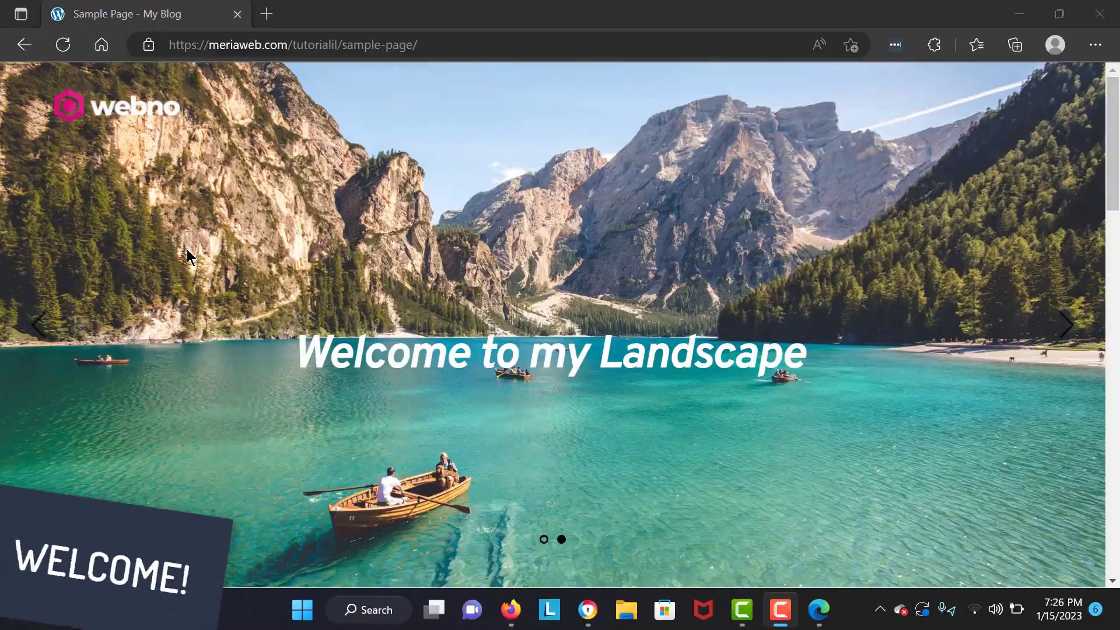
- Examine the finished sample page, stepping through its landscape slider and reviewing the image, feature and contact form sections
{"action": "left_click", "coordinate": [1073, 328]}
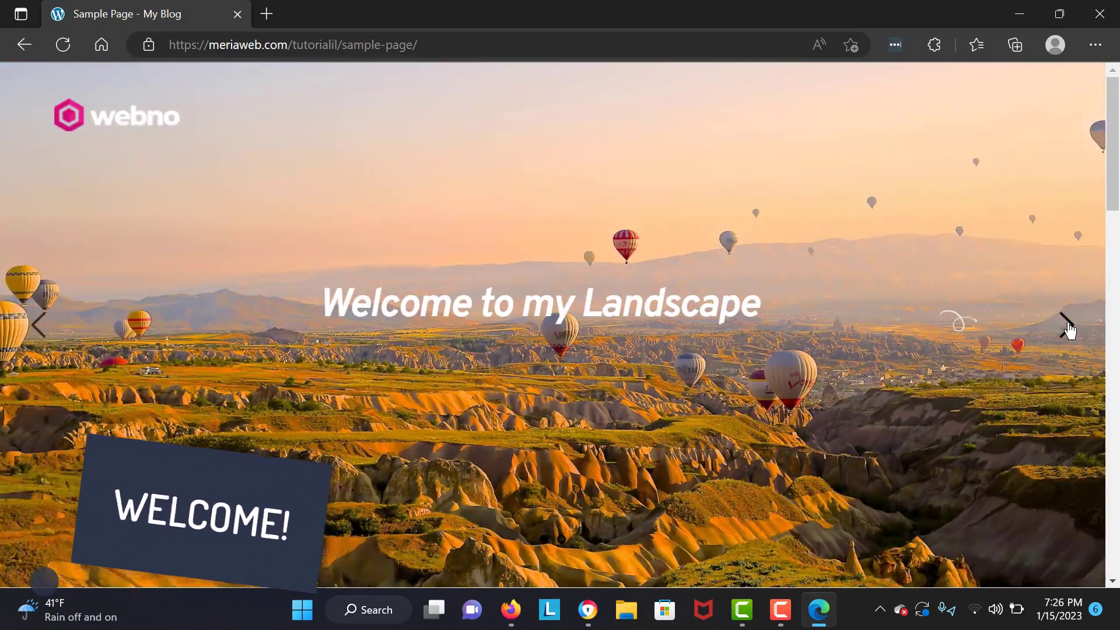
{"action": "left_click", "coordinate": [1068, 327]}
{"action": "scroll", "coordinate": [560, 325], "scroll_direction": "down", "scroll_amount": 12}
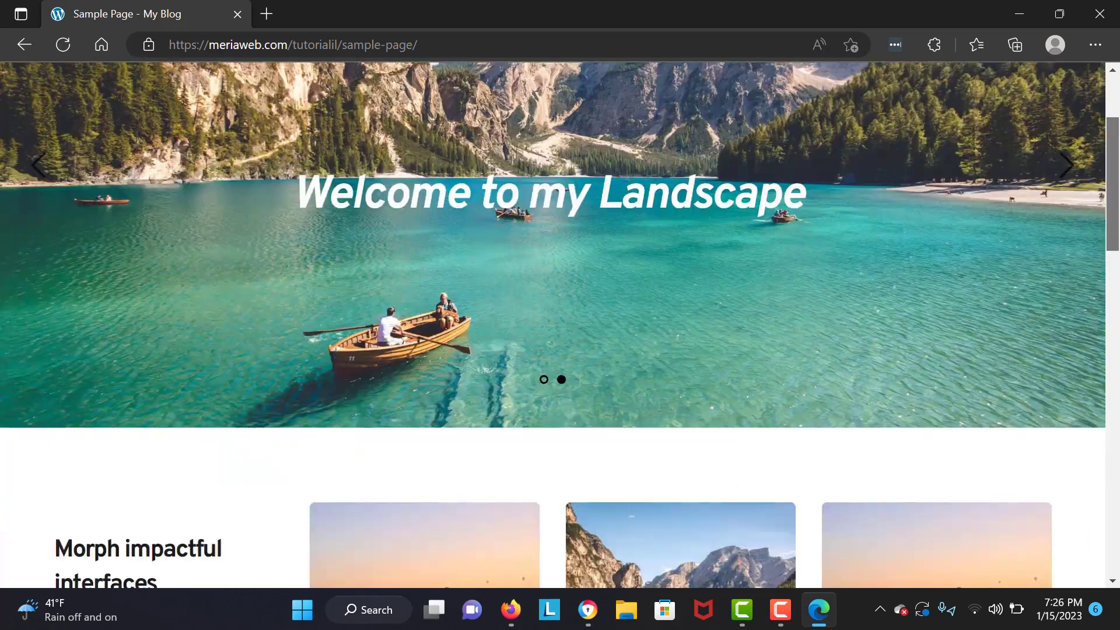
{"action": "scroll", "coordinate": [559, 324], "scroll_direction": "down", "scroll_amount": 10}
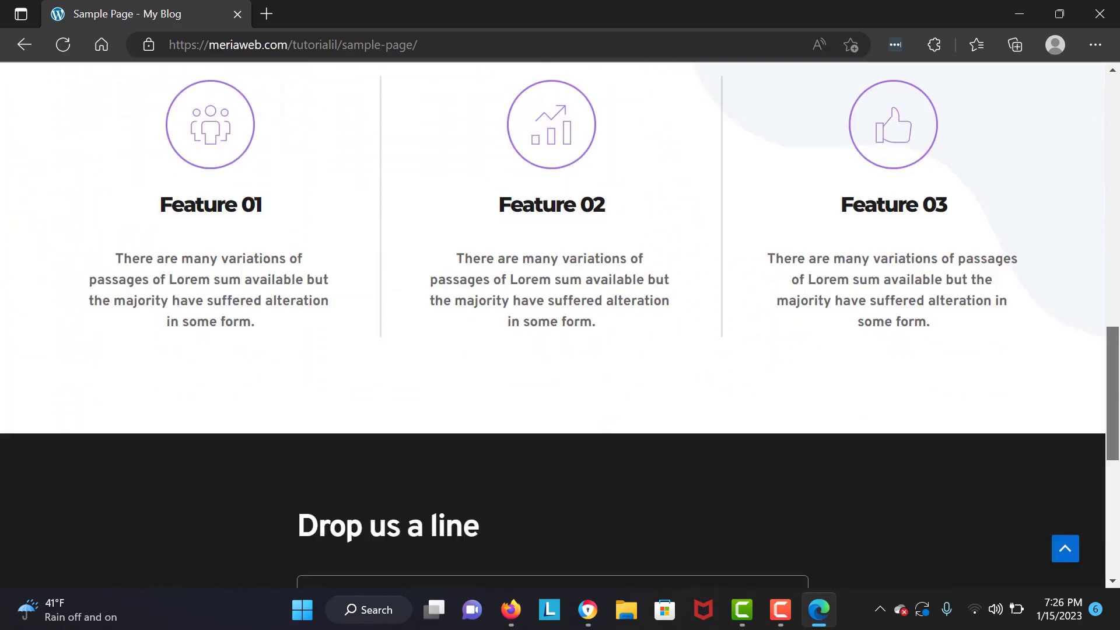
{"action": "scroll", "coordinate": [560, 324], "scroll_direction": "up", "scroll_amount": 3}
{"action": "left_click_drag", "start_coordinate": [1115, 475], "coordinate": [1115, 155]}
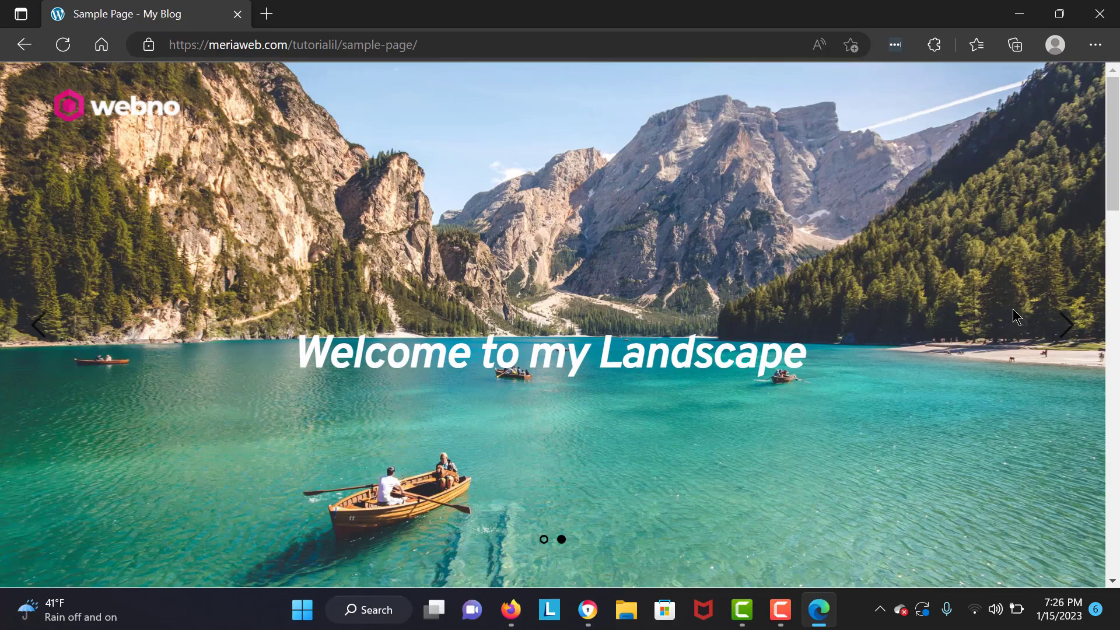
{"action": "left_click", "coordinate": [1065, 326]}
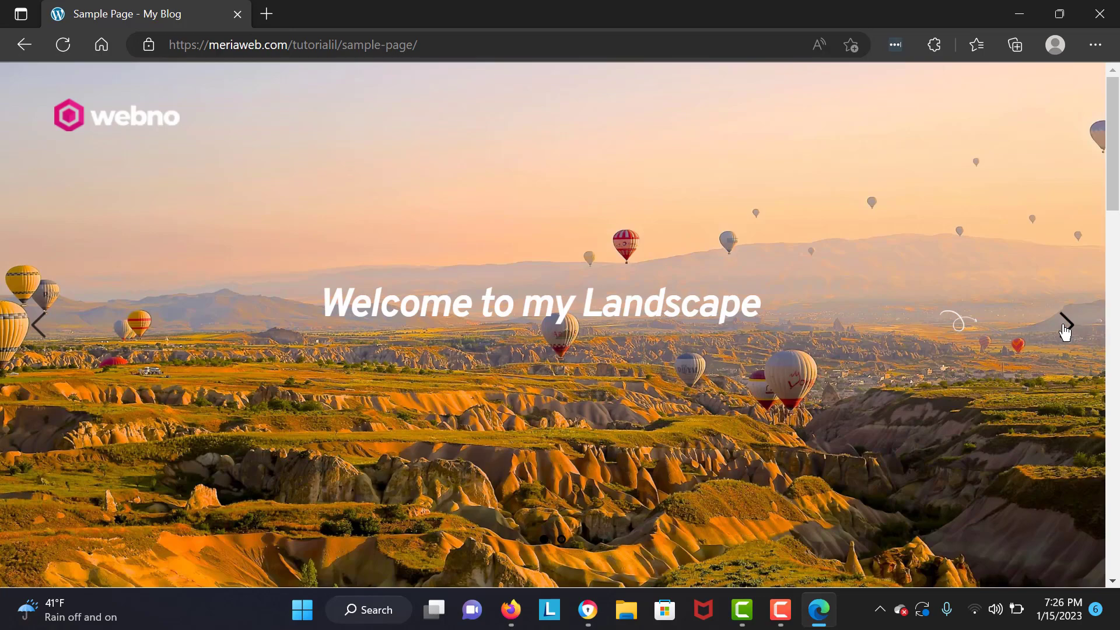
{"action": "left_click", "coordinate": [1065, 327]}
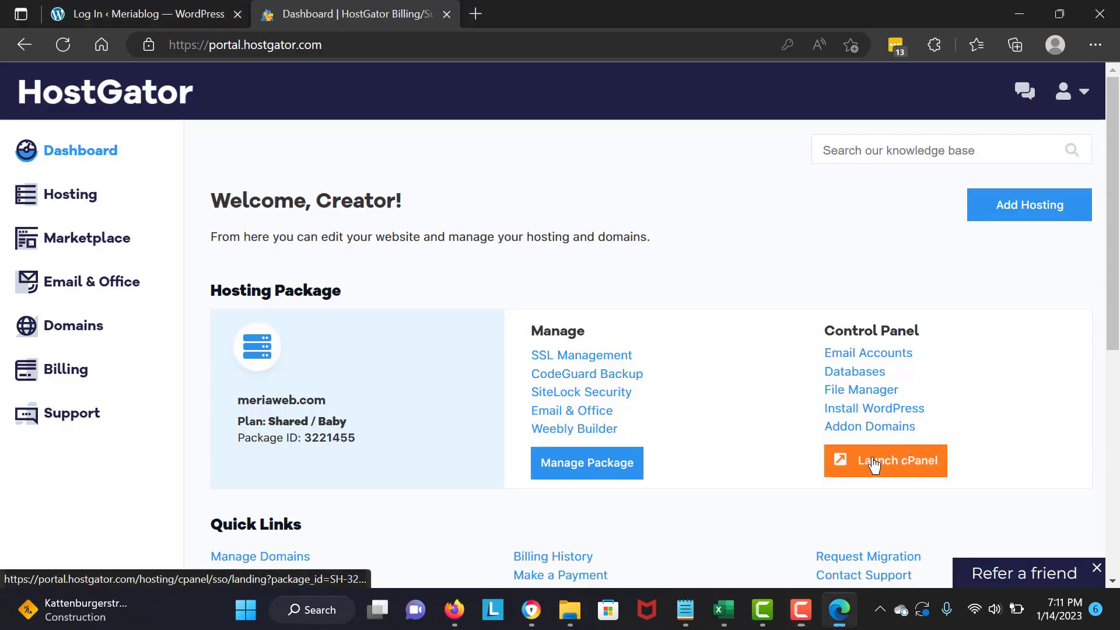
- Launch cPanel for the hosting package and start a fresh WordPress installation from the Softaculous WordPress manager
{"action": "left_click", "coordinate": [870, 461]}
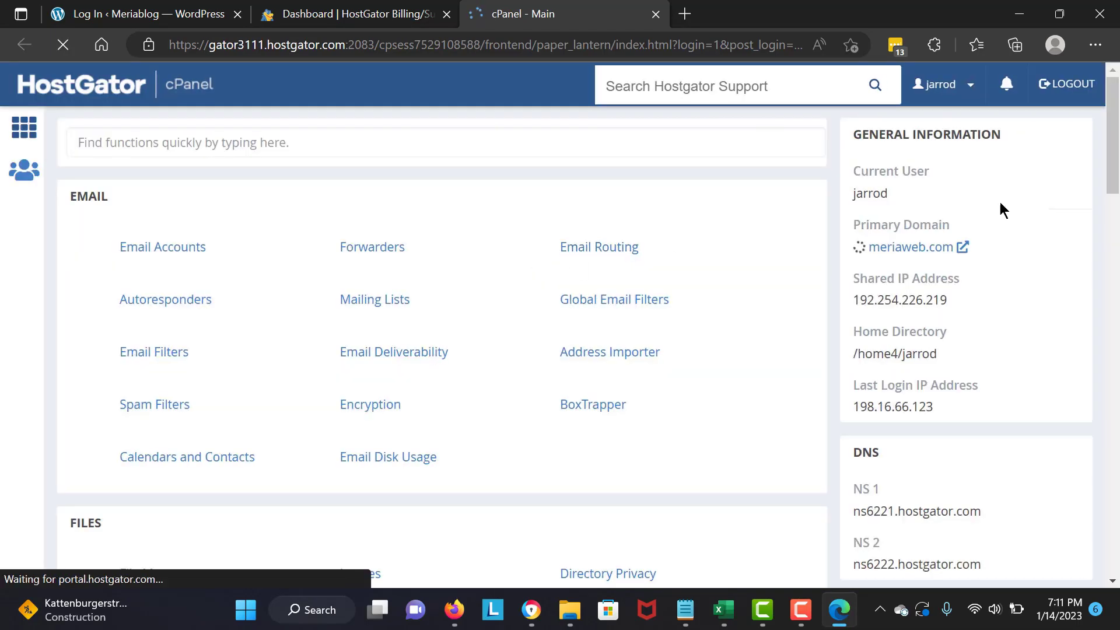
{"action": "scroll", "coordinate": [1000, 204], "scroll_direction": "down", "scroll_amount": 10}
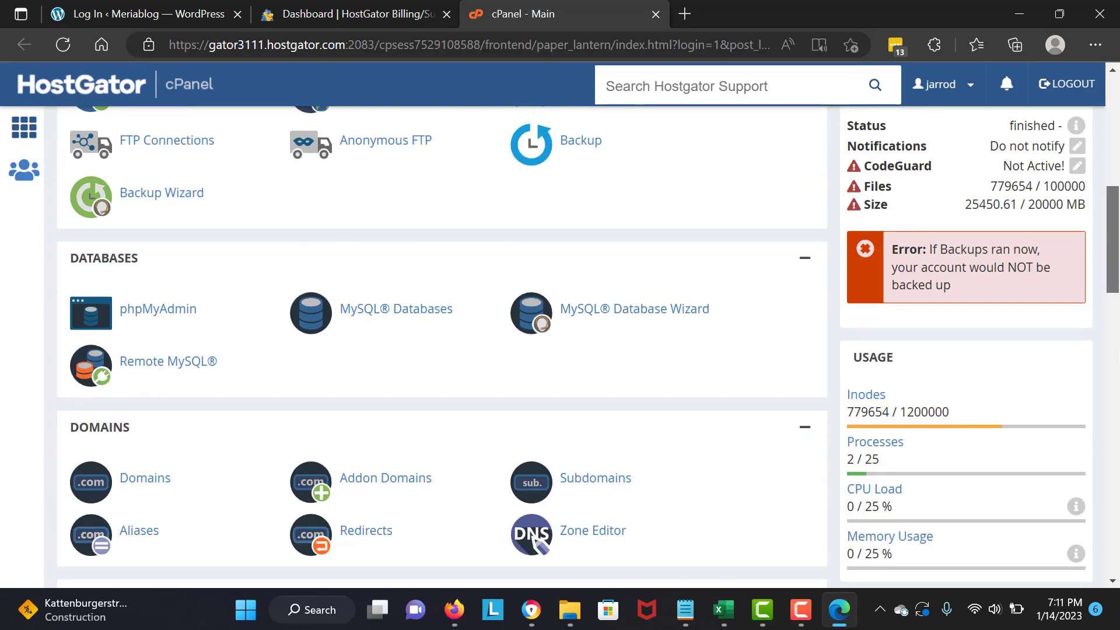
{"action": "scroll", "coordinate": [560, 344], "scroll_direction": "down", "scroll_amount": 6}
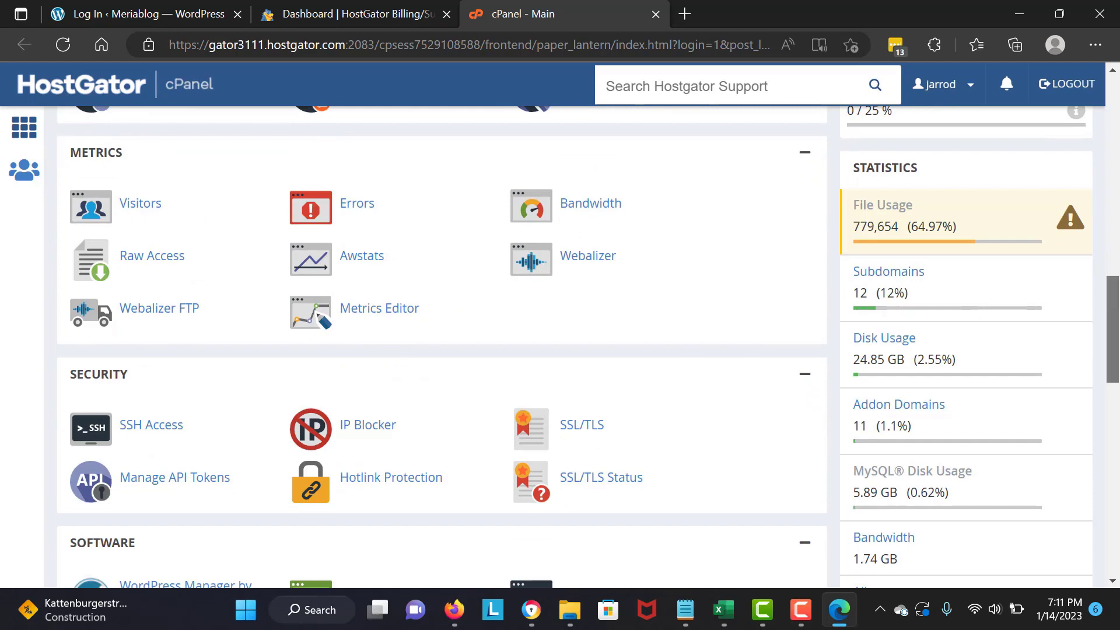
{"action": "scroll", "coordinate": [114, 187], "scroll_direction": "down", "scroll_amount": 4}
{"action": "left_click", "coordinate": [156, 303]}
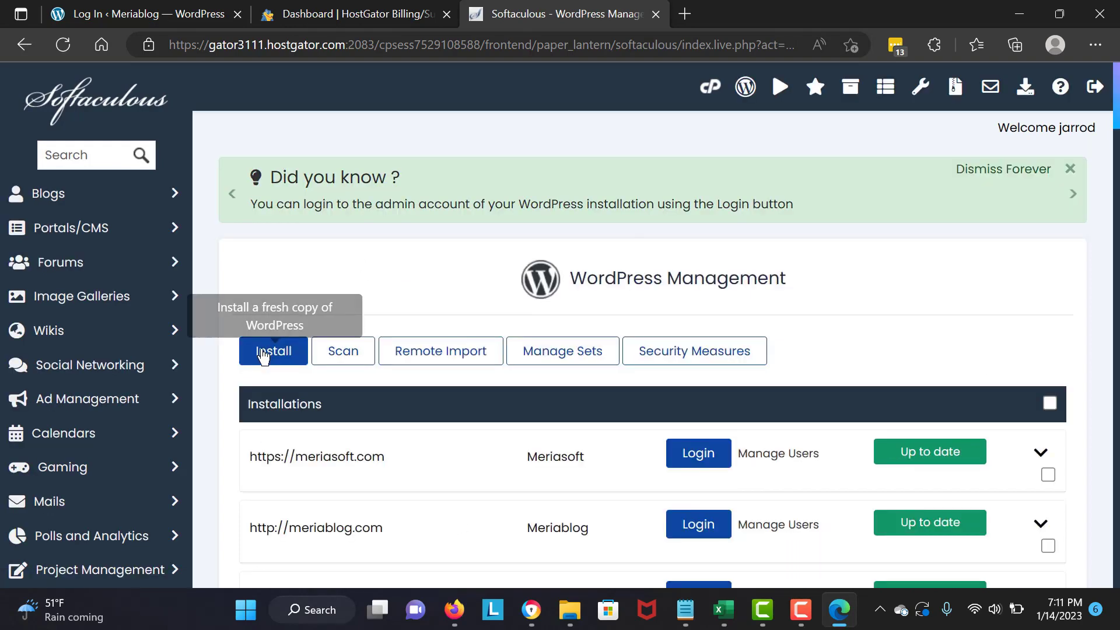
{"action": "left_click", "coordinate": [263, 351]}
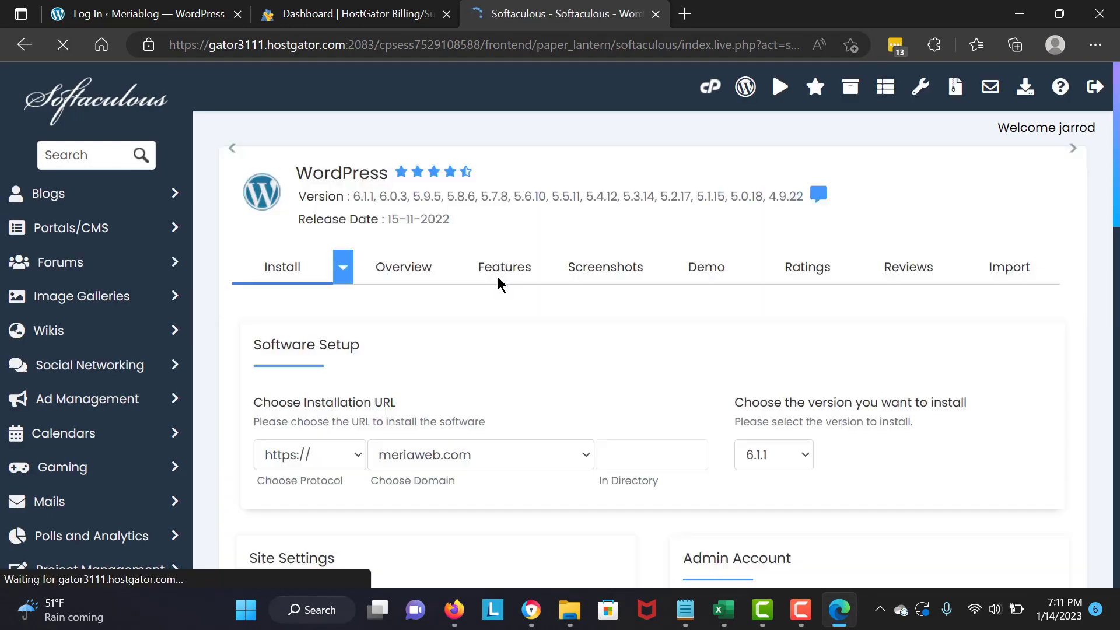
- Set the WordPress installation directory on meriaweb.com to tutorialil
{"action": "scroll", "coordinate": [737, 296], "scroll_direction": "down", "scroll_amount": 5}
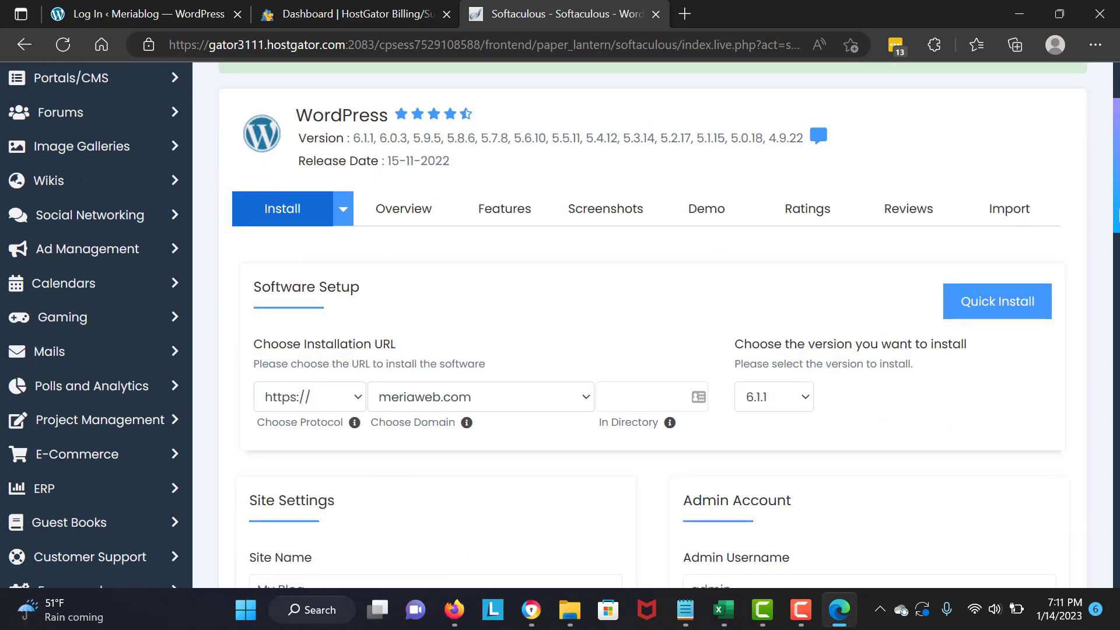
{"action": "left_click", "coordinate": [651, 284]}
{"action": "type", "text": "tutoriali"}
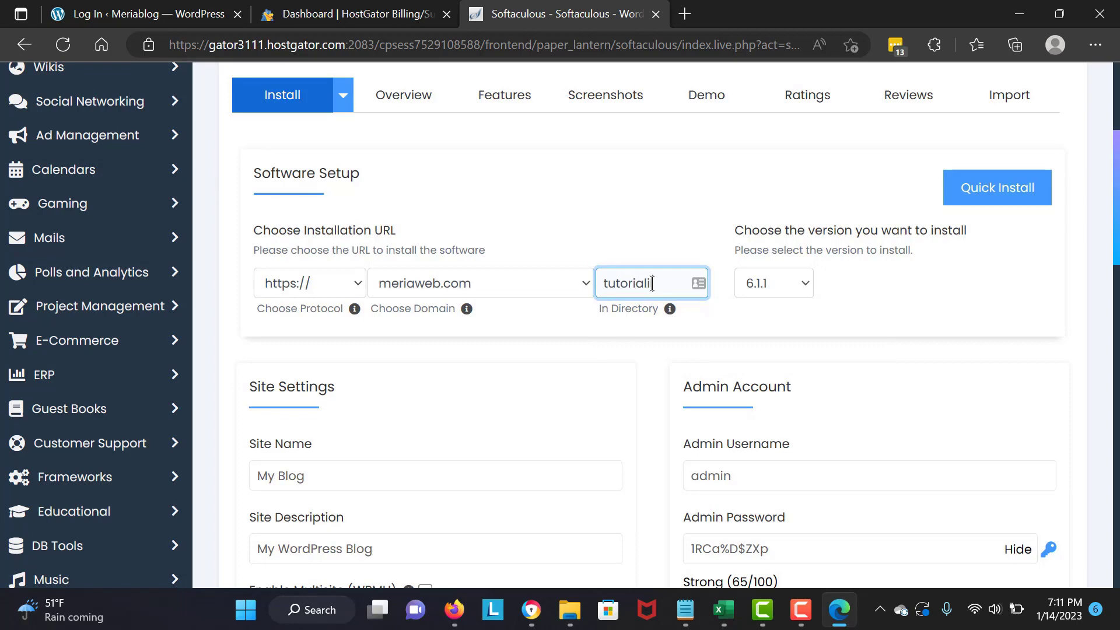
- Lengthen the admin password by replacing it with three consecutive copies of the generated admin password
{"action": "scroll", "coordinate": [852, 319], "scroll_direction": "down", "scroll_amount": 3}
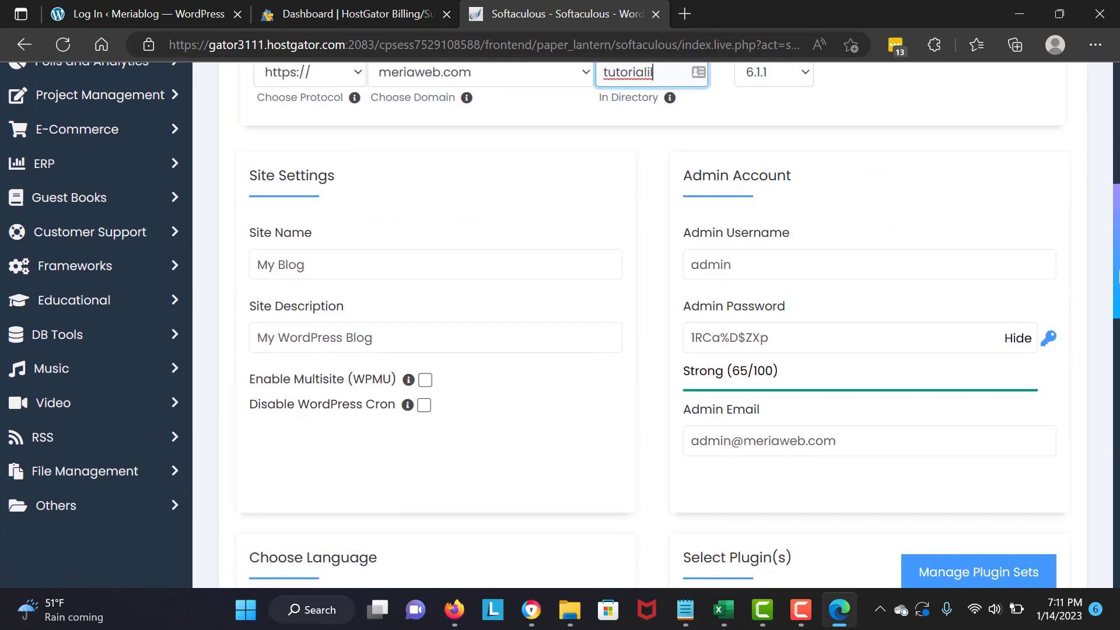
{"action": "left_click", "coordinate": [847, 324]}
{"action": "key", "text": "ctrl+a"}
{"action": "key", "text": "ctrl+c"}
{"action": "key", "text": "ctrl+v"}
{"action": "key", "text": "ctrl+v"}
{"action": "key", "text": "ctrl+v"}
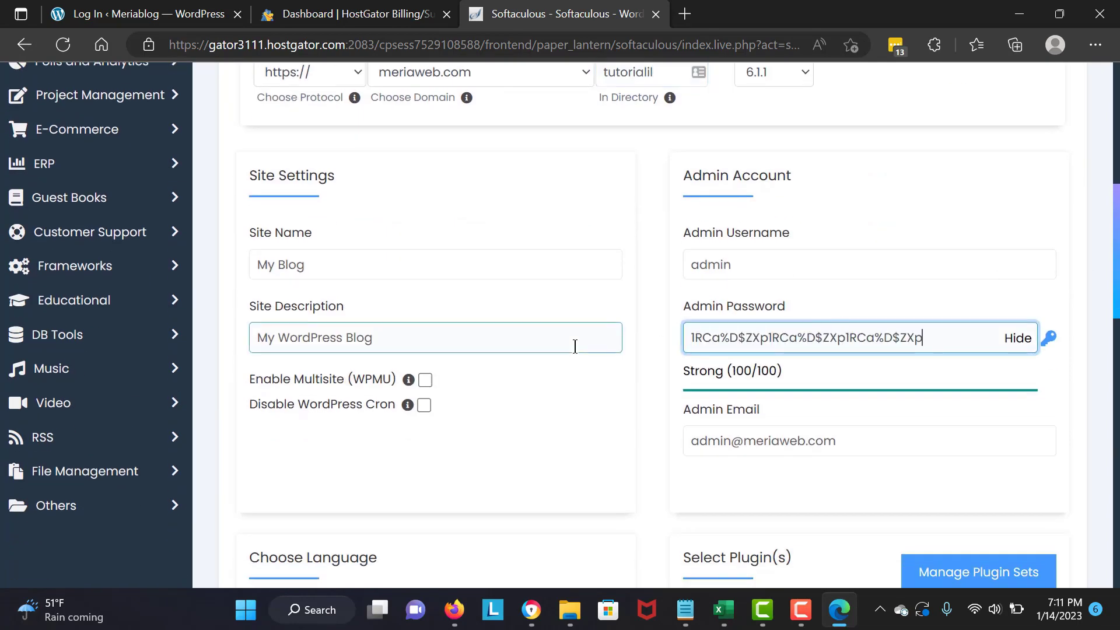
- Run the WordPress installation with the default theme and open the new site's administrative URL
{"action": "scroll", "coordinate": [652, 326], "scroll_direction": "down", "scroll_amount": 10}
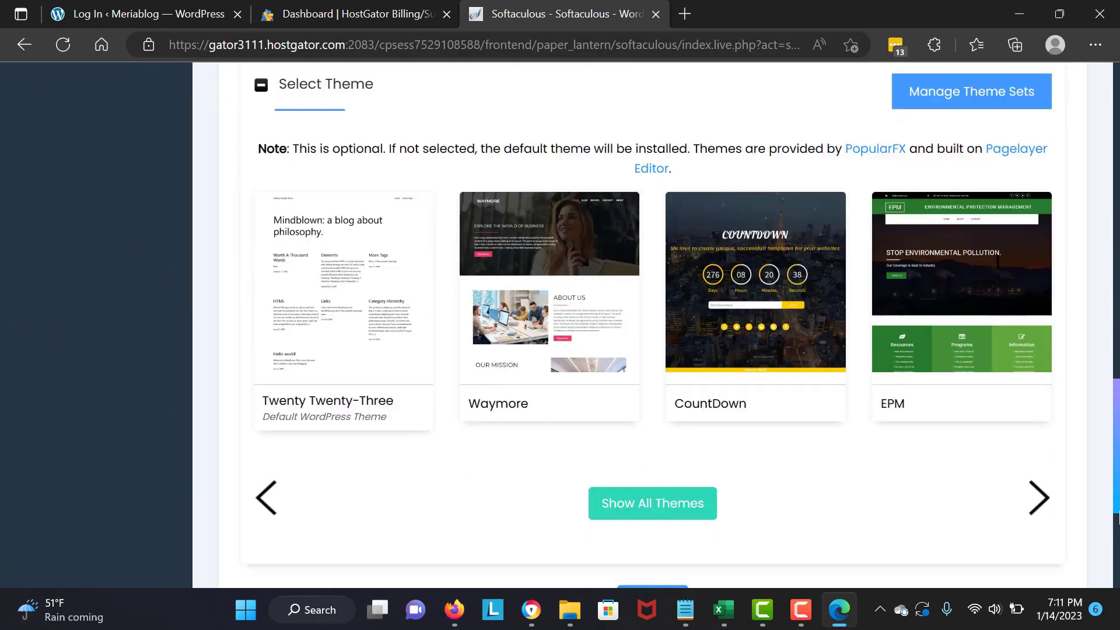
{"action": "left_click", "coordinate": [657, 479]}
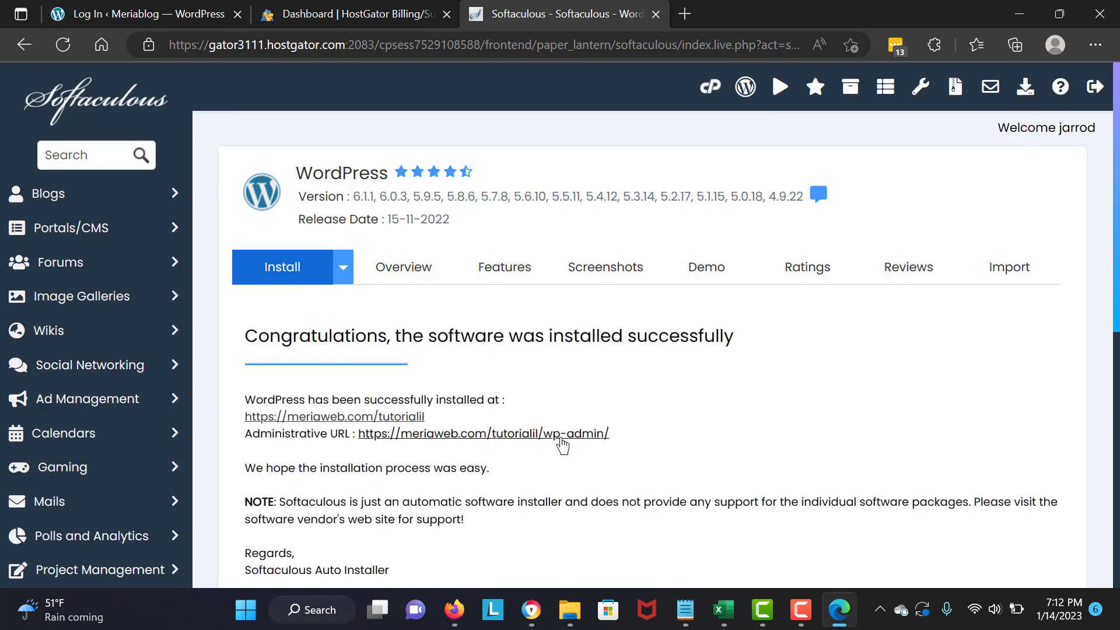
{"action": "left_click", "coordinate": [563, 436]}
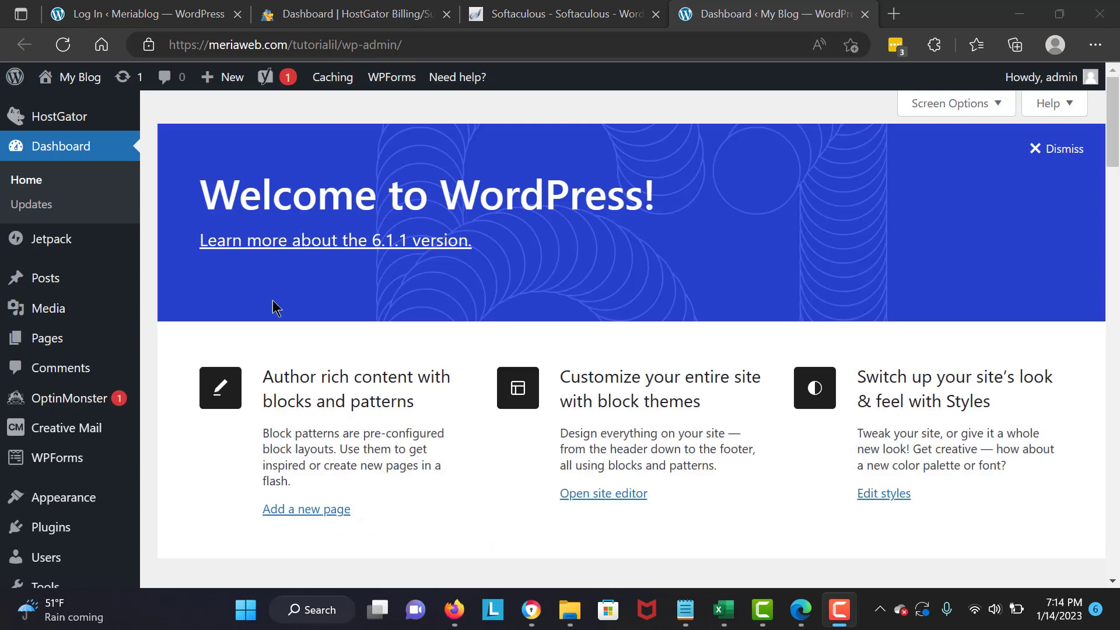
- Open the site's theme management and go to the page for adding new themes
{"action": "mouse_move", "coordinate": [89, 495]}
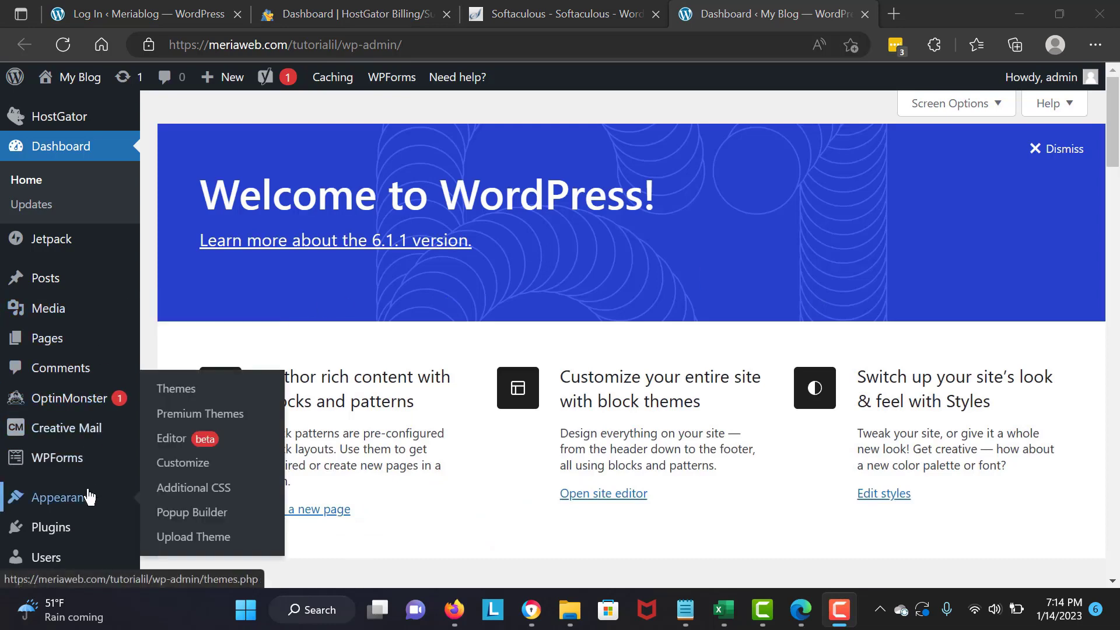
{"action": "left_click", "coordinate": [197, 391]}
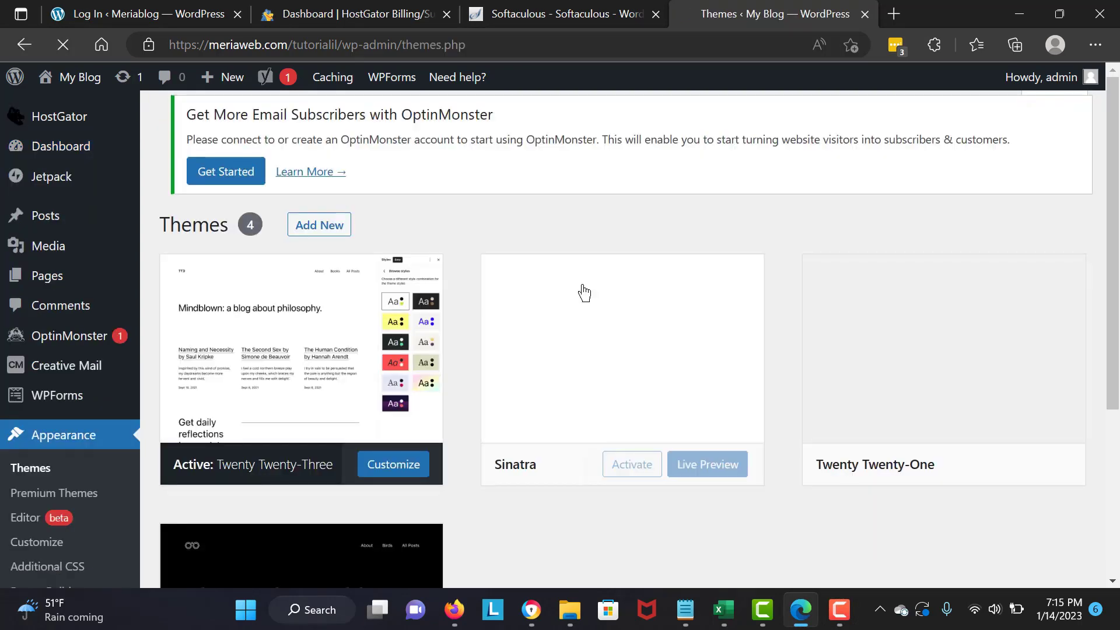
{"action": "left_click", "coordinate": [304, 224]}
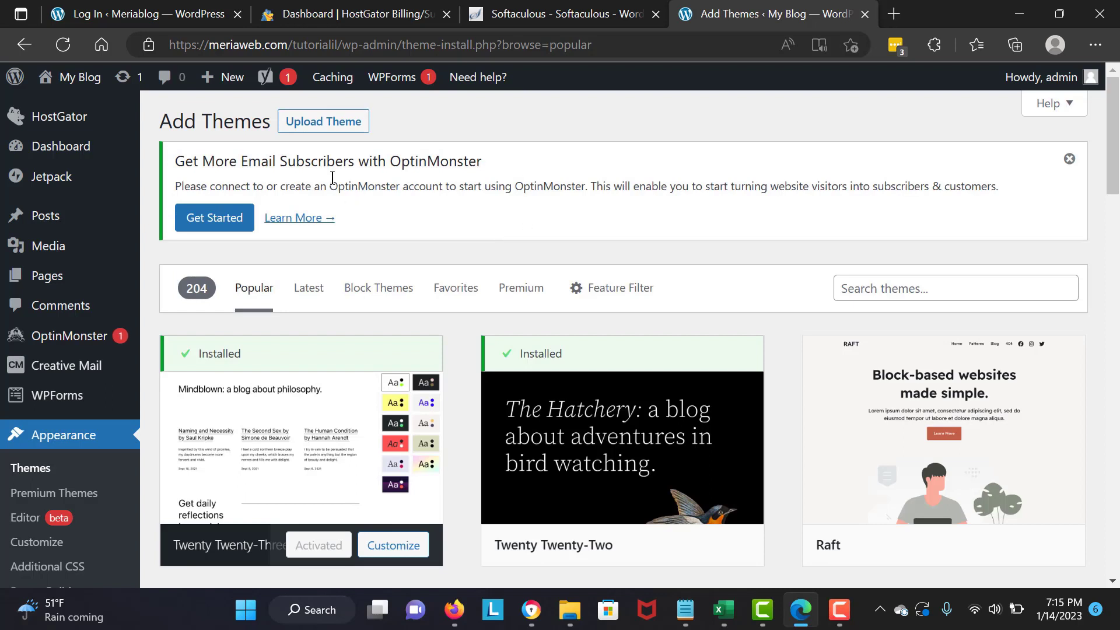
- Show the upload form for installing a theme from a .zip file
{"action": "left_click_drag", "start_coordinate": [415, 248], "coordinate": [324, 137]}
{"action": "left_click", "coordinate": [321, 124]}
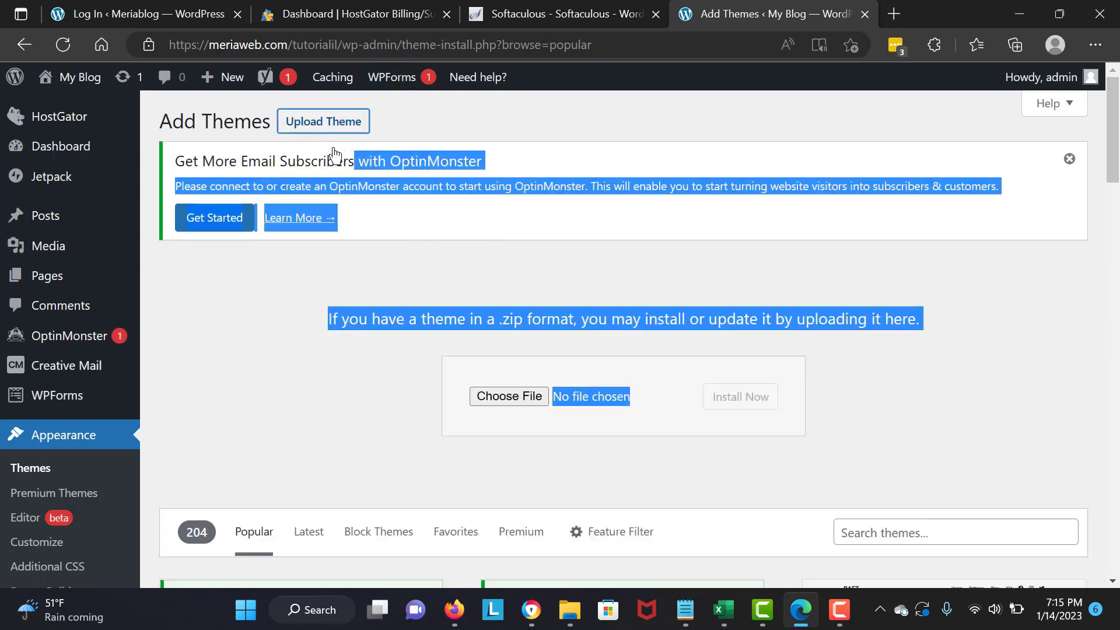
{"action": "left_click", "coordinate": [639, 377]}
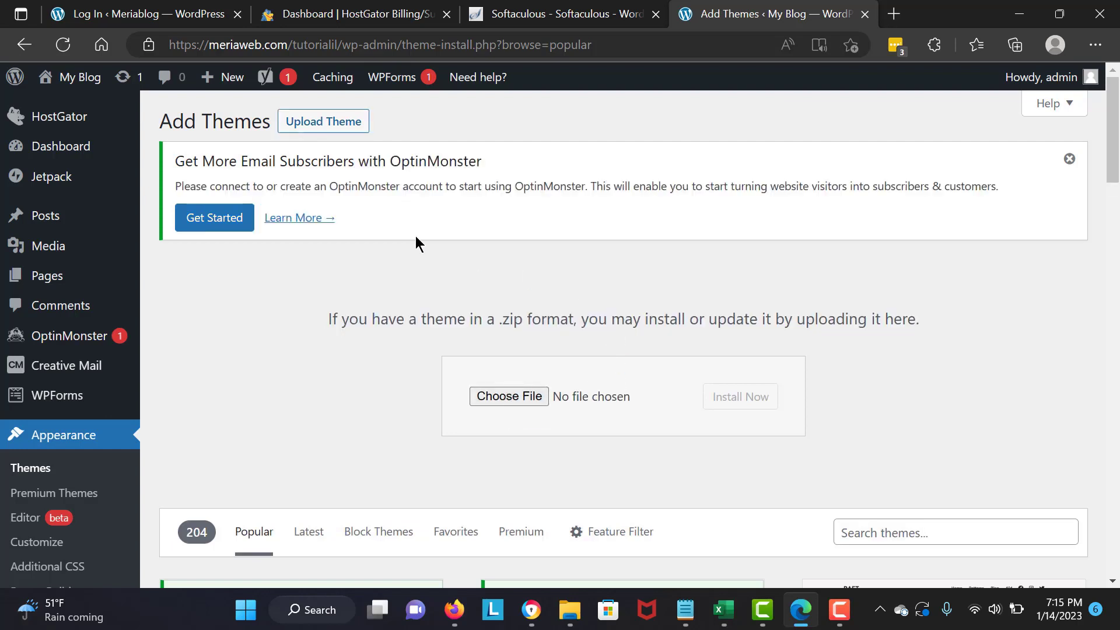
{"action": "left_click_drag", "start_coordinate": [382, 234], "coordinate": [293, 213]}
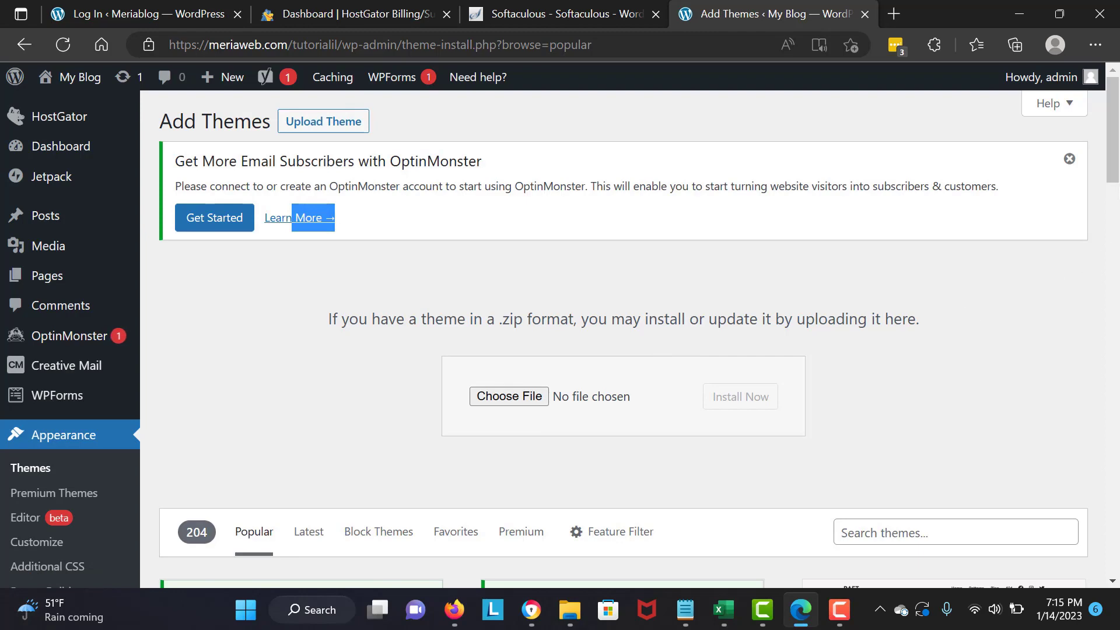
- Search the theme directory for "Astra theme" and install the Astra theme
{"action": "scroll", "coordinate": [970, 310], "scroll_direction": "down", "scroll_amount": 6}
{"action": "left_click", "coordinate": [923, 133]}
{"action": "type", "text": "Ast"}
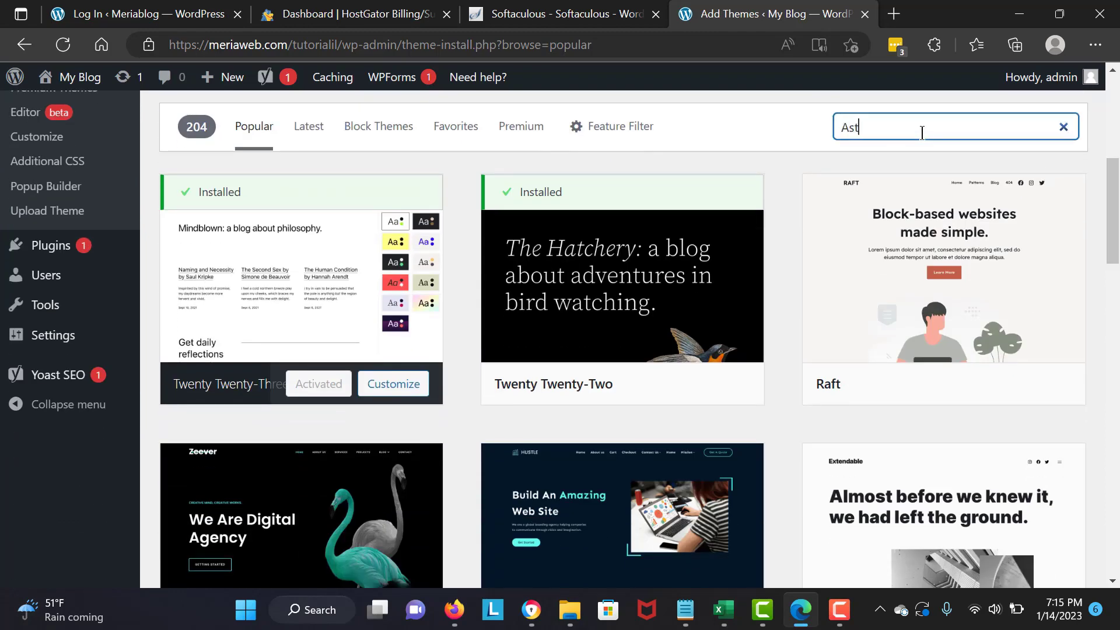
{"action": "type", "text": "ra theme"}
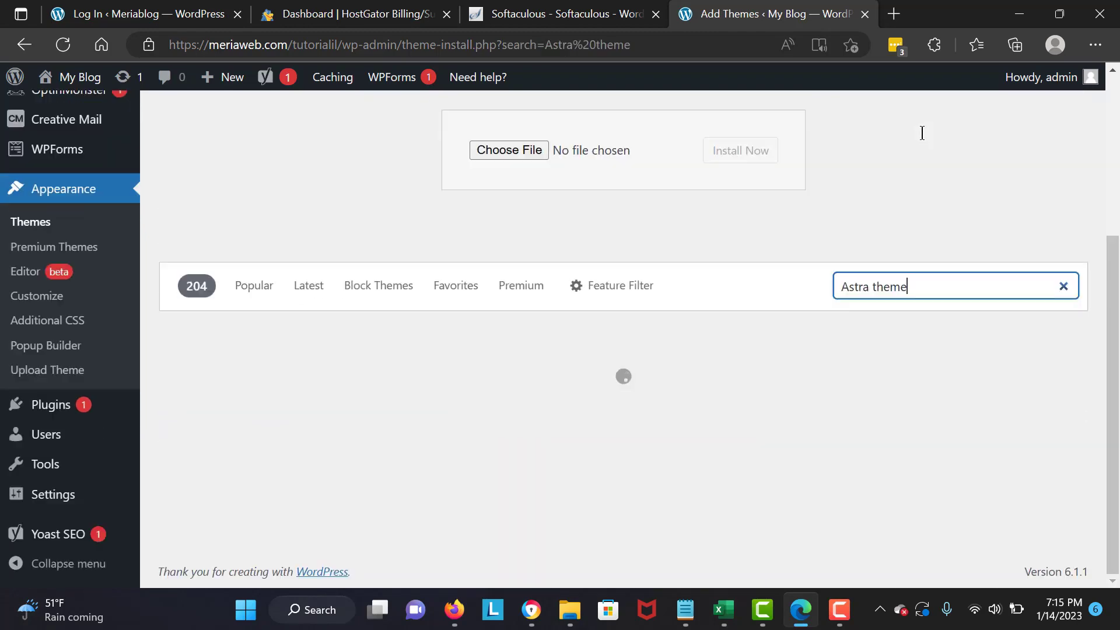
{"action": "scroll", "coordinate": [922, 133], "scroll_direction": "down", "scroll_amount": 3}
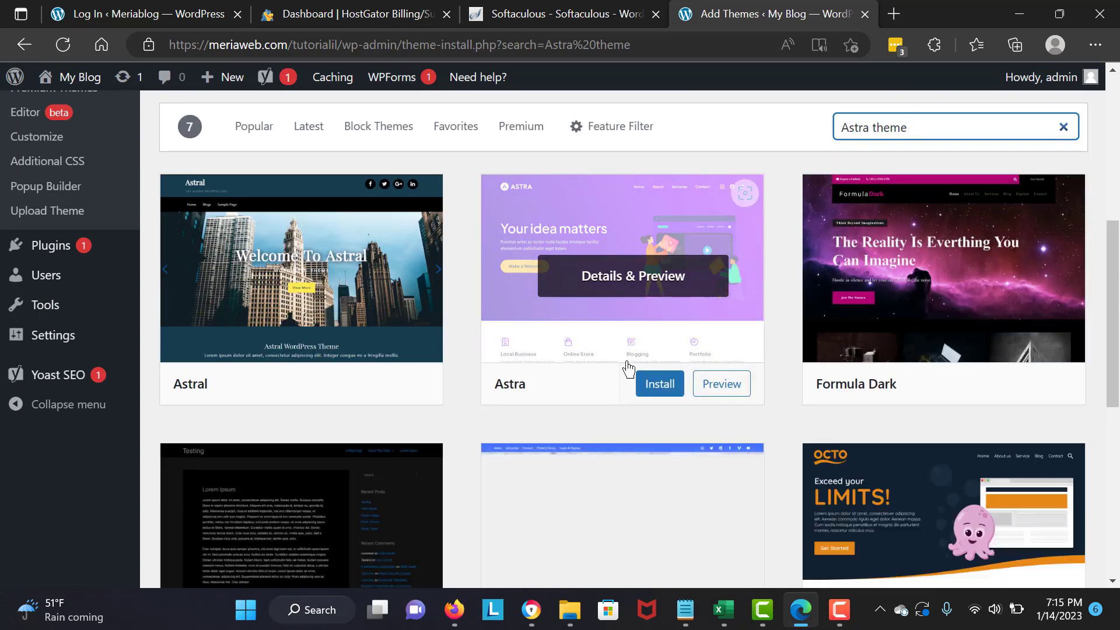
{"action": "left_click", "coordinate": [652, 384]}
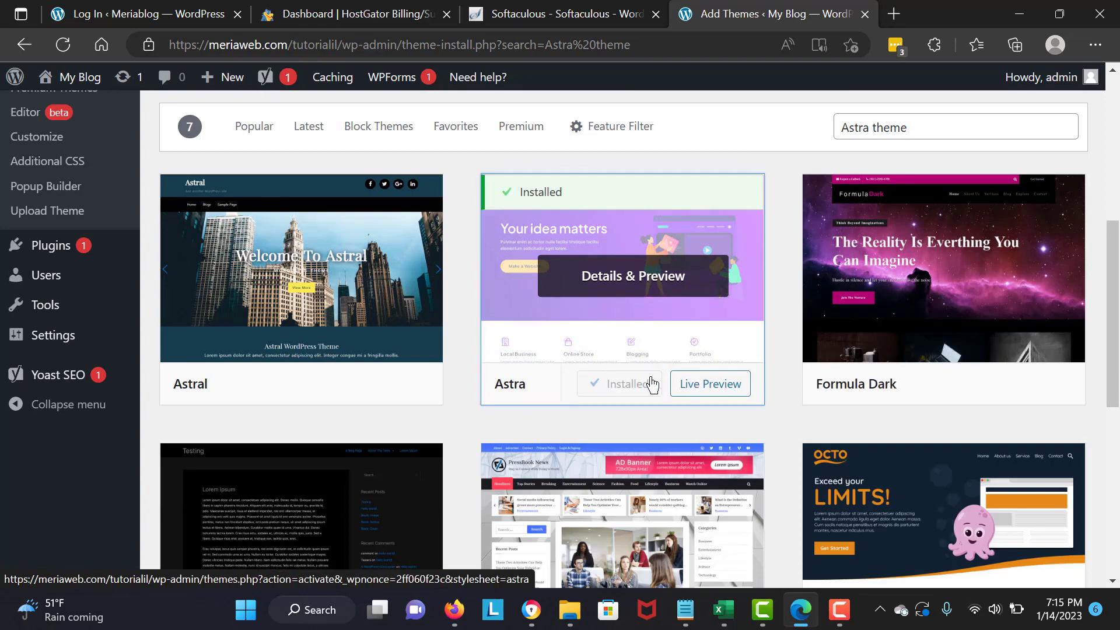
- Open the details preview of the installed Astra theme and activate the theme
{"action": "right_click", "coordinate": [652, 384]}
{"action": "mouse_move", "coordinate": [703, 382]}
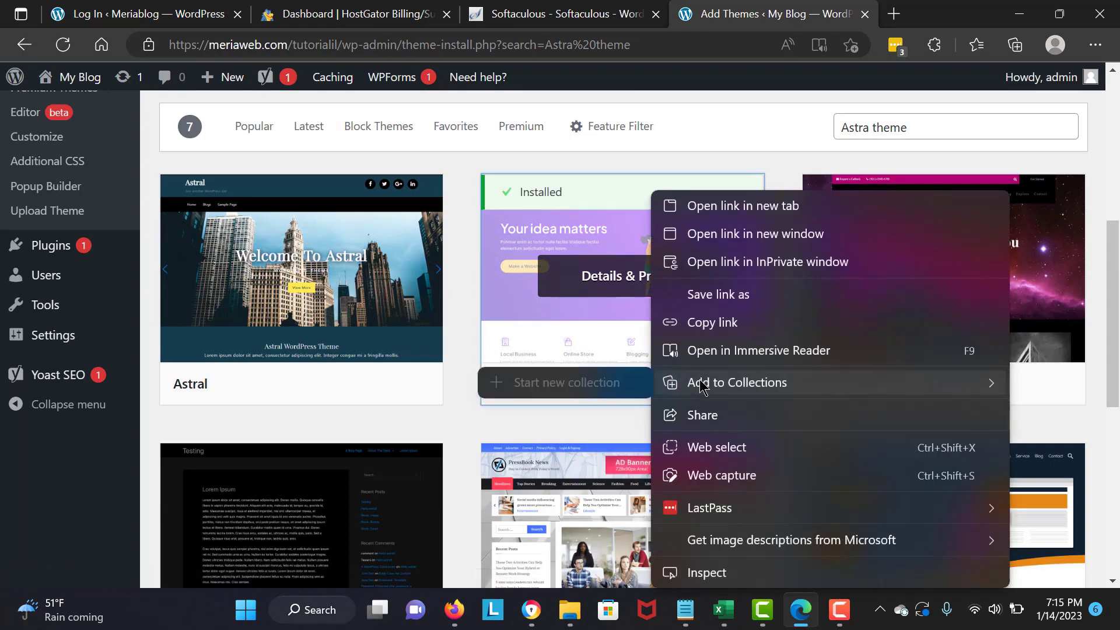
{"action": "left_click", "coordinate": [610, 358]}
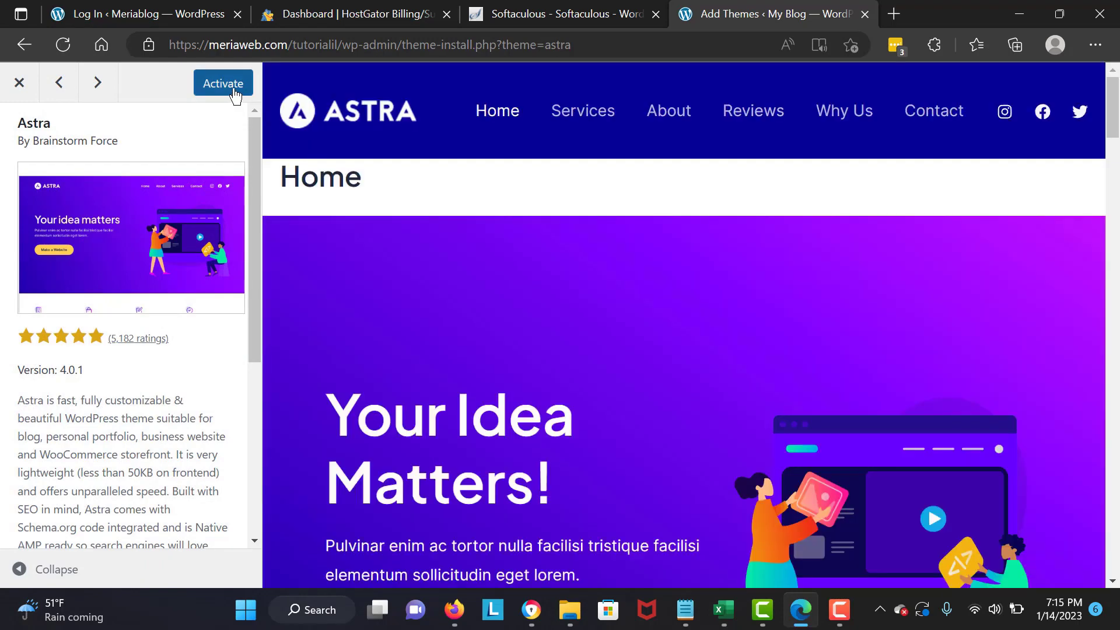
{"action": "left_click", "coordinate": [232, 91]}
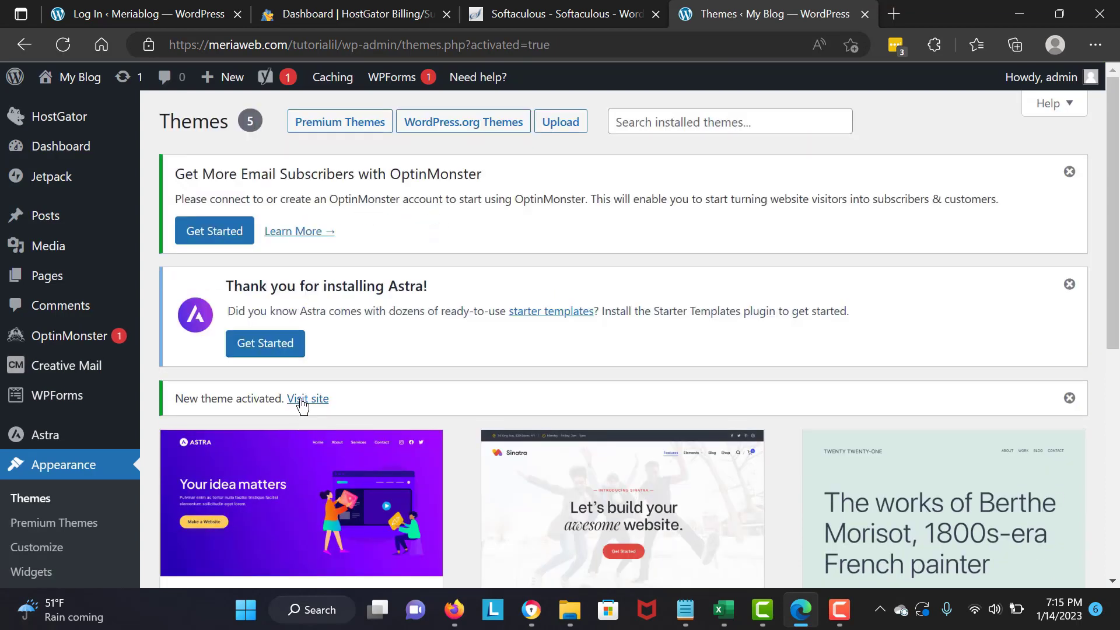
- View the live site with the Astra theme and return to the WordPress dashboard
{"action": "left_click", "coordinate": [300, 400]}
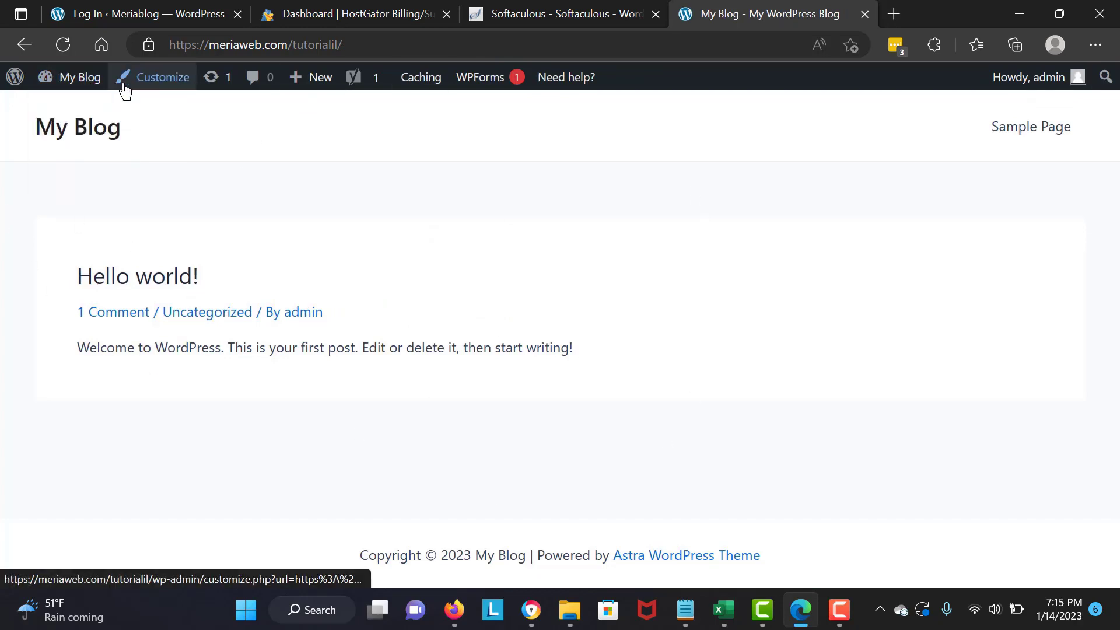
{"action": "mouse_move", "coordinate": [42, 83]}
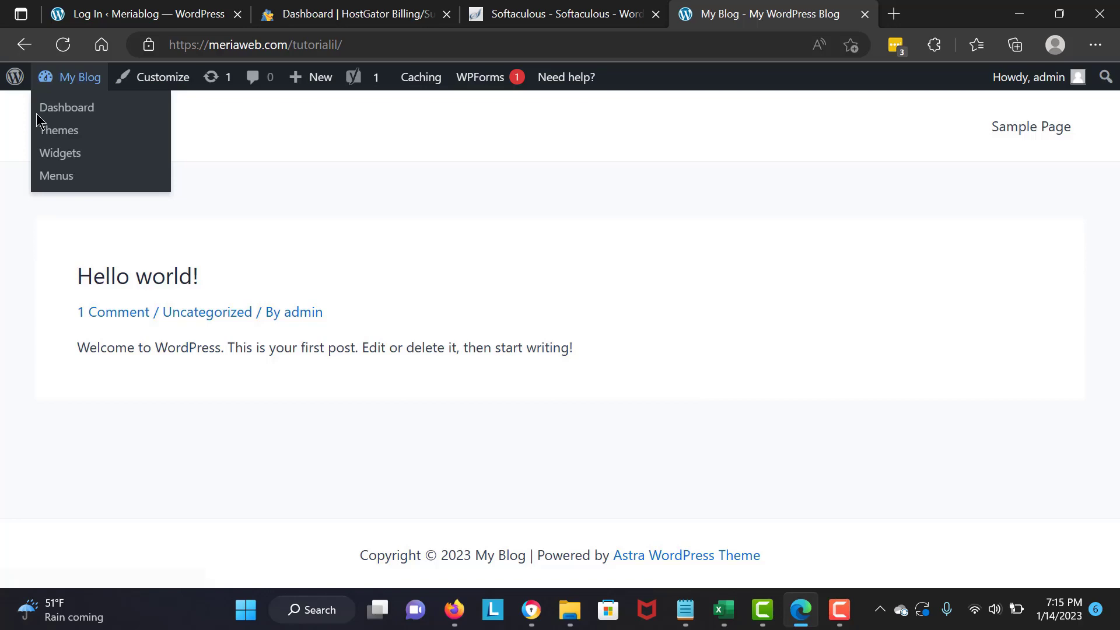
{"action": "left_click", "coordinate": [38, 111]}
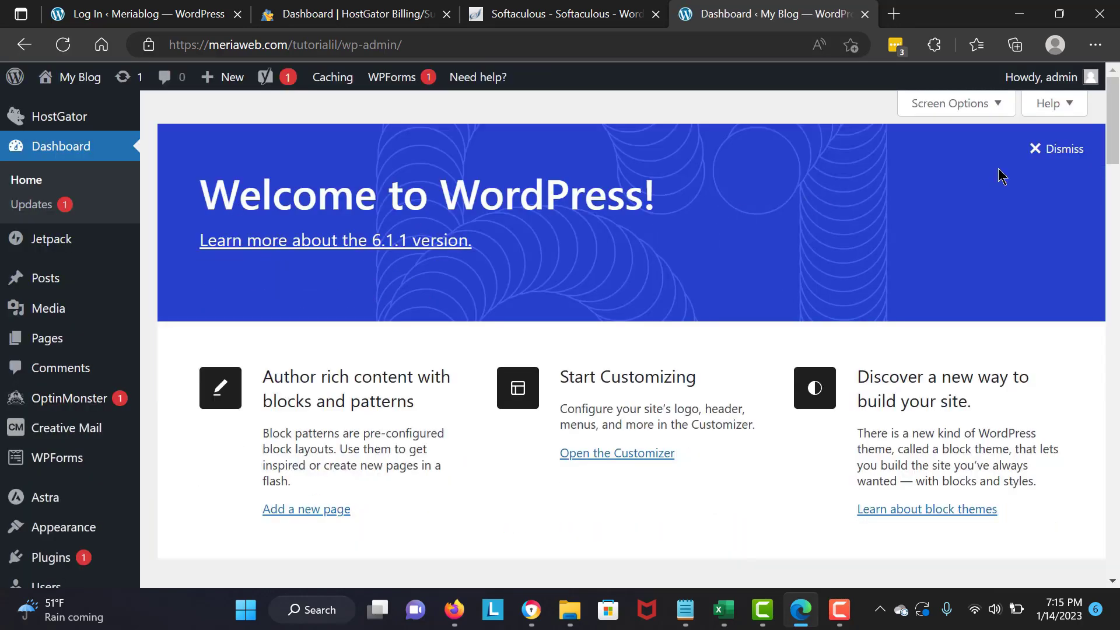
{"action": "scroll", "coordinate": [205, 283], "scroll_direction": "down", "scroll_amount": 2}
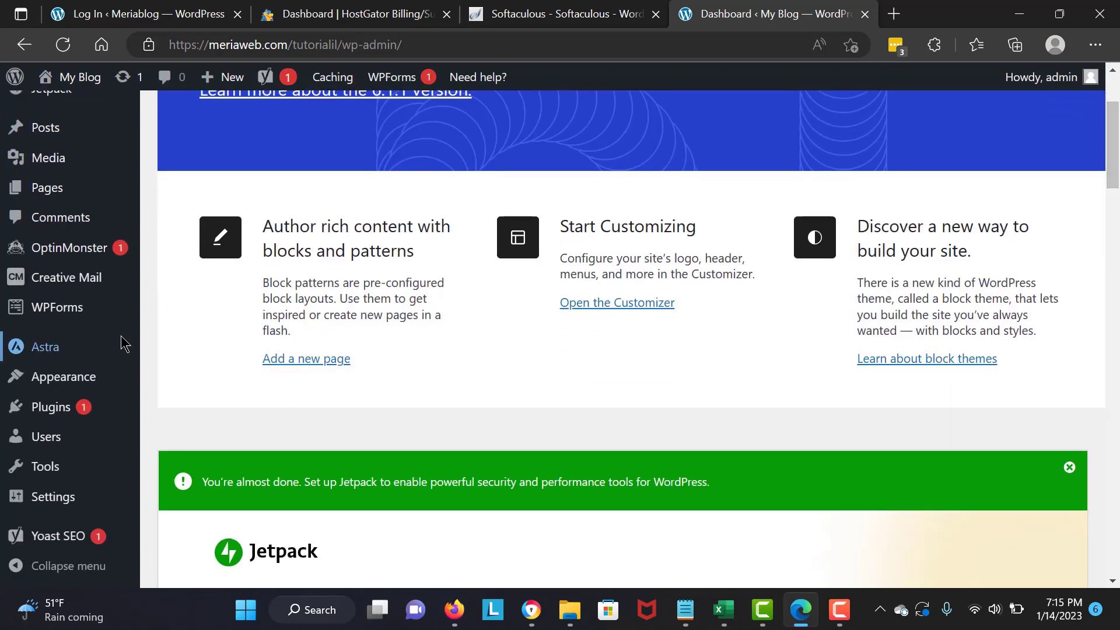
- Search the directory of new plugins for the keyword "brizy"
{"action": "mouse_move", "coordinate": [82, 407]}
{"action": "left_click", "coordinate": [195, 435]}
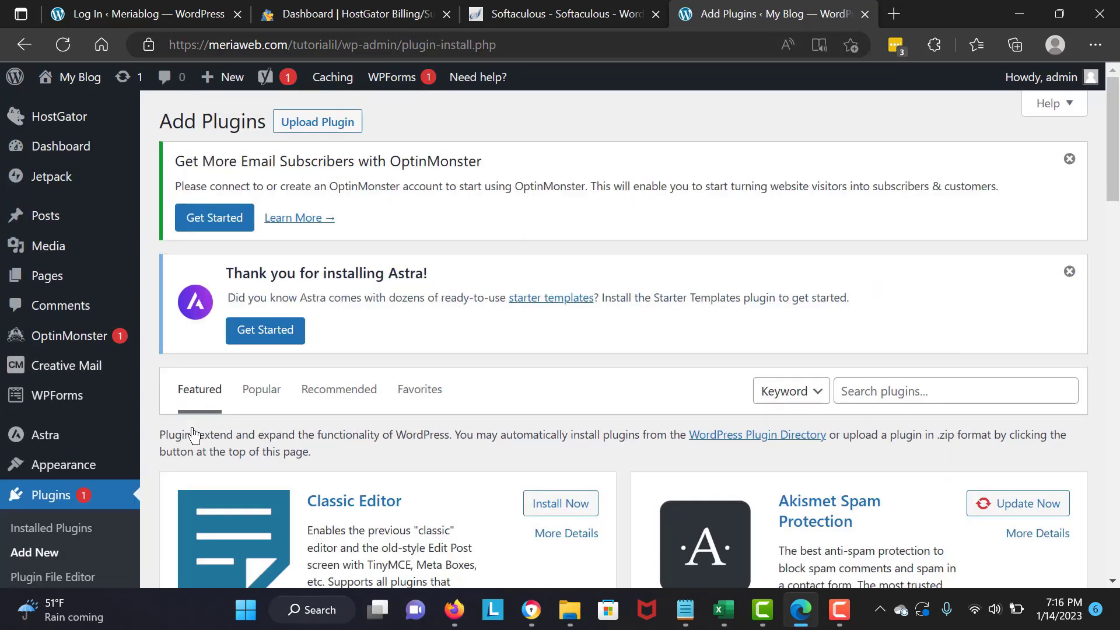
{"action": "left_click", "coordinate": [824, 402]}
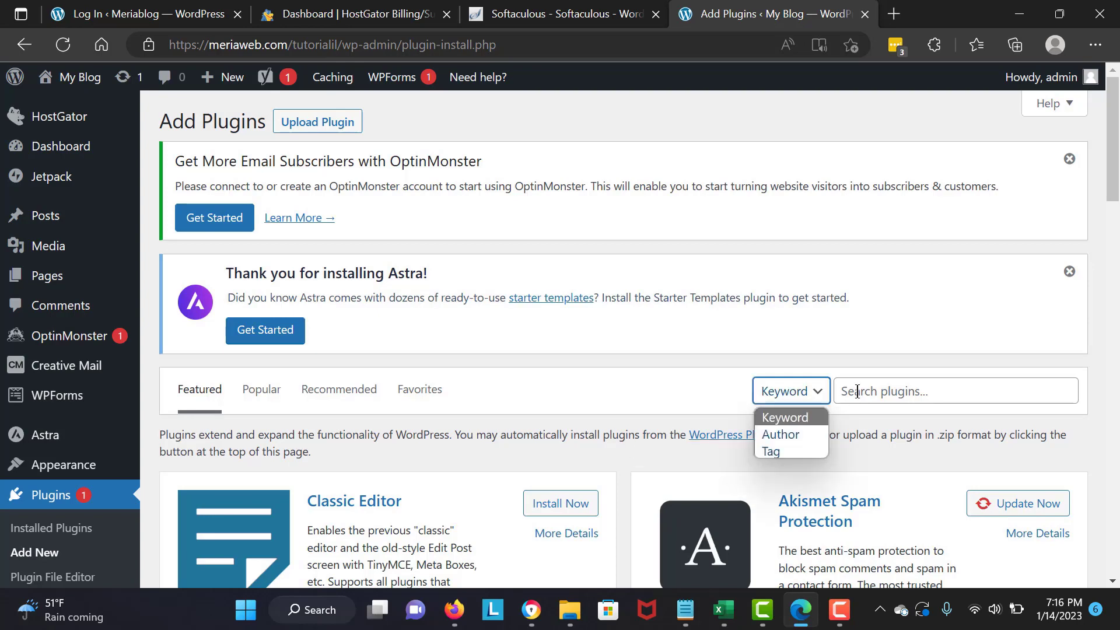
{"action": "left_click", "coordinate": [857, 390]}
{"action": "type", "text": "brizy"}
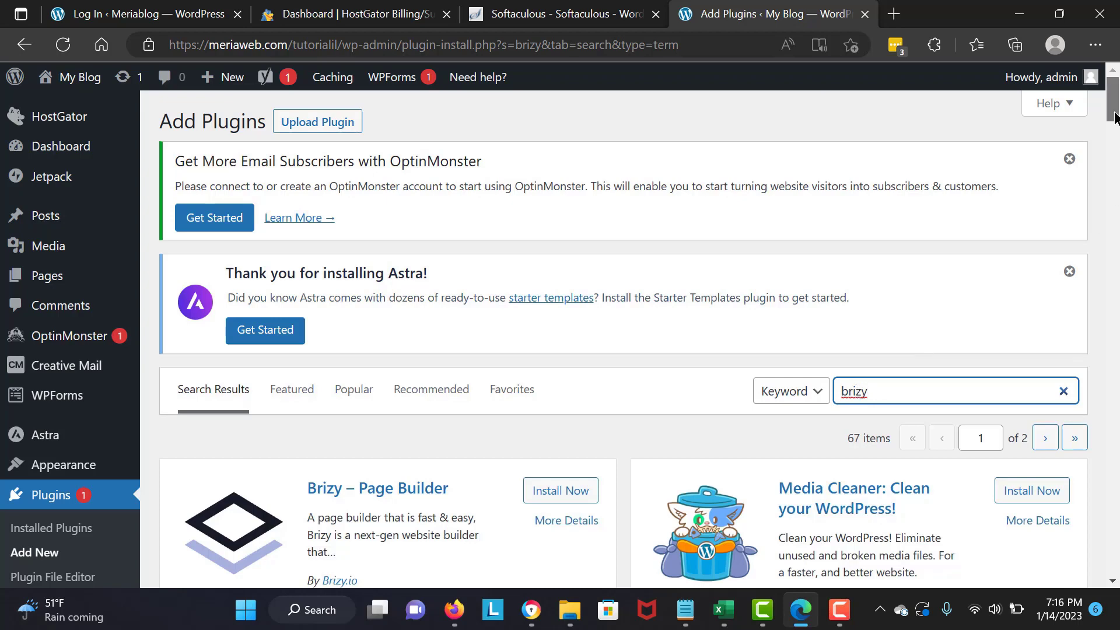
- Install and activate the Brizy – Page Builder plugin
{"action": "left_click_drag", "start_coordinate": [1115, 110], "coordinate": [1115, 132]}
{"action": "left_click", "coordinate": [579, 256]}
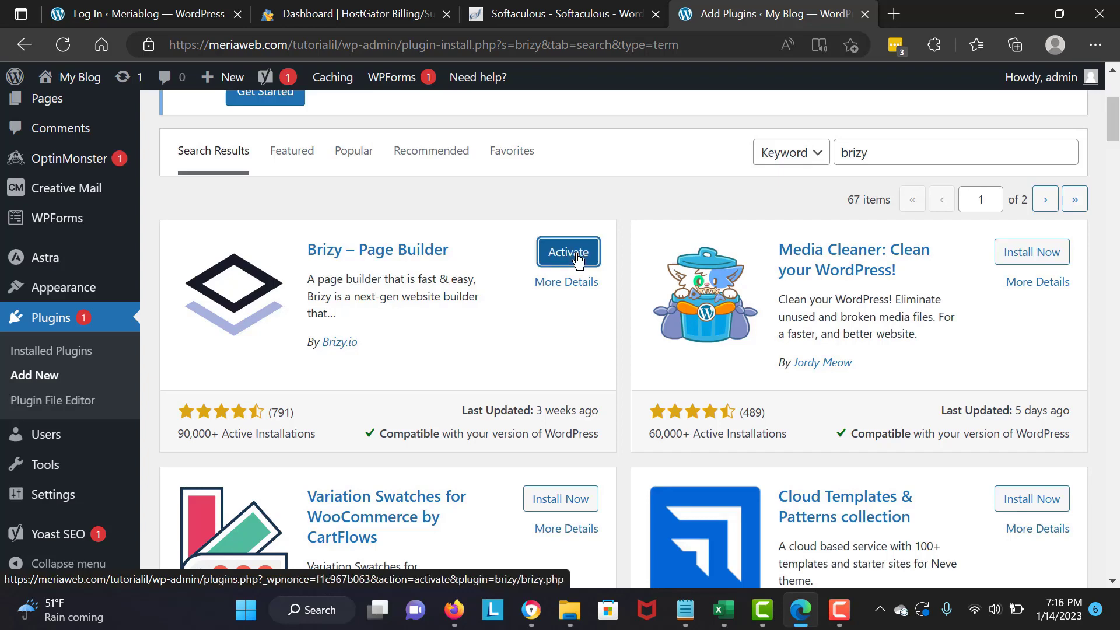
{"action": "left_click", "coordinate": [569, 252]}
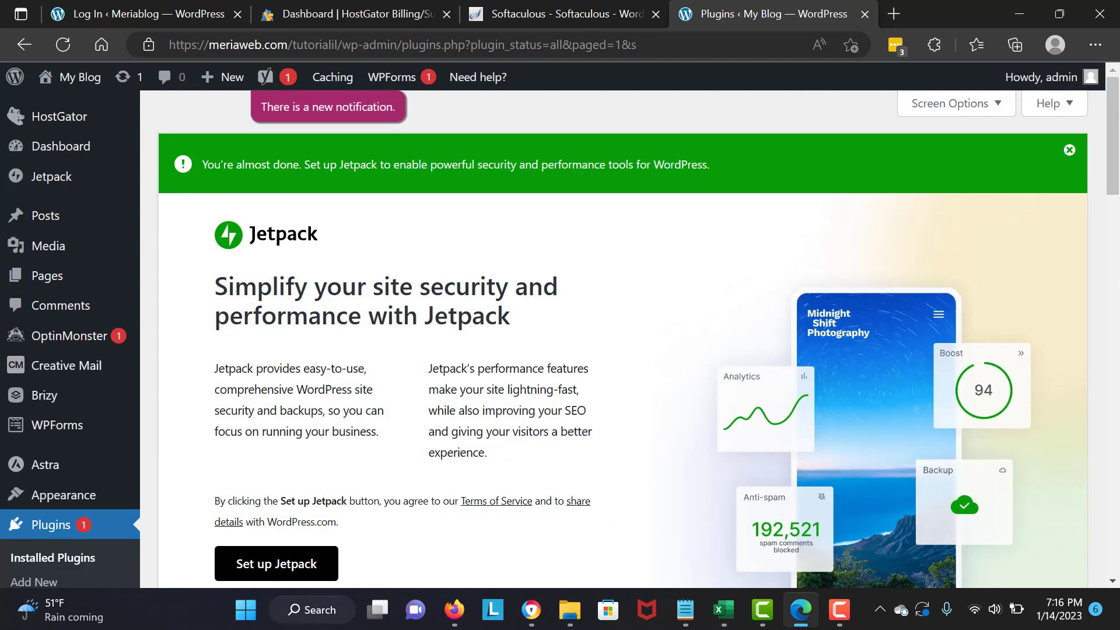
{"action": "right_click", "coordinate": [804, 268]}
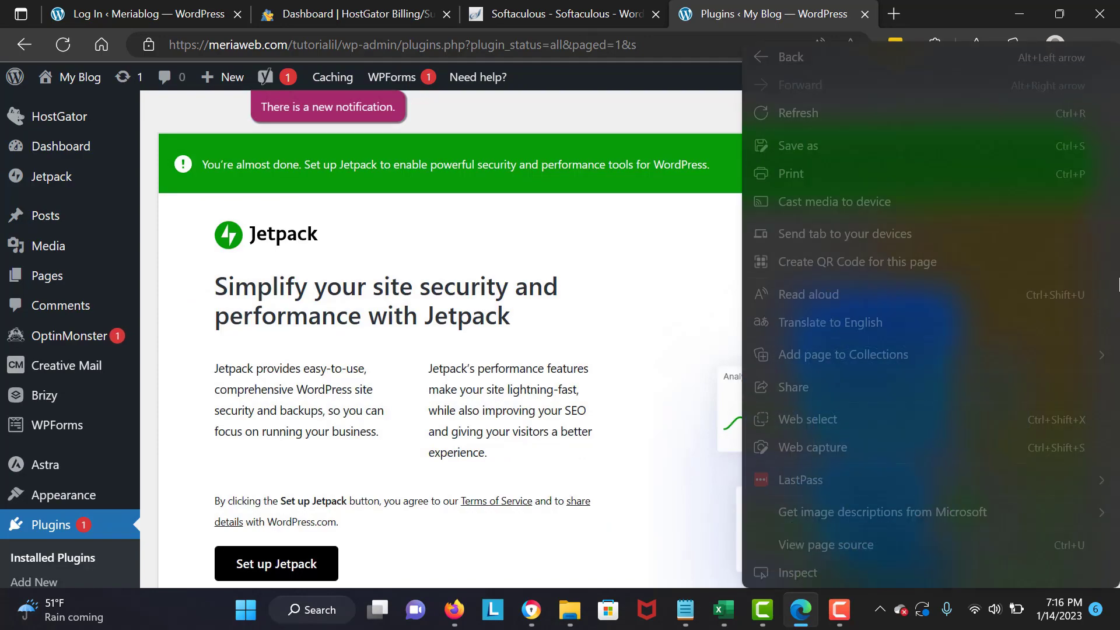
{"action": "left_click", "coordinate": [803, 260]}
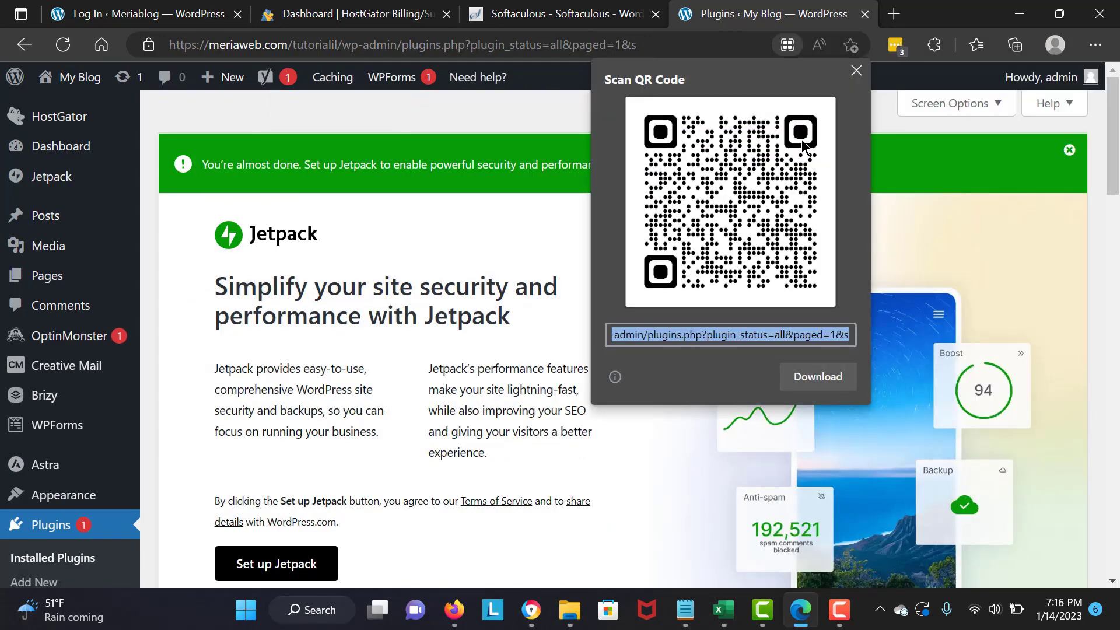
{"action": "left_click", "coordinate": [856, 70]}
- Open the Sample Page from the list of all pages and start editing it with Brizy
{"action": "scroll", "coordinate": [885, 94], "scroll_direction": "down", "scroll_amount": 5}
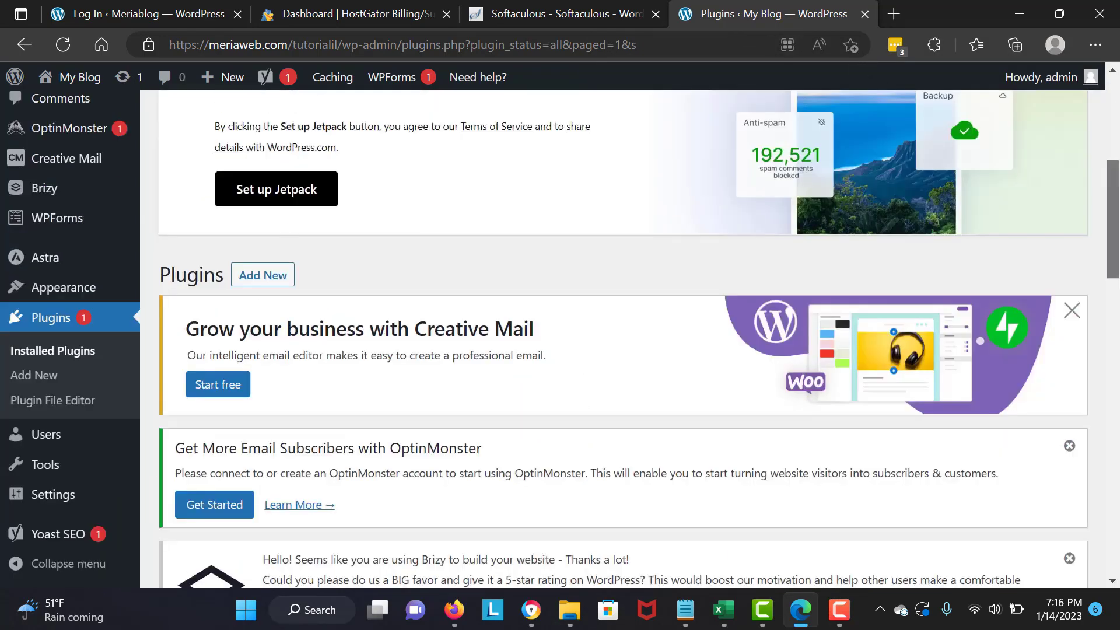
{"action": "scroll", "coordinate": [623, 338], "scroll_direction": "down", "scroll_amount": 12}
{"action": "scroll", "coordinate": [922, 373], "scroll_direction": "up", "scroll_amount": 1}
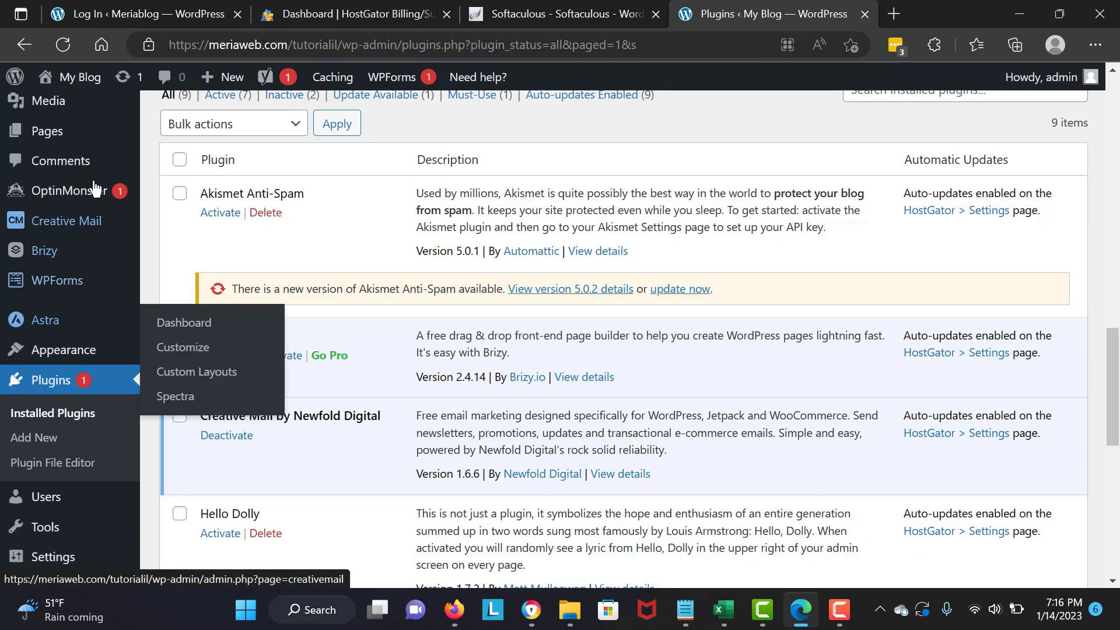
{"action": "mouse_move", "coordinate": [49, 131]}
{"action": "left_click", "coordinate": [166, 132]}
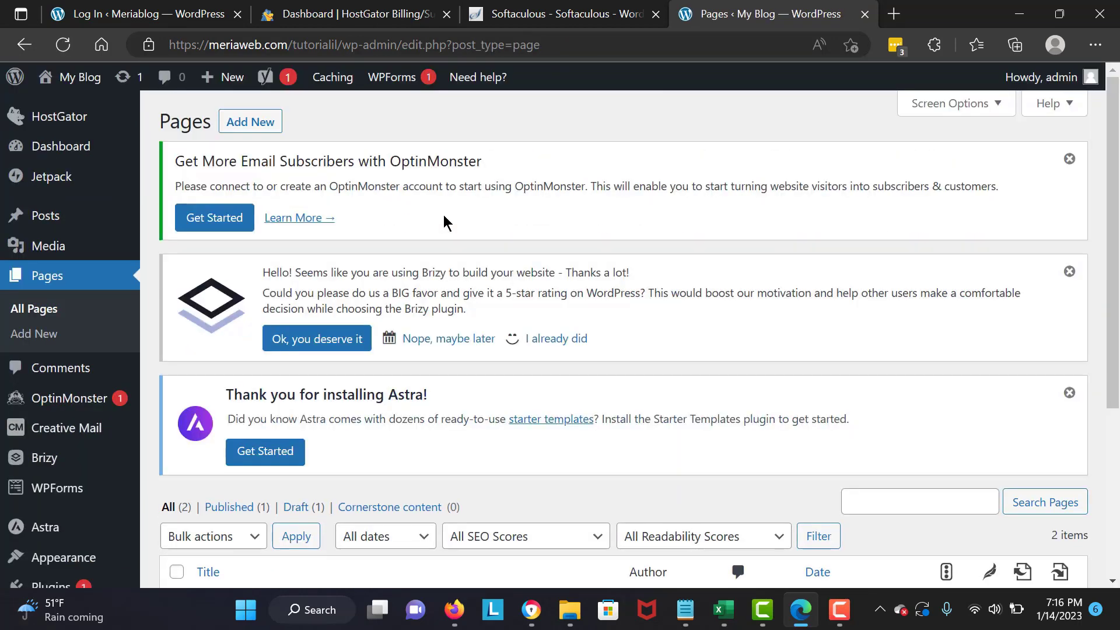
{"action": "scroll", "coordinate": [782, 198], "scroll_direction": "down", "scroll_amount": 5}
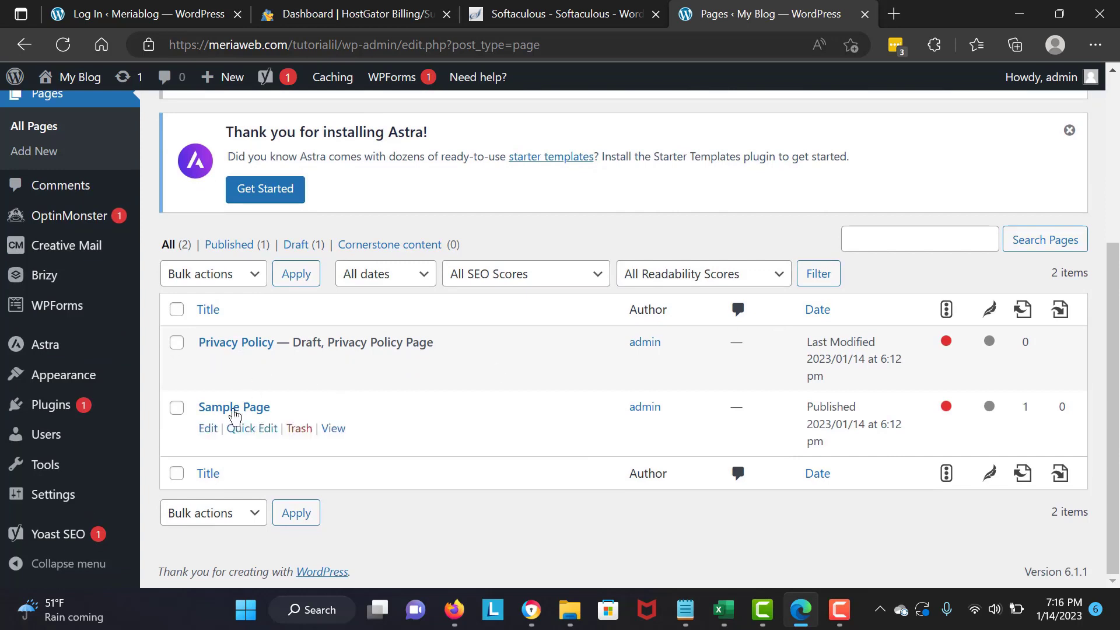
{"action": "left_click", "coordinate": [212, 430]}
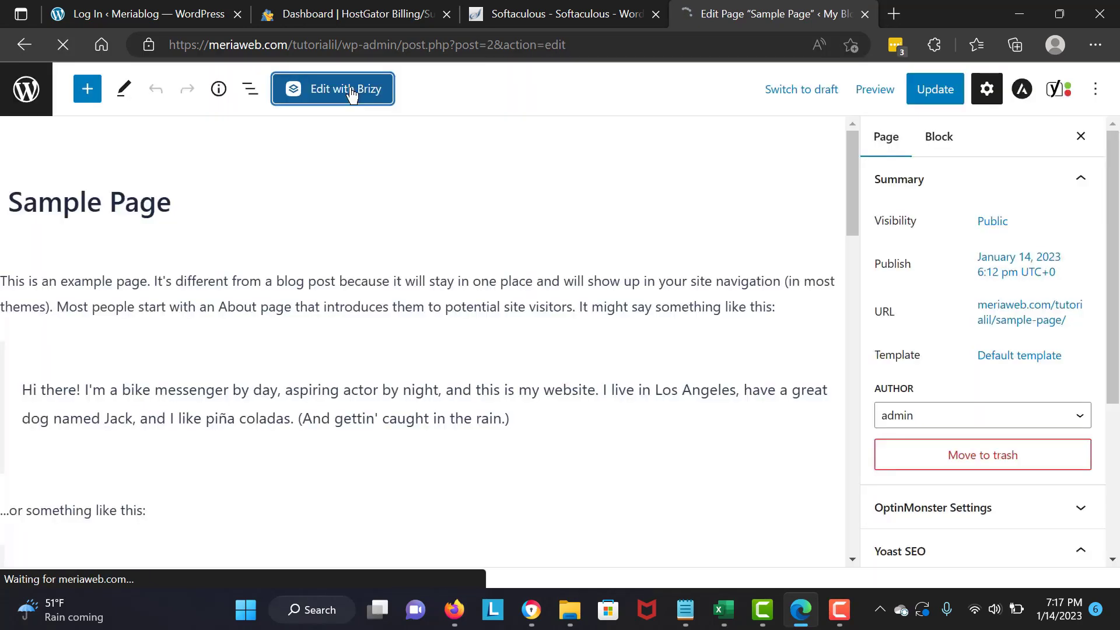
{"action": "left_click", "coordinate": [350, 91]}
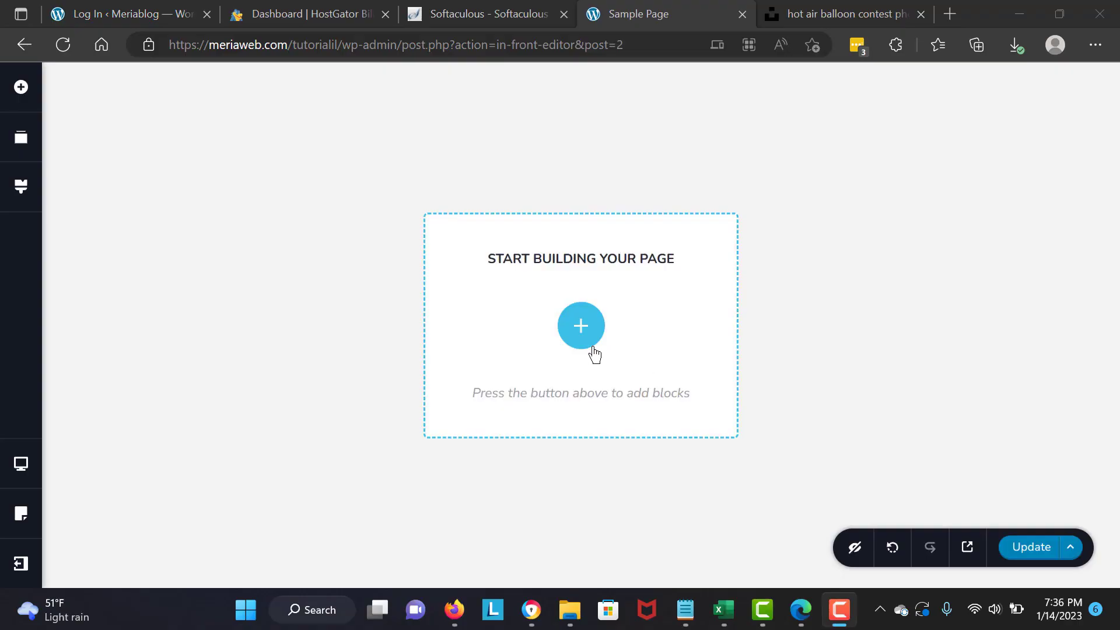
- Start building the page by importing the Homepage of the free Webno layout
{"action": "left_click", "coordinate": [594, 353]}
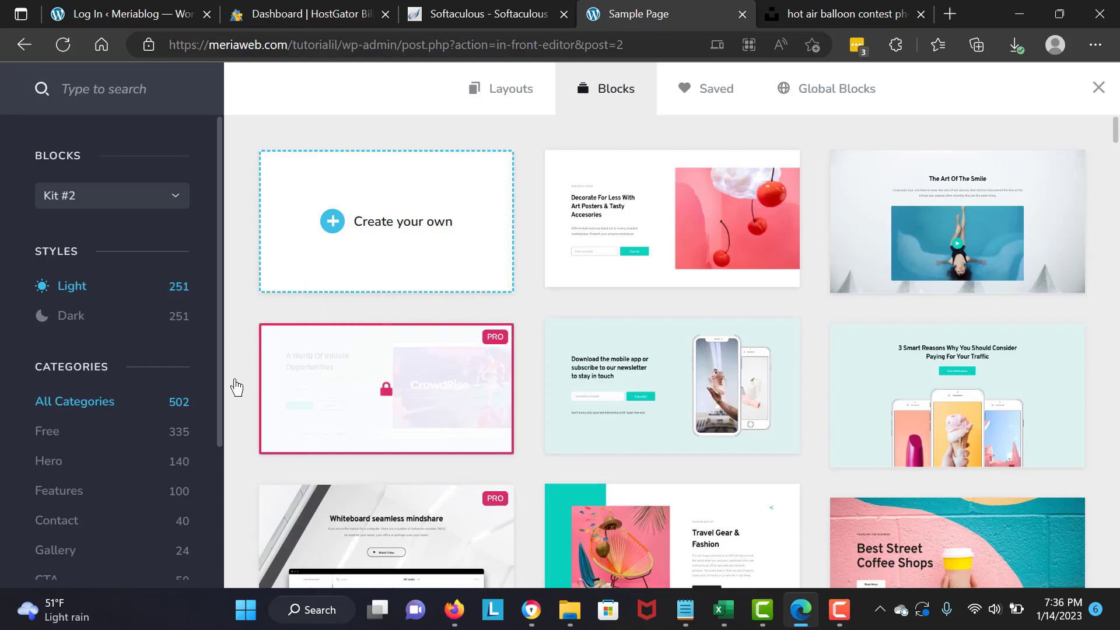
{"action": "left_click", "coordinate": [511, 111]}
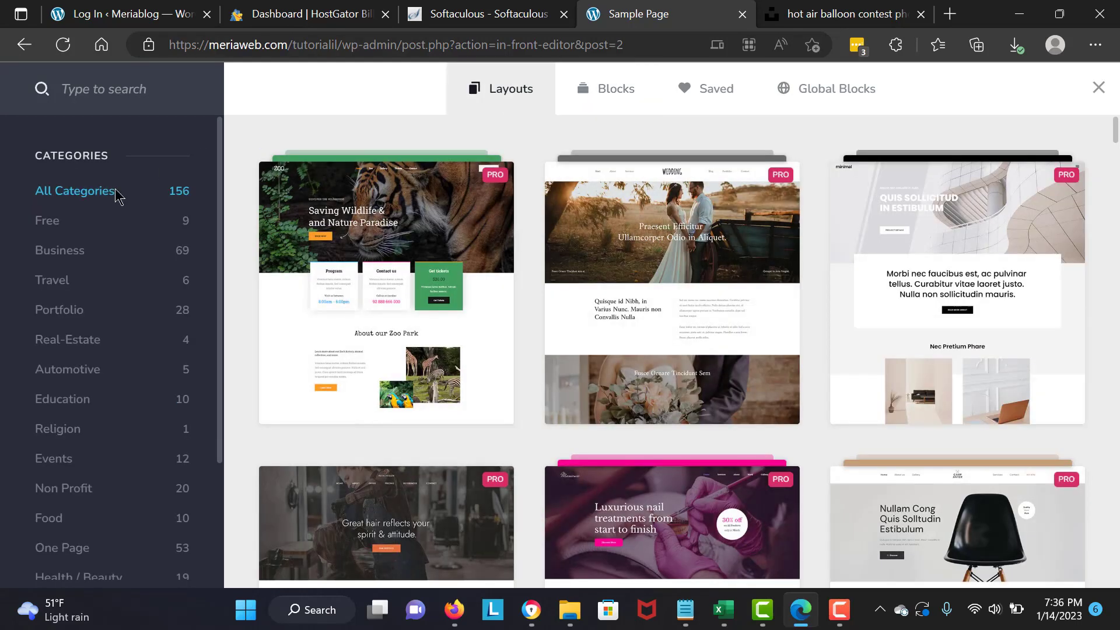
{"action": "left_click", "coordinate": [80, 224]}
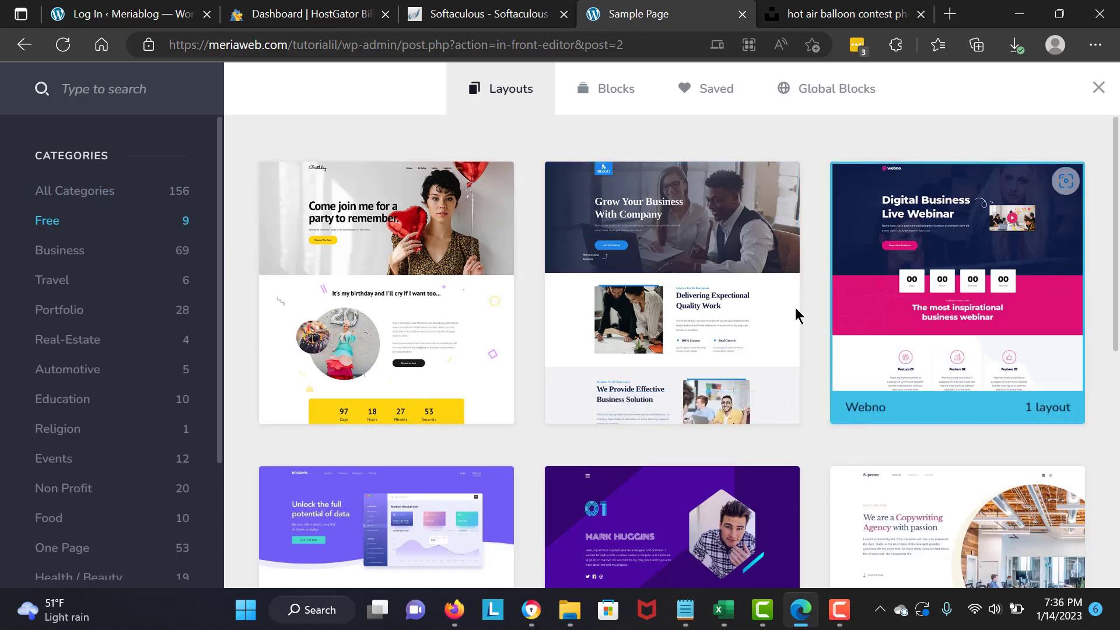
{"action": "left_click", "coordinate": [1003, 317]}
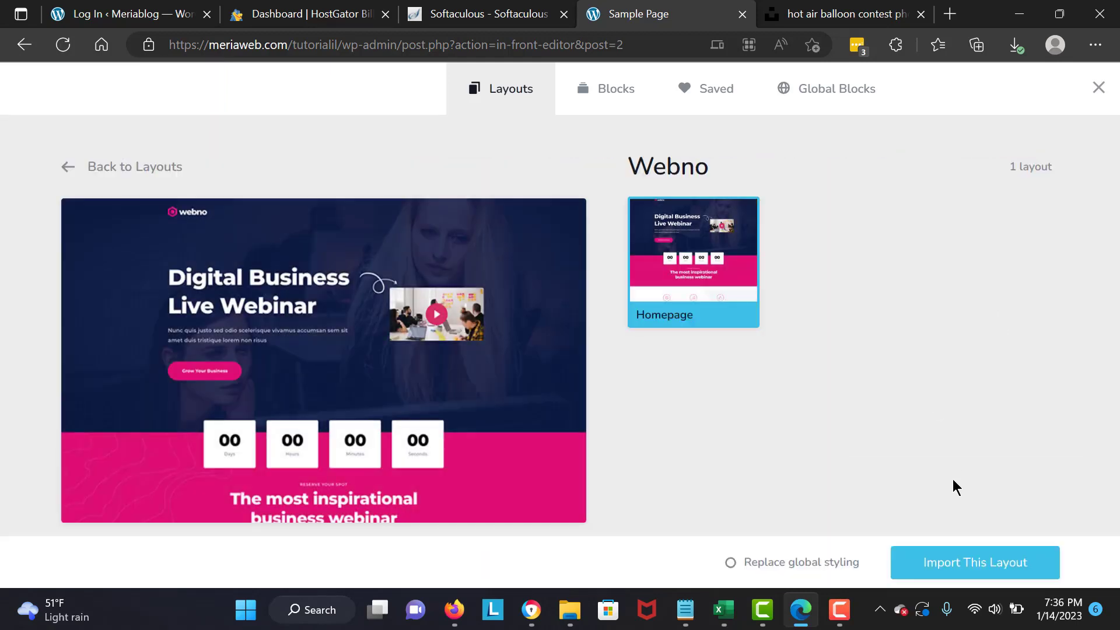
{"action": "left_click", "coordinate": [946, 564]}
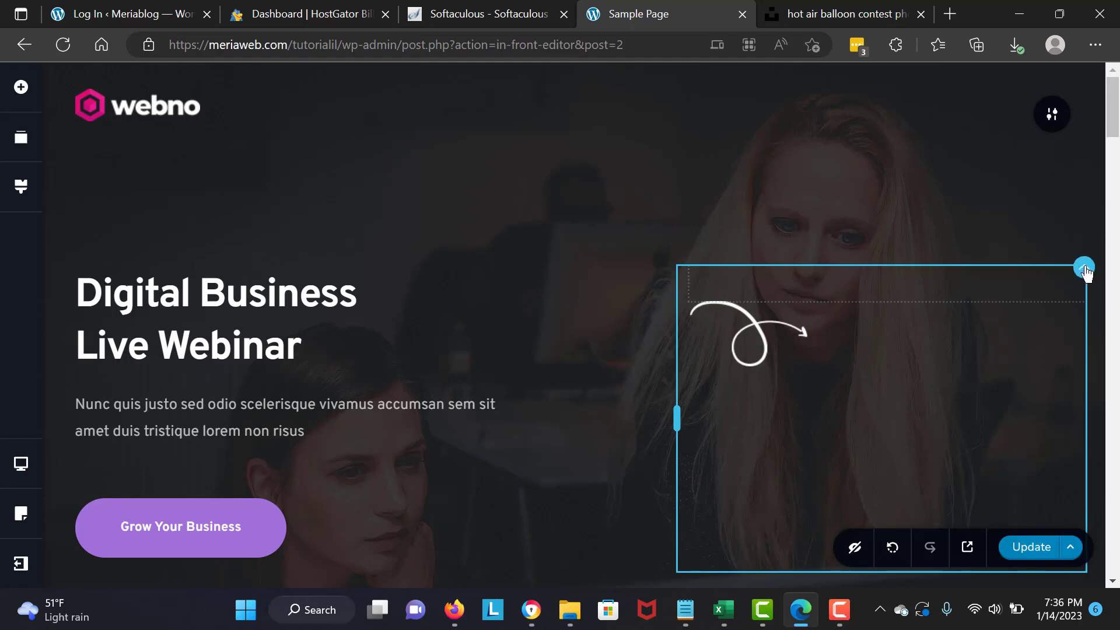
- Try to replace the hero section's background image with one from the media library
{"action": "mouse_move", "coordinate": [1052, 114]}
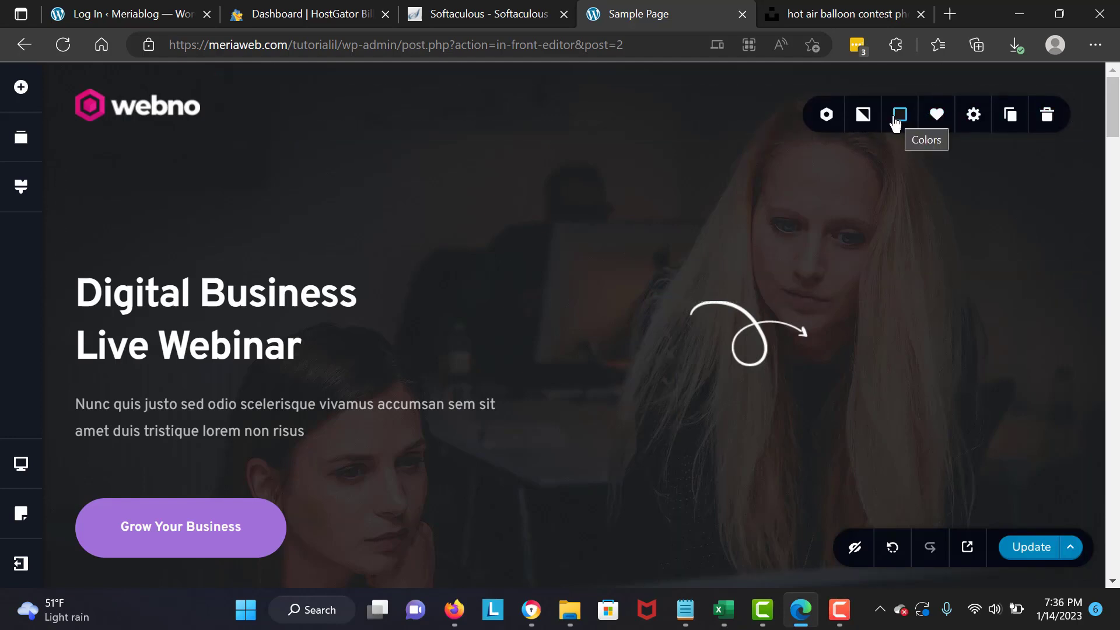
{"action": "left_click", "coordinate": [868, 117]}
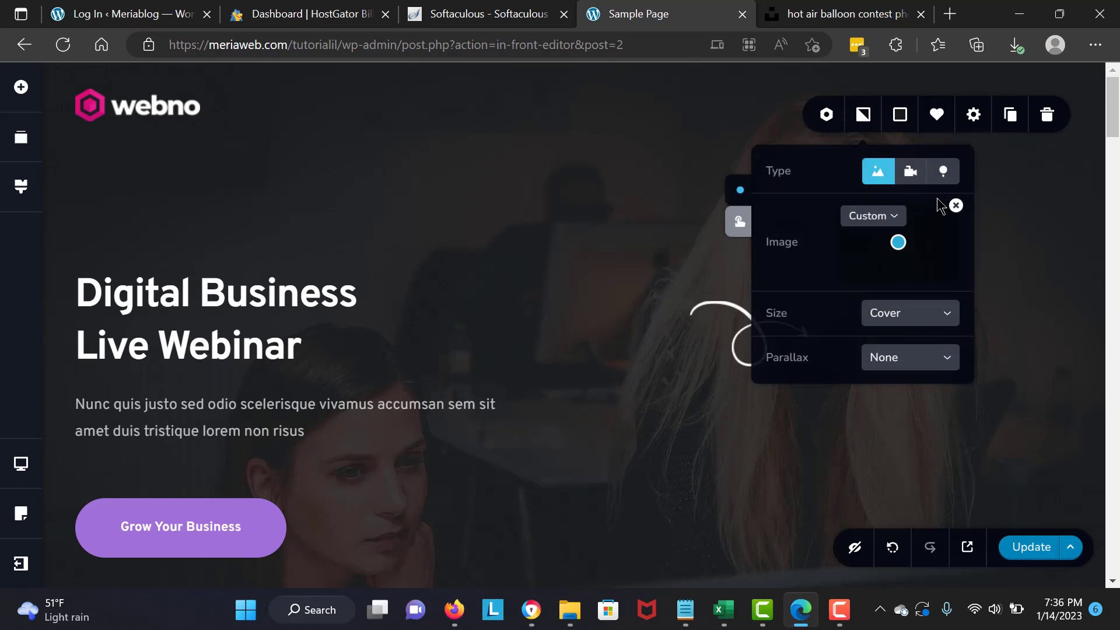
{"action": "left_click", "coordinate": [956, 205]}
{"action": "left_click", "coordinate": [915, 239]}
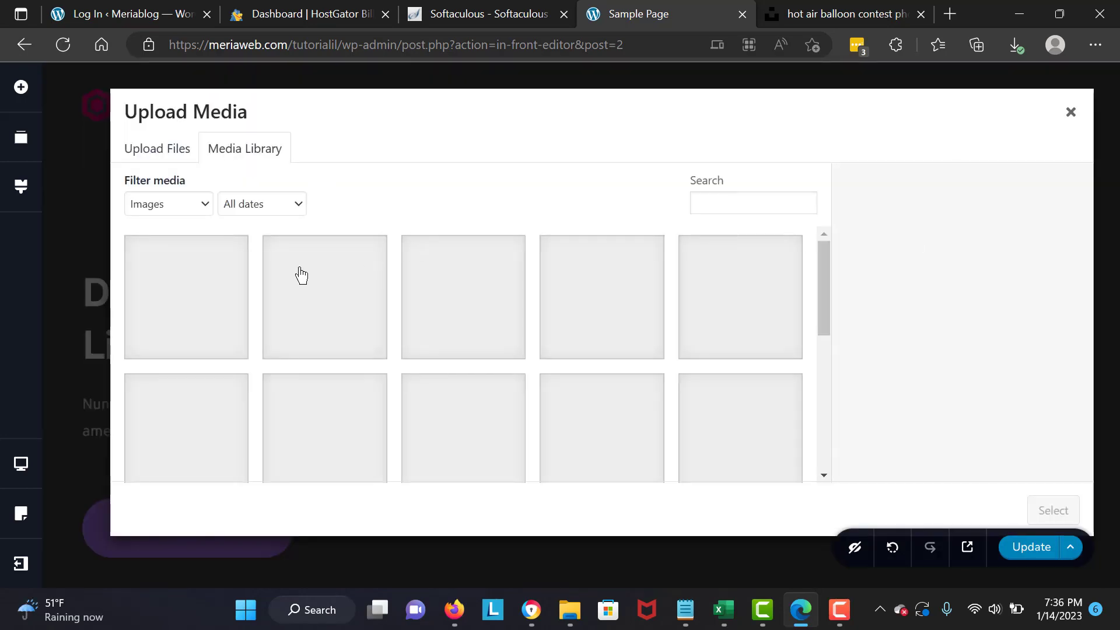
{"action": "left_click", "coordinate": [201, 302]}
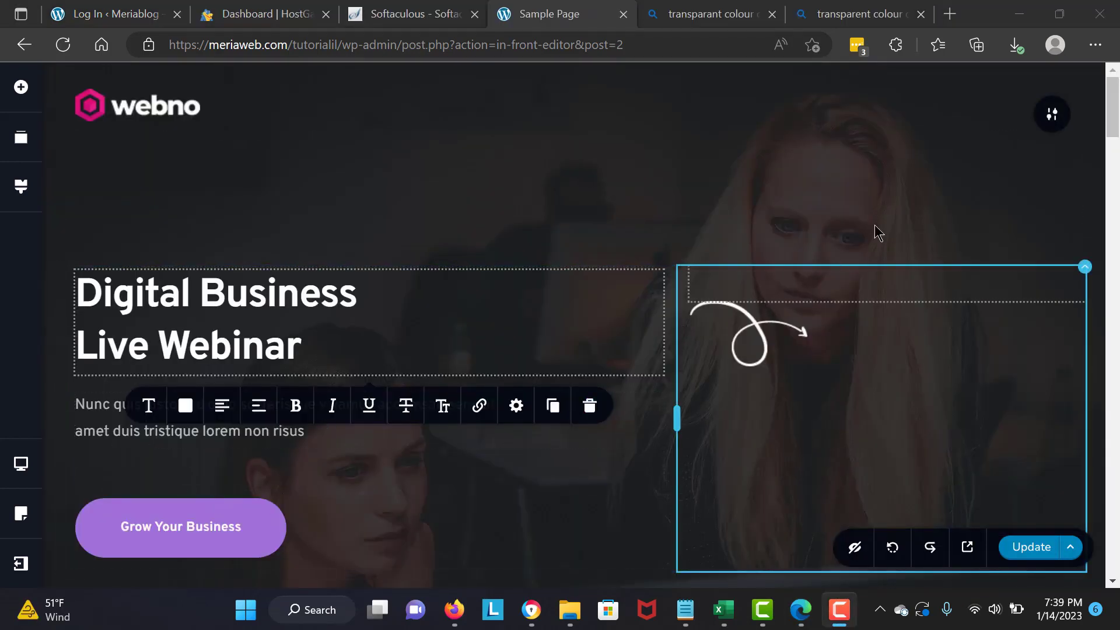
- Examine the imported Webno page from the hero section down to the footer
{"action": "left_click", "coordinate": [1082, 122]}
{"action": "scroll", "coordinate": [574, 326], "scroll_direction": "down", "scroll_amount": 20}
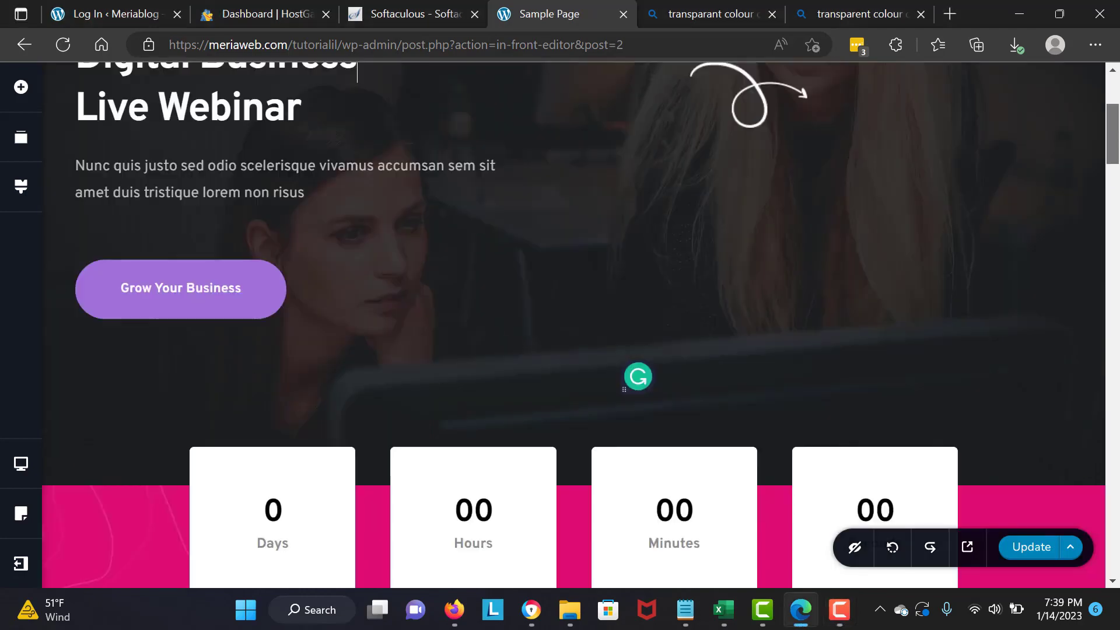
{"action": "scroll", "coordinate": [574, 326], "scroll_direction": "down", "scroll_amount": 20}
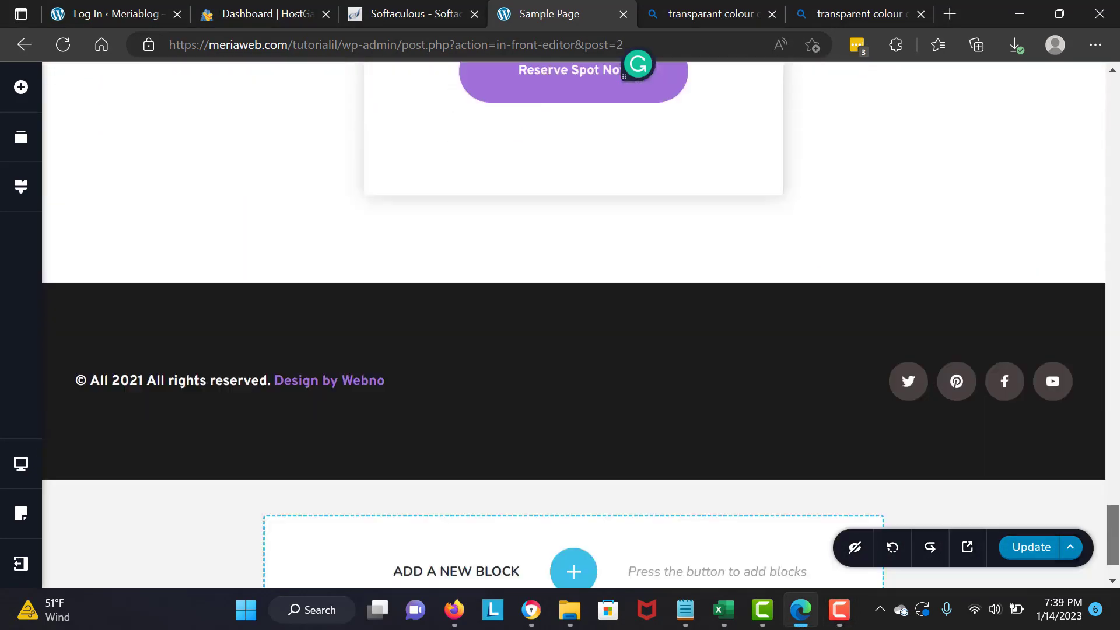
{"action": "left_click_drag", "start_coordinate": [1115, 550], "coordinate": [1115, 117]}
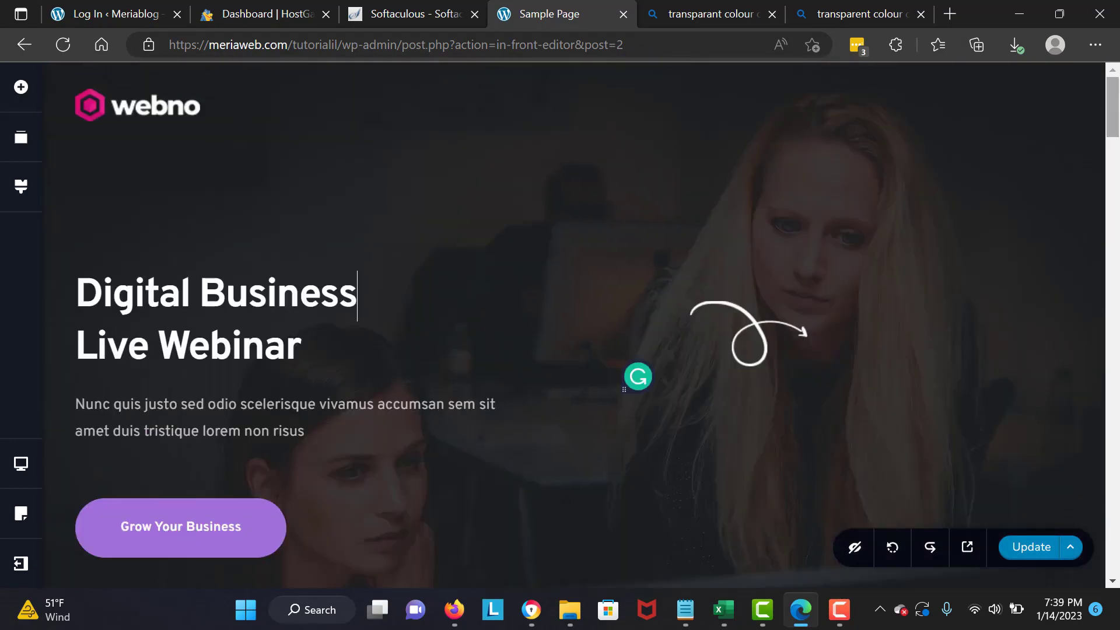
- Replace the hero section's background image with the hot-air balloon landscape photo from the media library
{"action": "left_click", "coordinate": [1053, 115]}
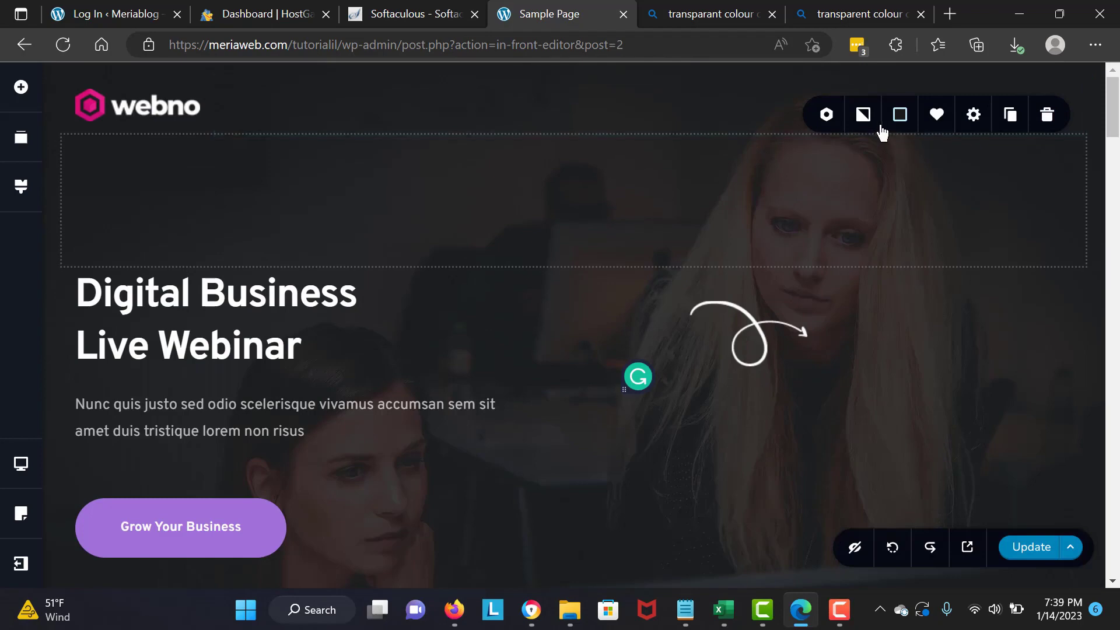
{"action": "left_click", "coordinate": [871, 122]}
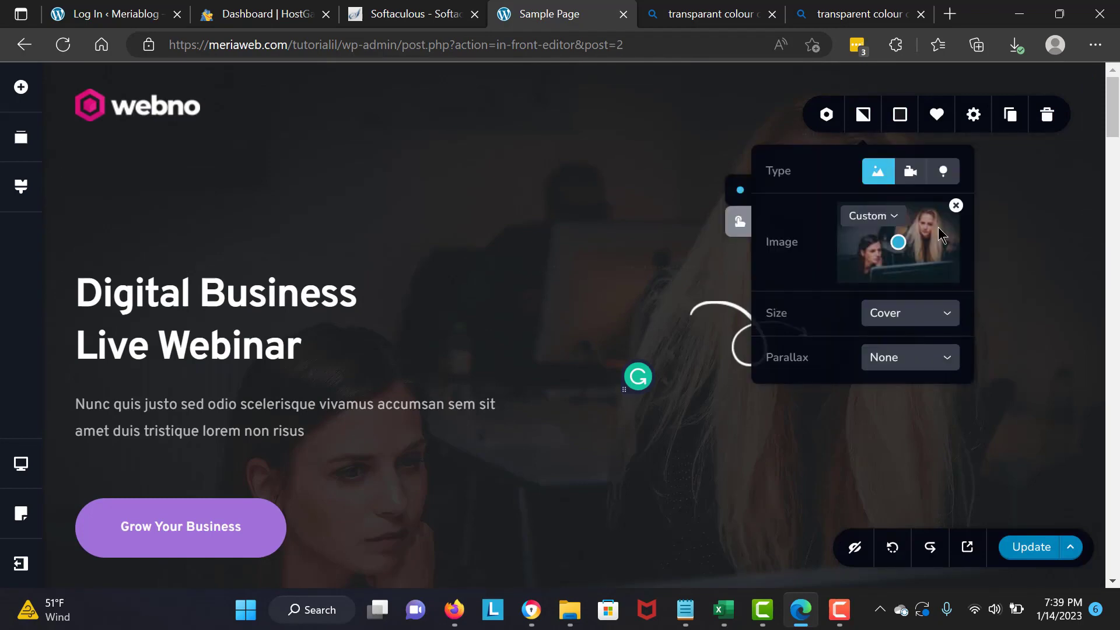
{"action": "left_click", "coordinate": [955, 210]}
{"action": "left_click", "coordinate": [925, 237]}
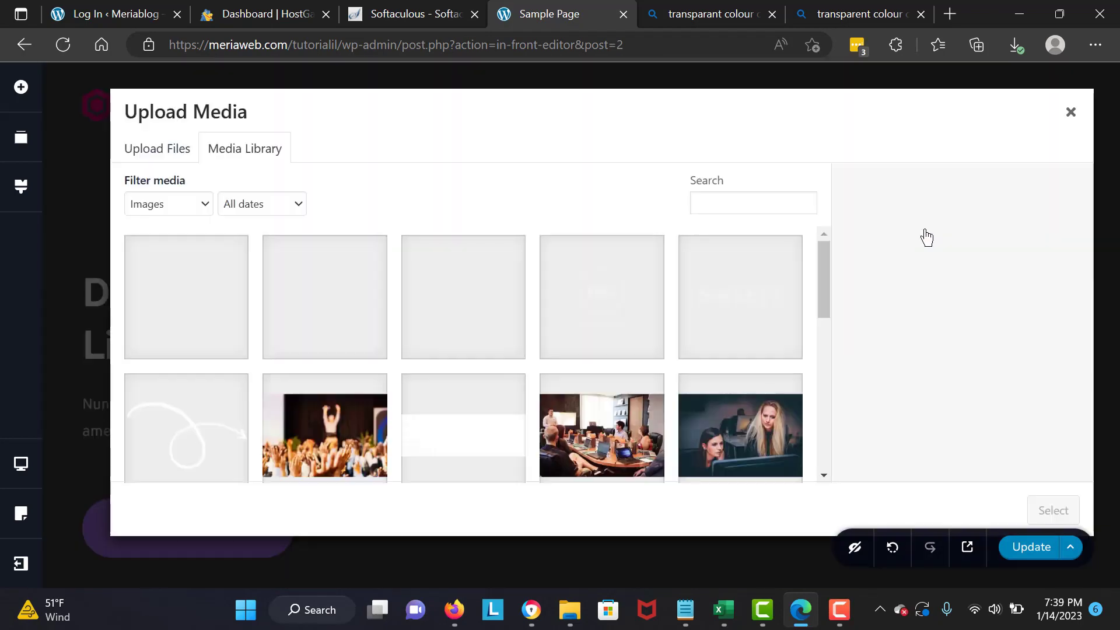
{"action": "left_click_drag", "start_coordinate": [827, 303], "coordinate": [853, 427]}
{"action": "left_click", "coordinate": [652, 318]}
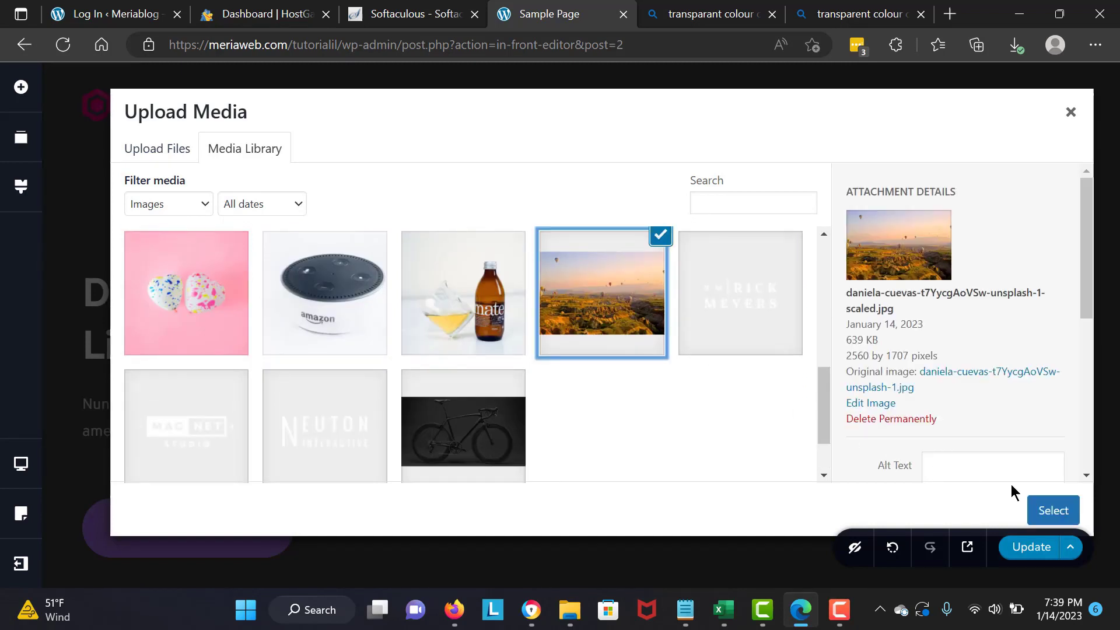
{"action": "left_click", "coordinate": [1044, 514]}
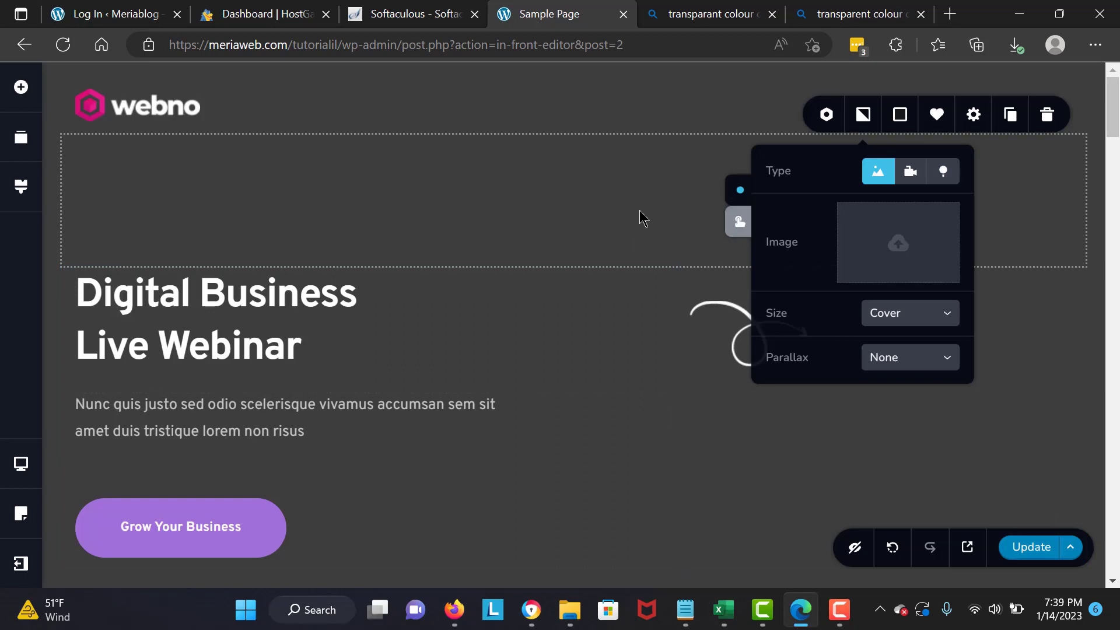
{"action": "left_click", "coordinate": [843, 245]}
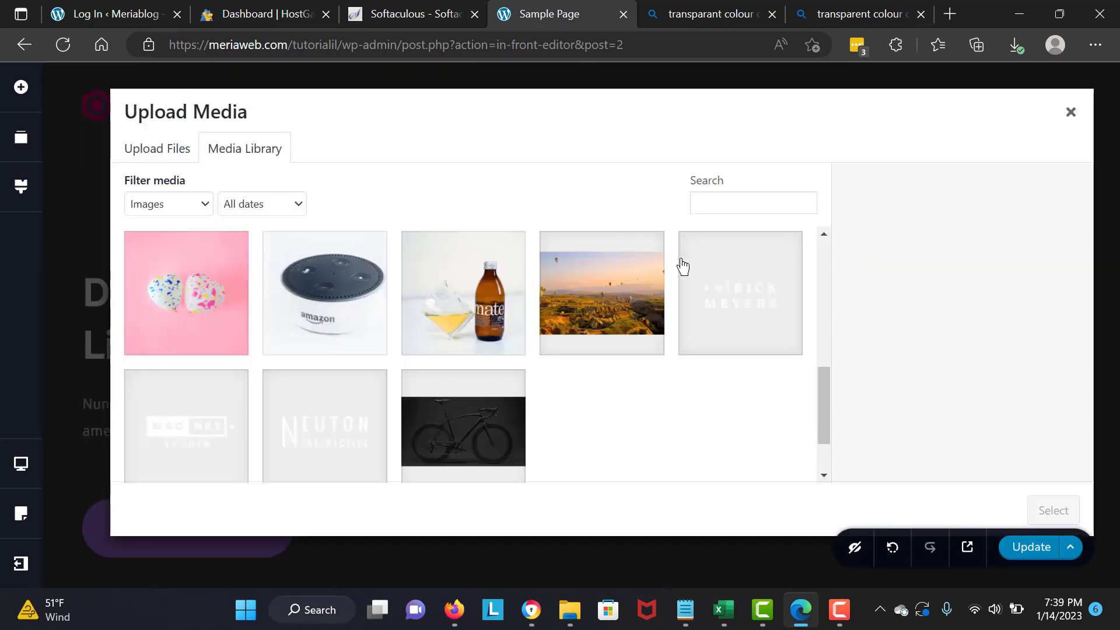
{"action": "left_click", "coordinate": [617, 277]}
{"action": "left_click", "coordinate": [1031, 511]}
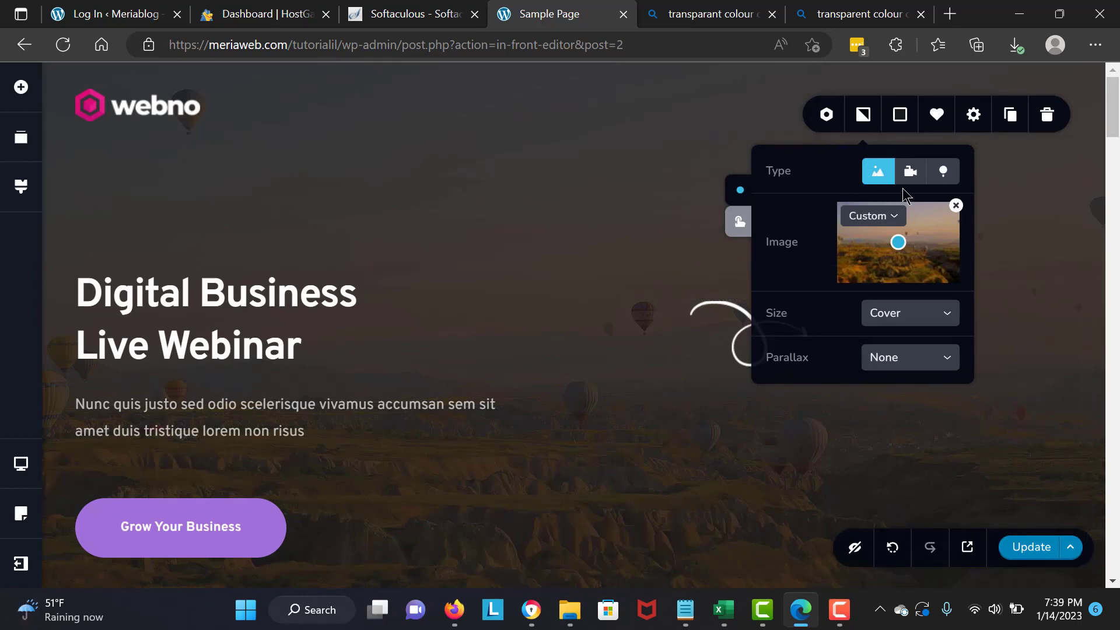
- Try the solid overlay colour #ffffff80 on the hero section and undo the change
{"action": "left_click", "coordinate": [907, 121]}
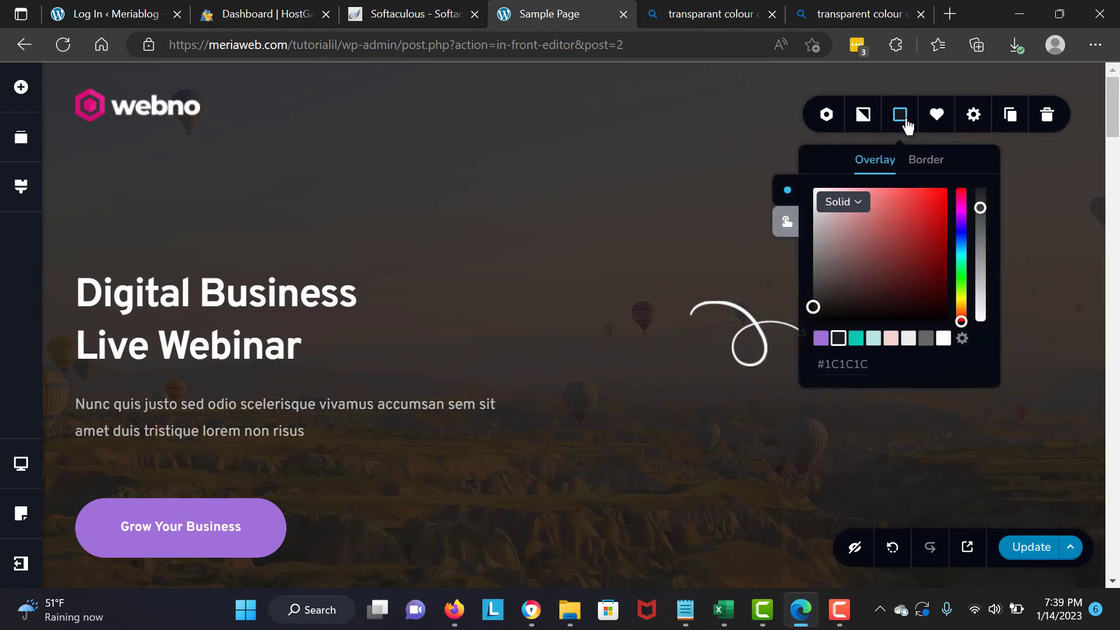
{"action": "left_click", "coordinate": [866, 369]}
{"action": "left_click_drag", "start_coordinate": [866, 369], "coordinate": [807, 379]}
{"action": "type", "text": "#ffffff80."}
{"action": "left_click", "coordinate": [775, 365]}
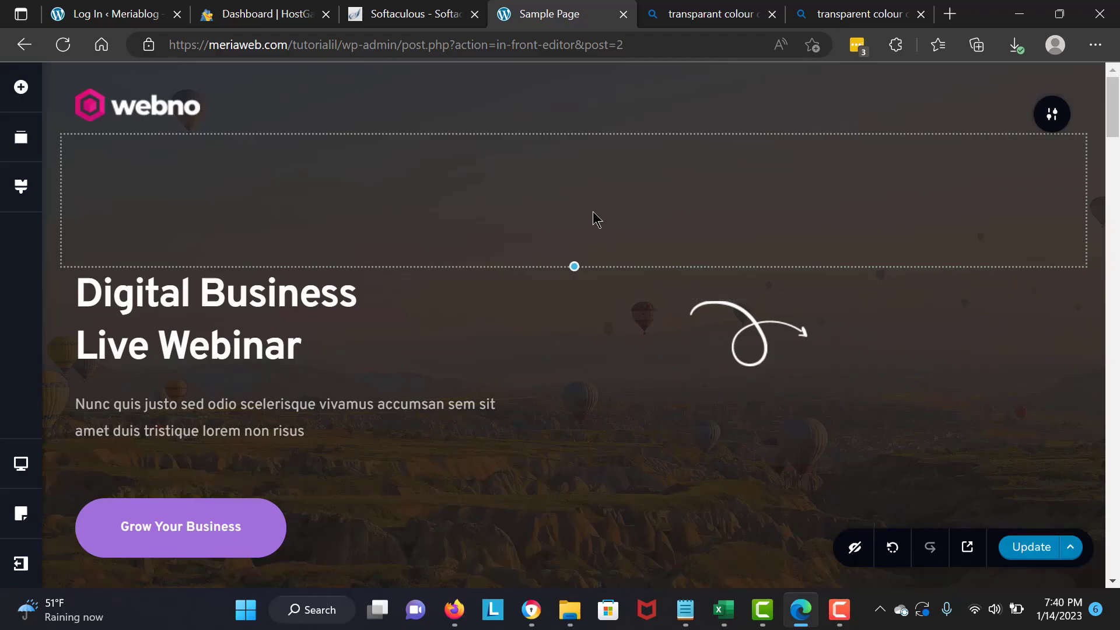
{"action": "key", "text": "ctrl+z"}
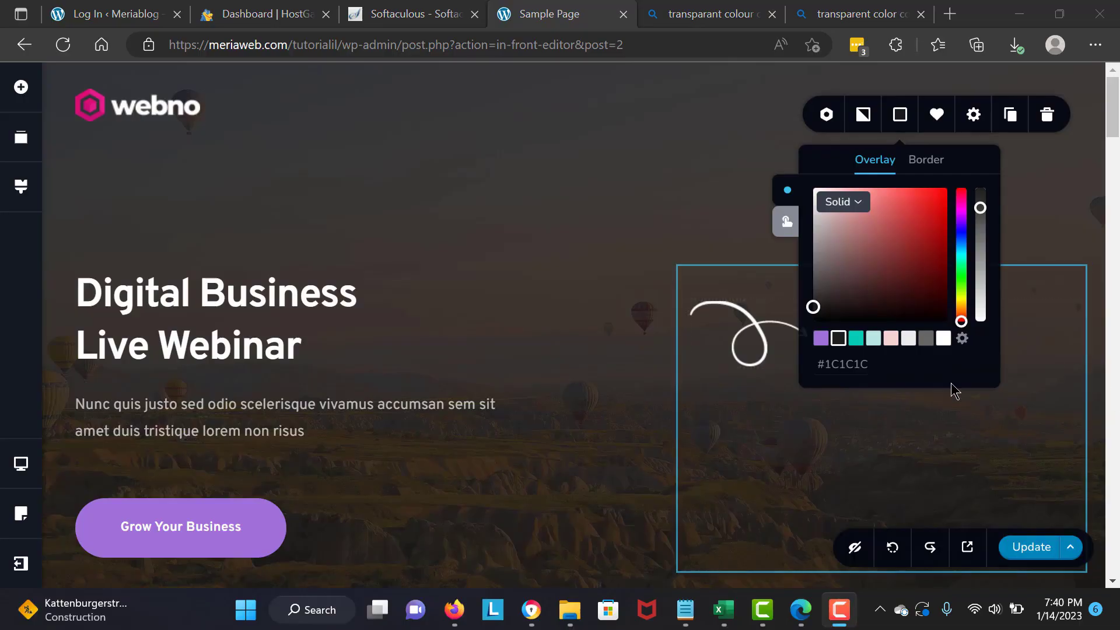
- Remove the hero section's colour overlay by setting its type to None, and widen the column holding the heading
{"action": "left_click", "coordinate": [849, 217]}
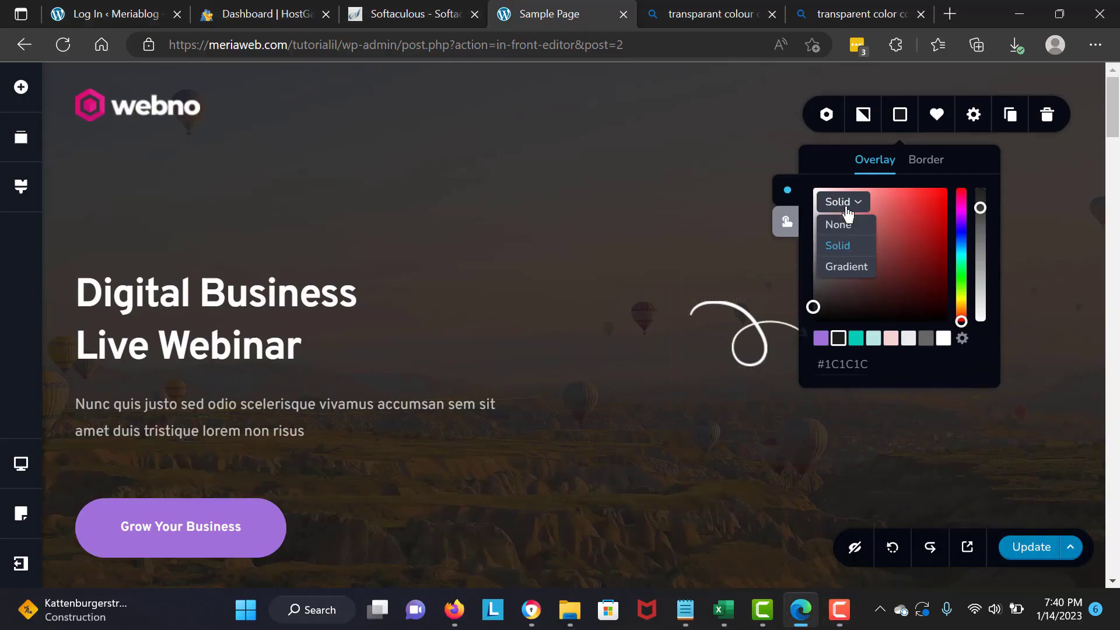
{"action": "left_click", "coordinate": [836, 268]}
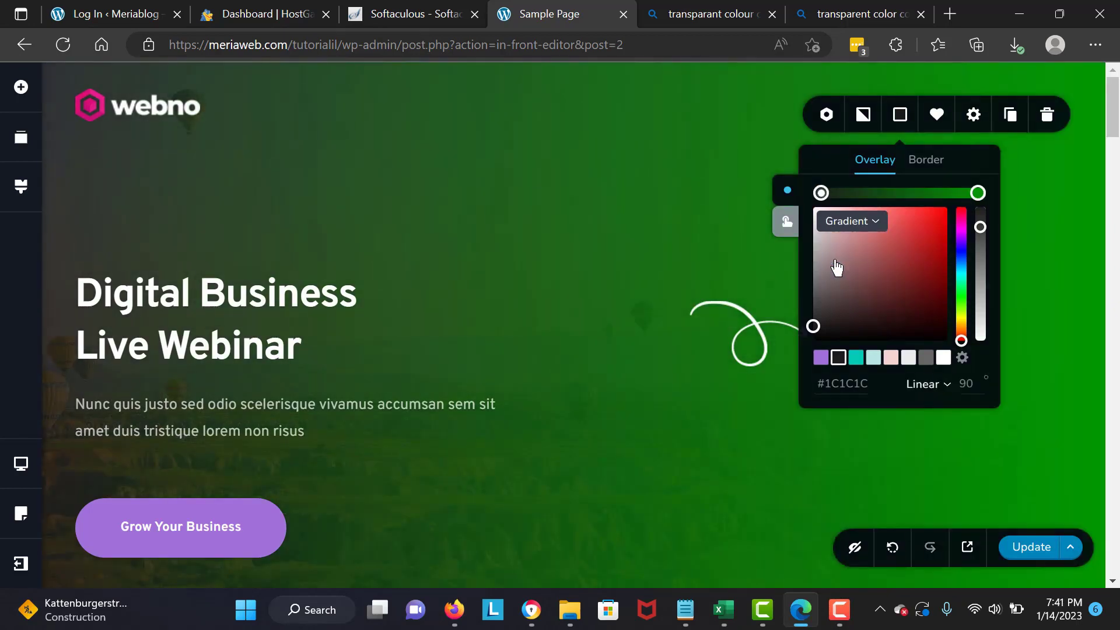
{"action": "left_click", "coordinate": [842, 227]}
{"action": "left_click", "coordinate": [838, 243]}
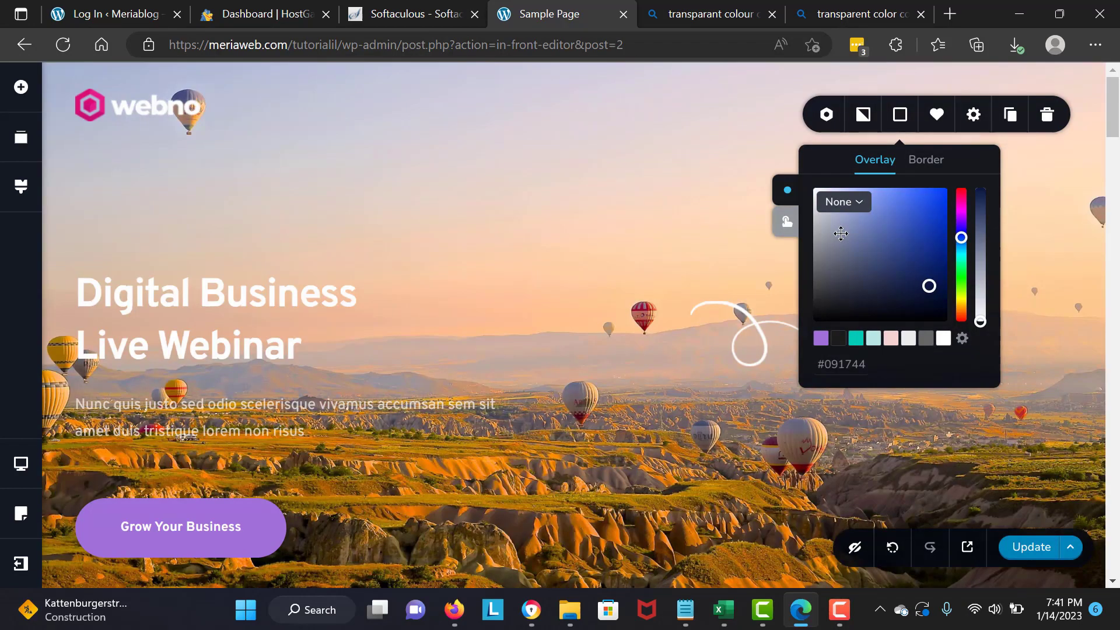
{"action": "left_click", "coordinate": [593, 271]}
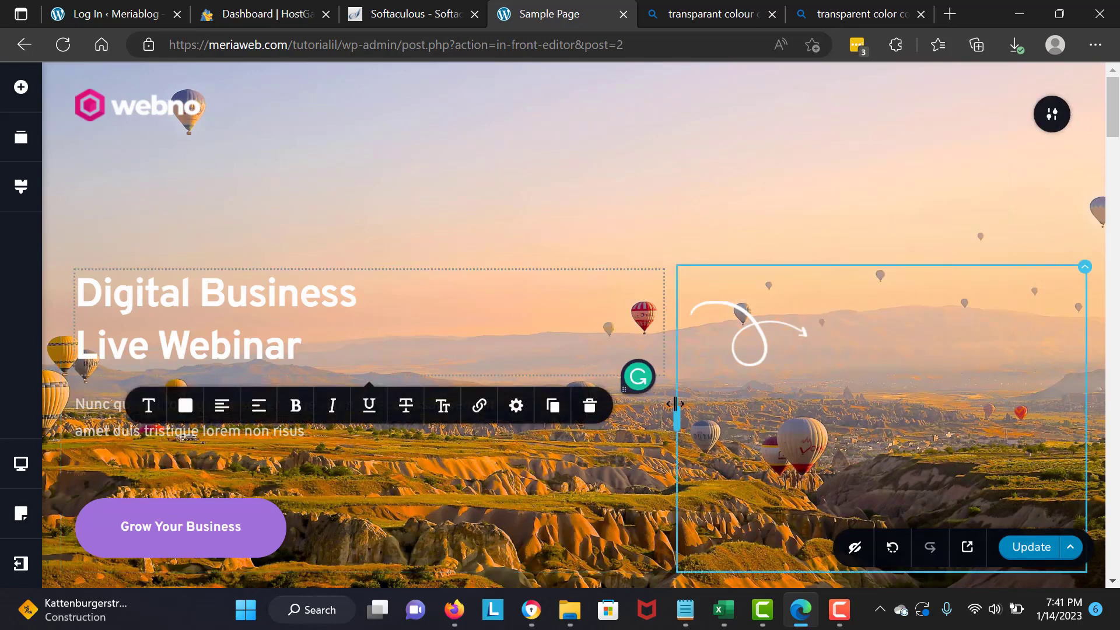
{"action": "left_click_drag", "start_coordinate": [675, 404], "coordinate": [842, 404]}
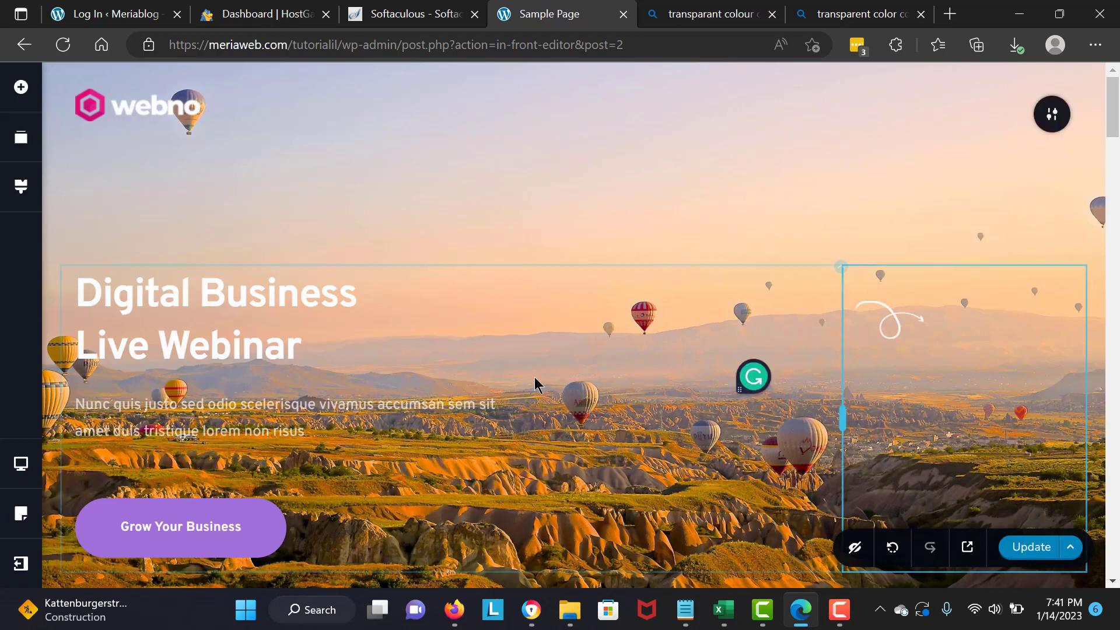
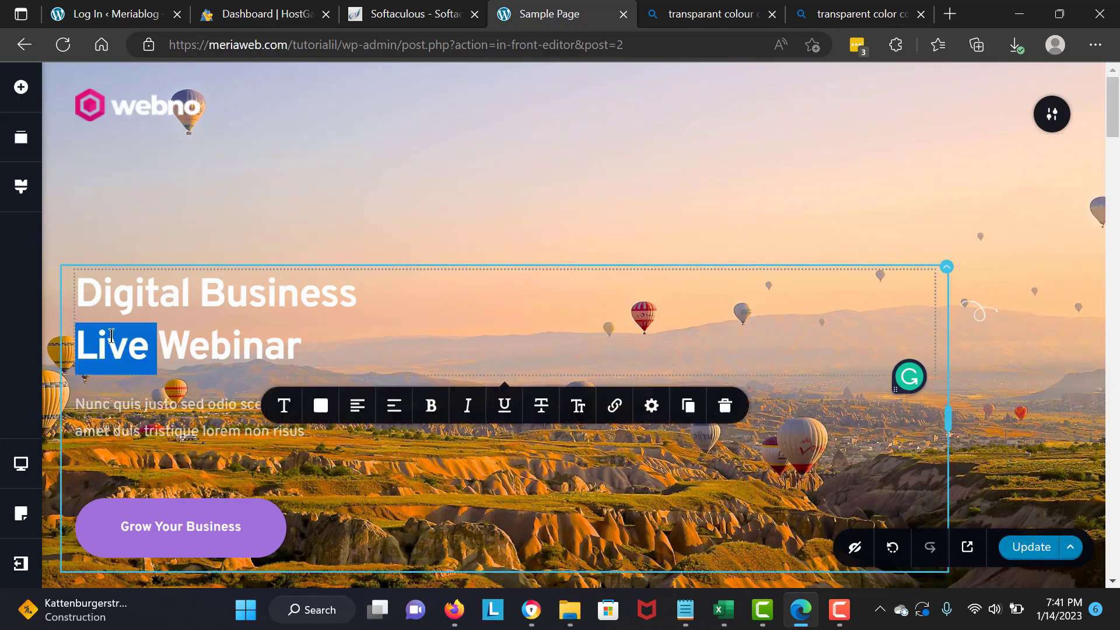
- Try to clear and retype the hero heading "Digital Business Live Webinar", and undo the change
{"action": "key", "text": "BackSpace"}
{"action": "key", "text": "BackSpace"}
{"action": "key", "text": "BackSpace"}
{"action": "key", "text": "BackSpace"}
{"action": "key", "text": "BackSpace"}
{"action": "key", "text": "BackSpace"}
{"action": "key", "text": "BackSpace"}
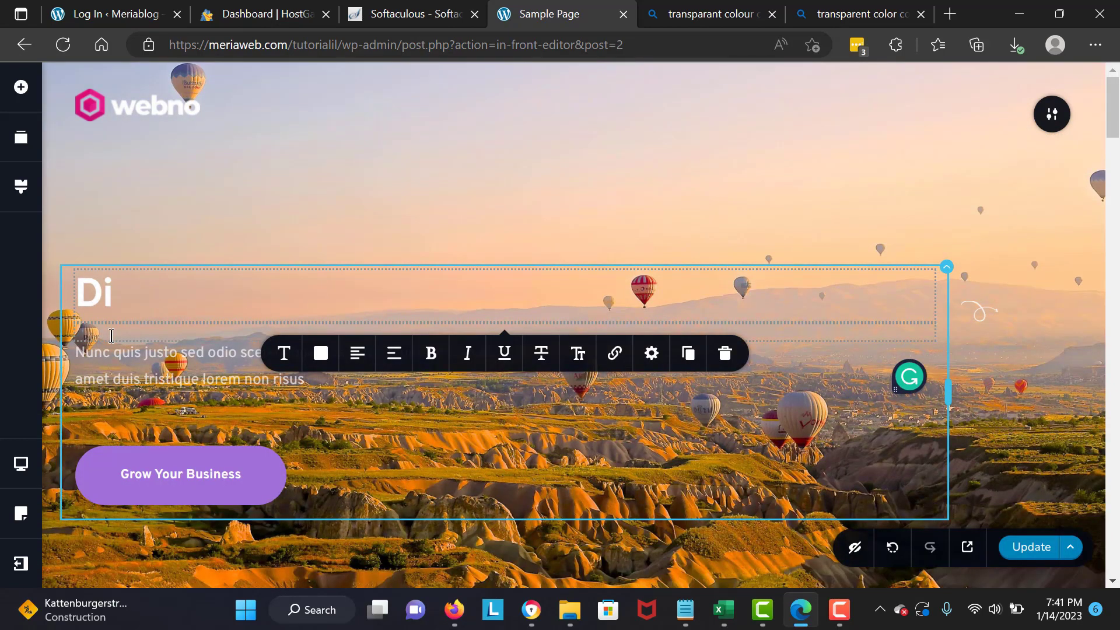
{"action": "key", "text": "BackSpace"}
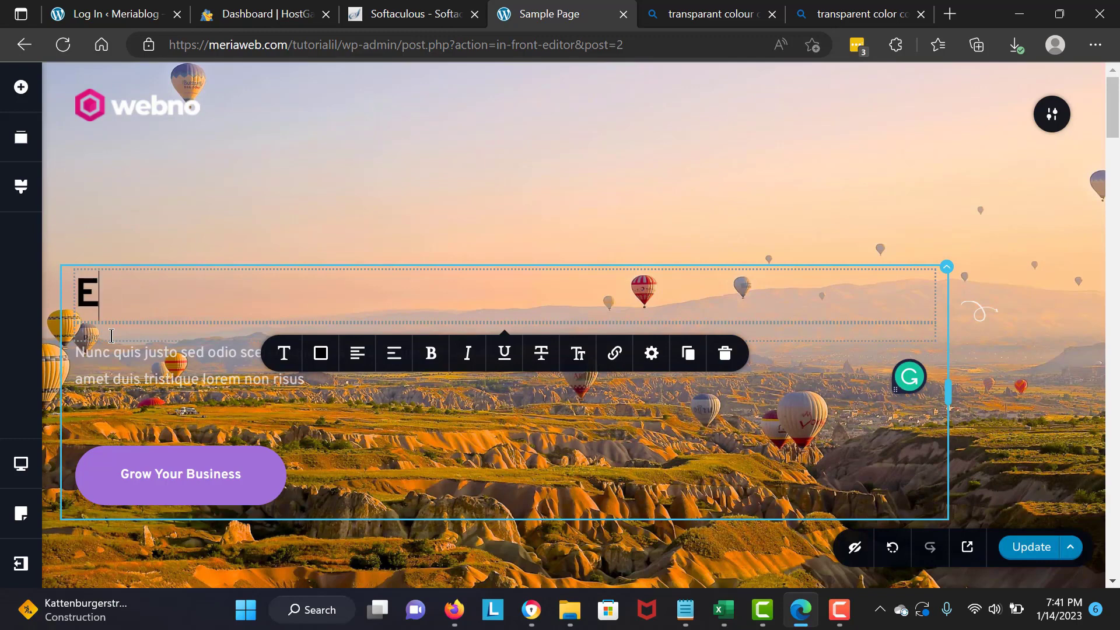
{"action": "key", "text": "ctrl+z"}
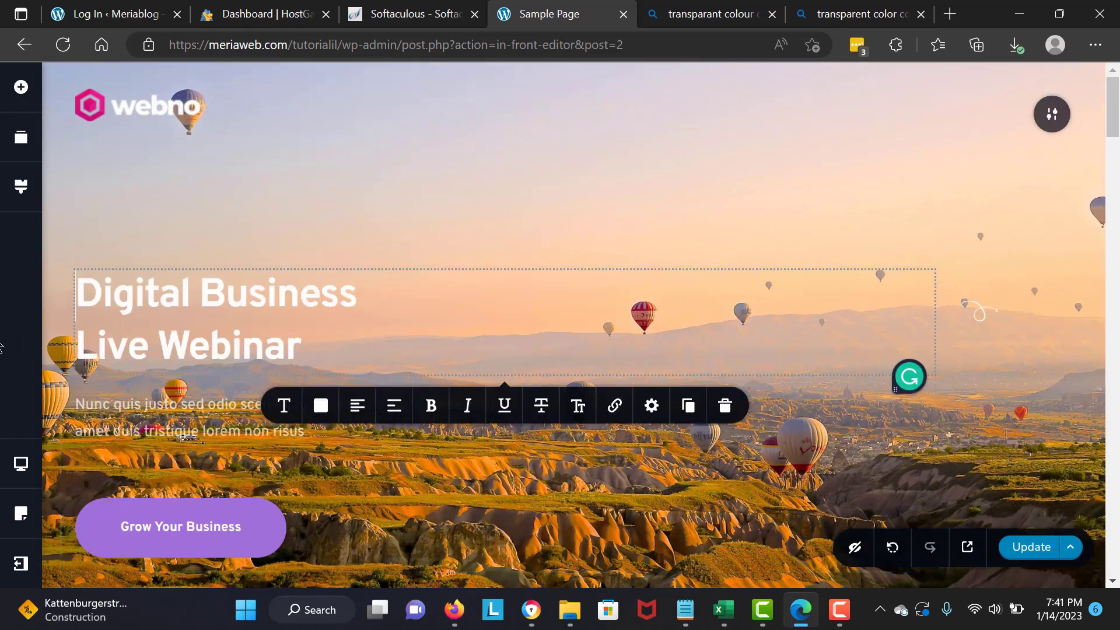
- Replace the hero heading's text with "Hello World" and make it italic
{"action": "left_click_drag", "start_coordinate": [321, 328], "coordinate": [104, 268]}
{"action": "key", "text": "BackSpace"}
{"action": "type", "text": "Hello W"}
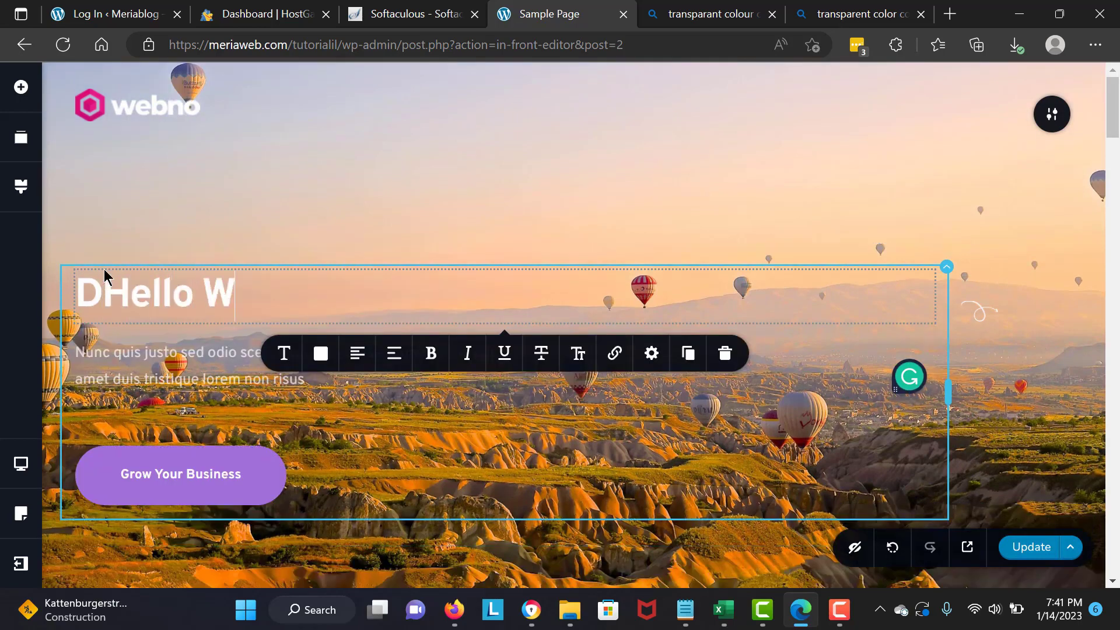
{"action": "type", "text": "orld"}
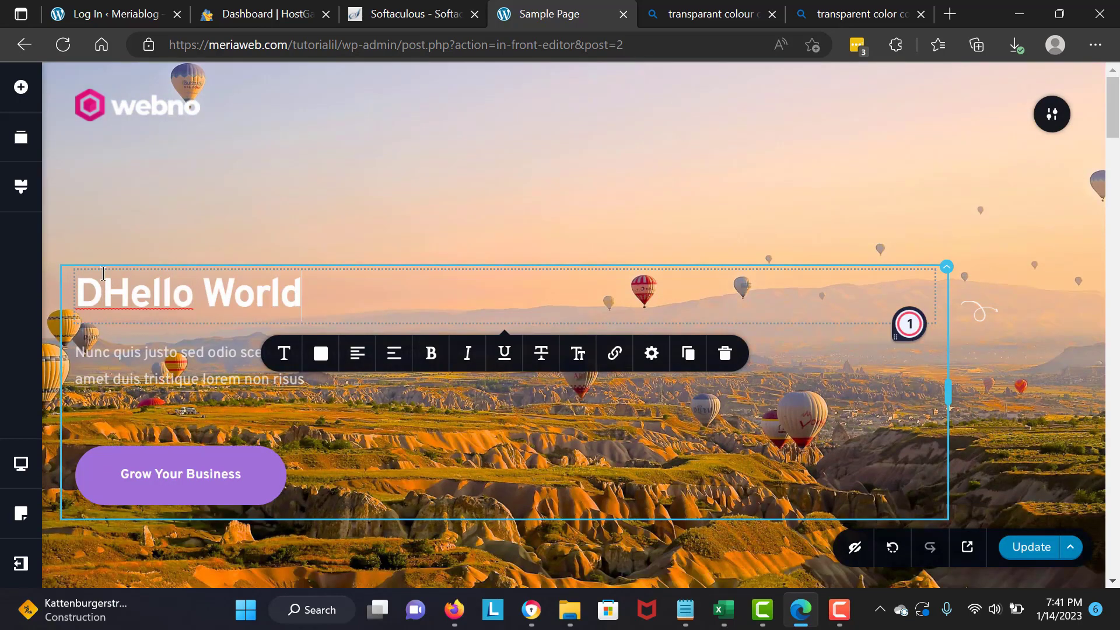
{"action": "left_click", "coordinate": [99, 283]}
{"action": "key", "text": "BackSpace"}
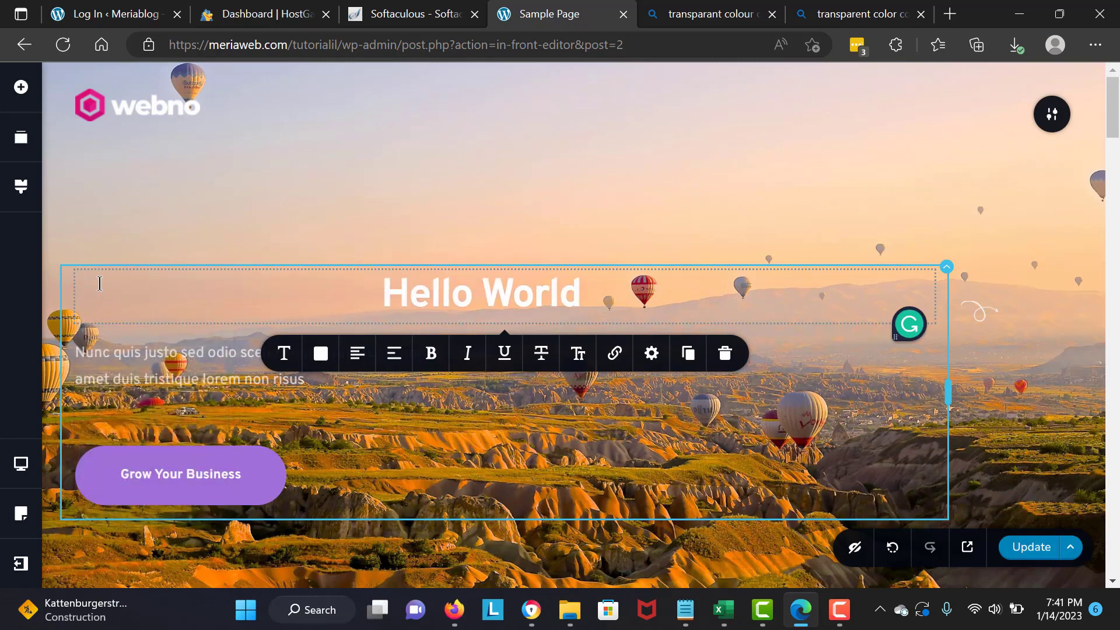
{"action": "left_click", "coordinate": [465, 355]}
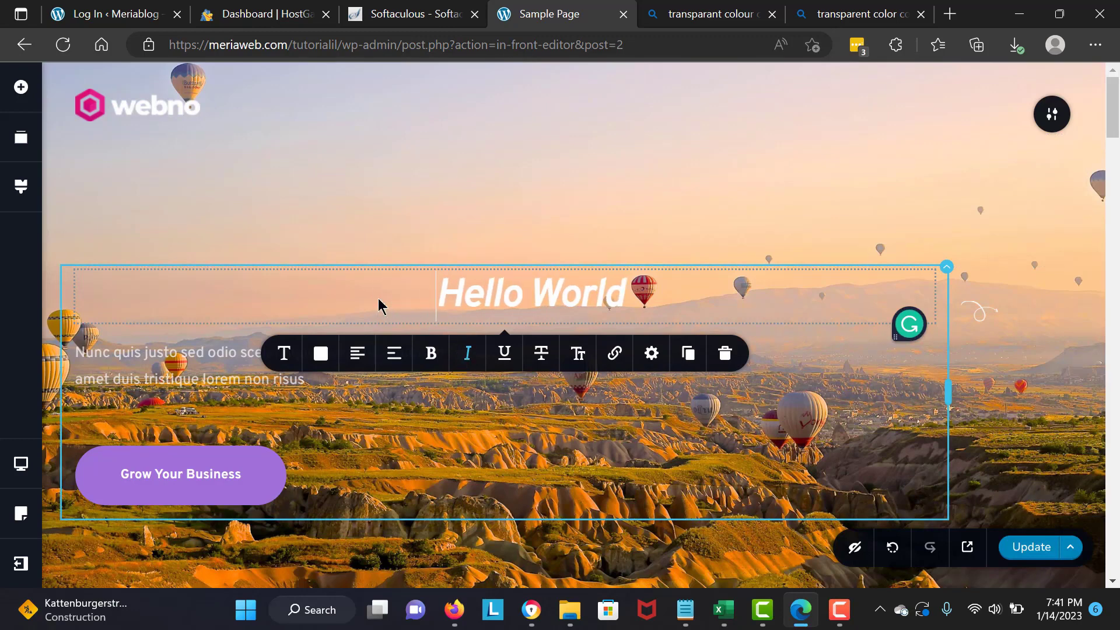
- Delete the placeholder paragraph text below the hero heading
{"action": "left_click", "coordinate": [286, 392]}
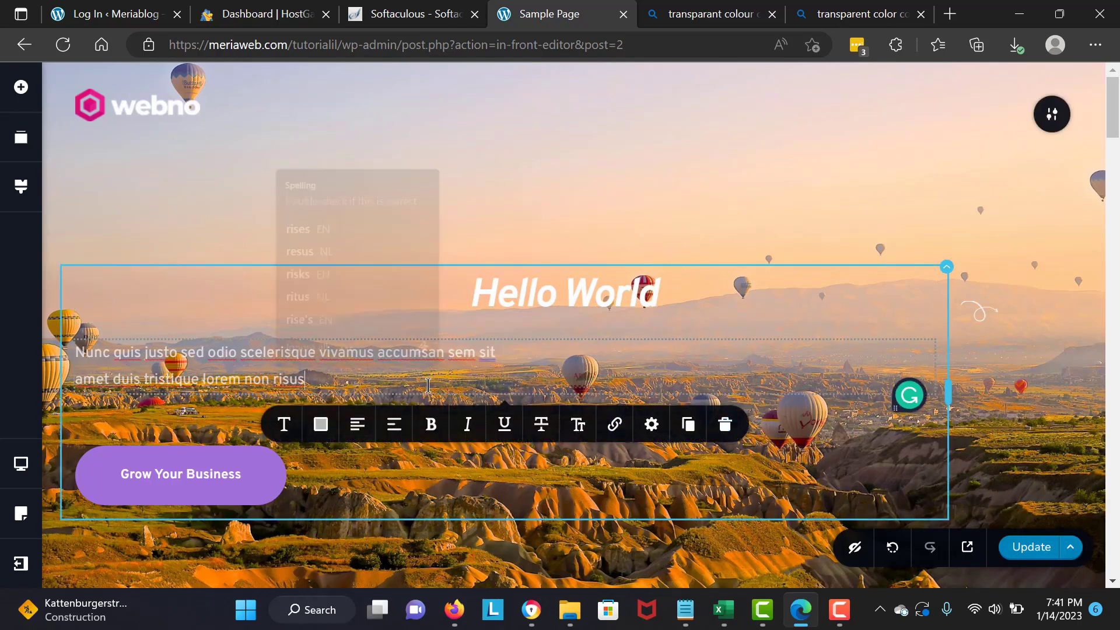
{"action": "key", "text": "ctrl+a"}
{"action": "key", "text": "BackSpace"}
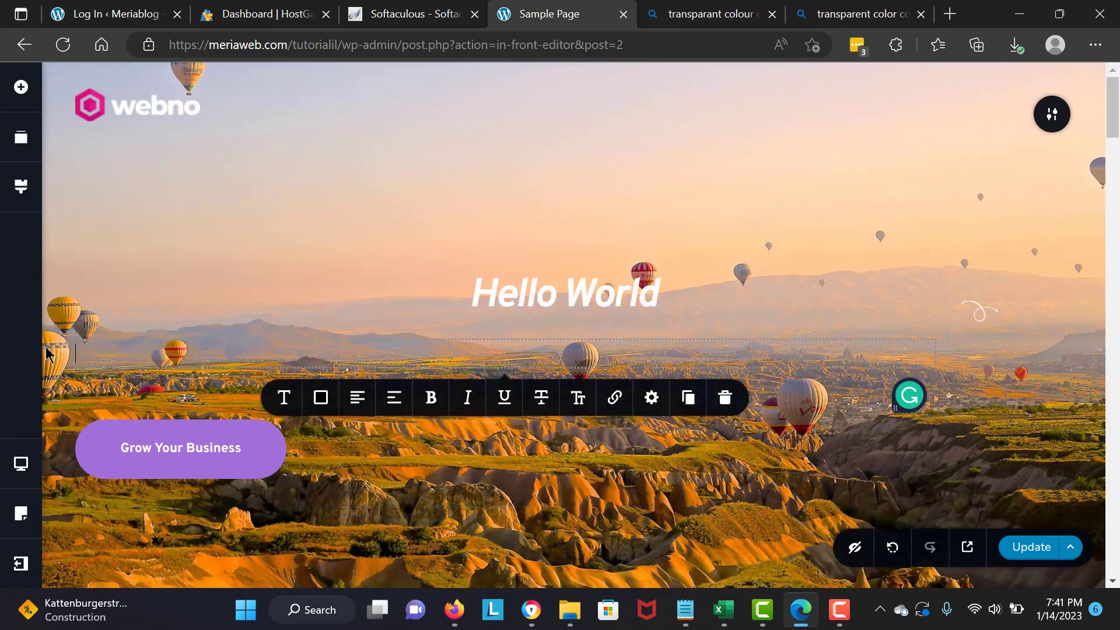
- Centre the "Grow Your Business" button within its column
{"action": "left_click_drag", "start_coordinate": [163, 446], "coordinate": [539, 388]}
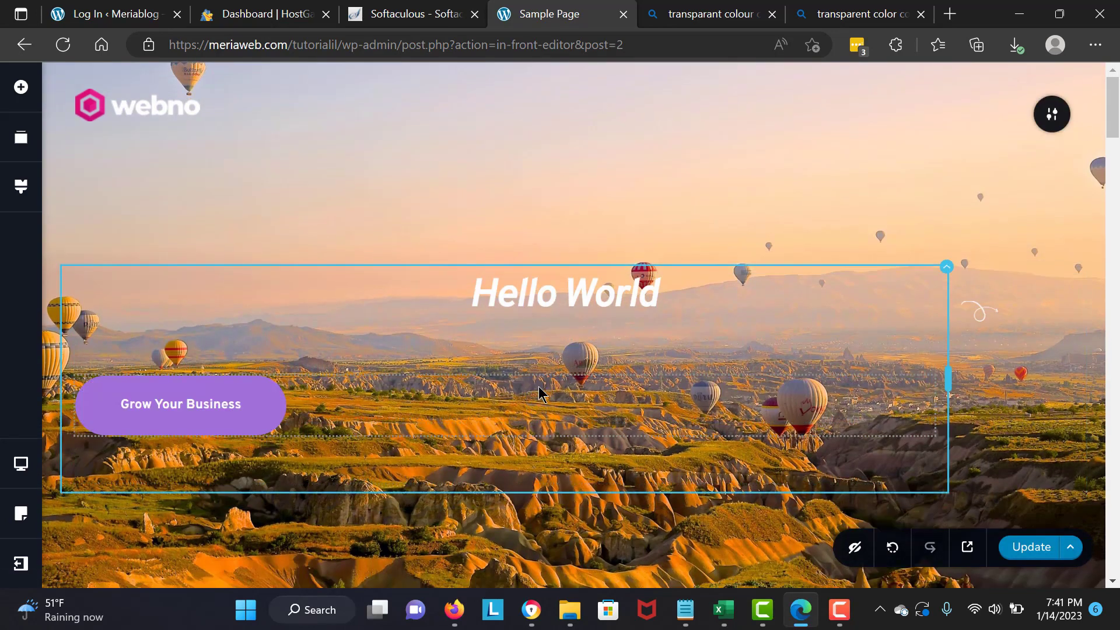
{"action": "left_click", "coordinate": [231, 388]}
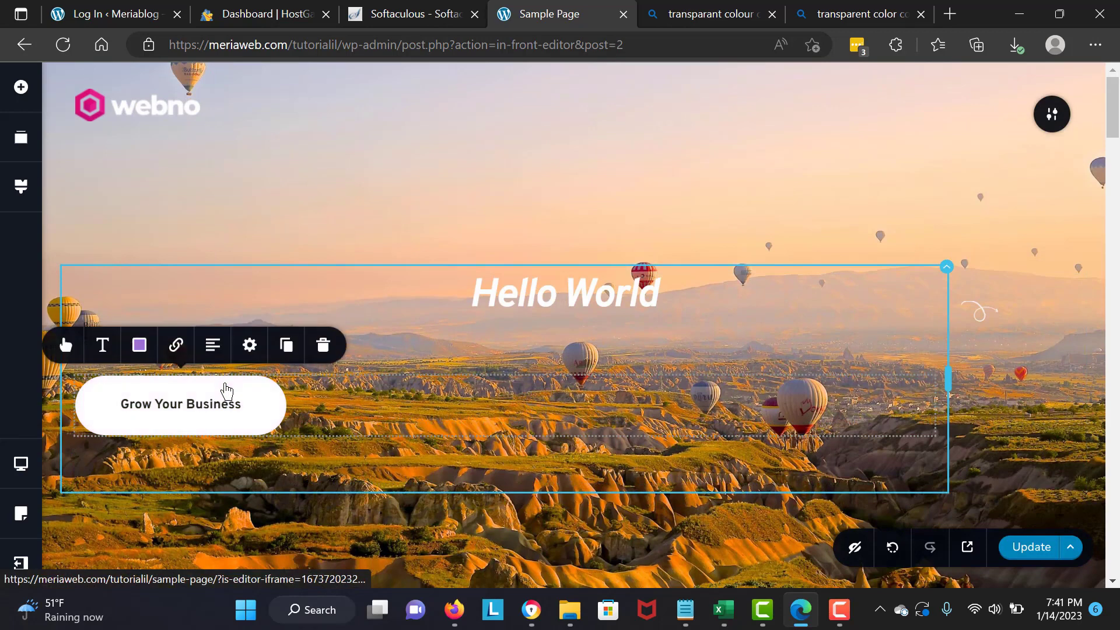
{"action": "left_click", "coordinate": [225, 346]}
{"action": "left_click", "coordinate": [227, 348]}
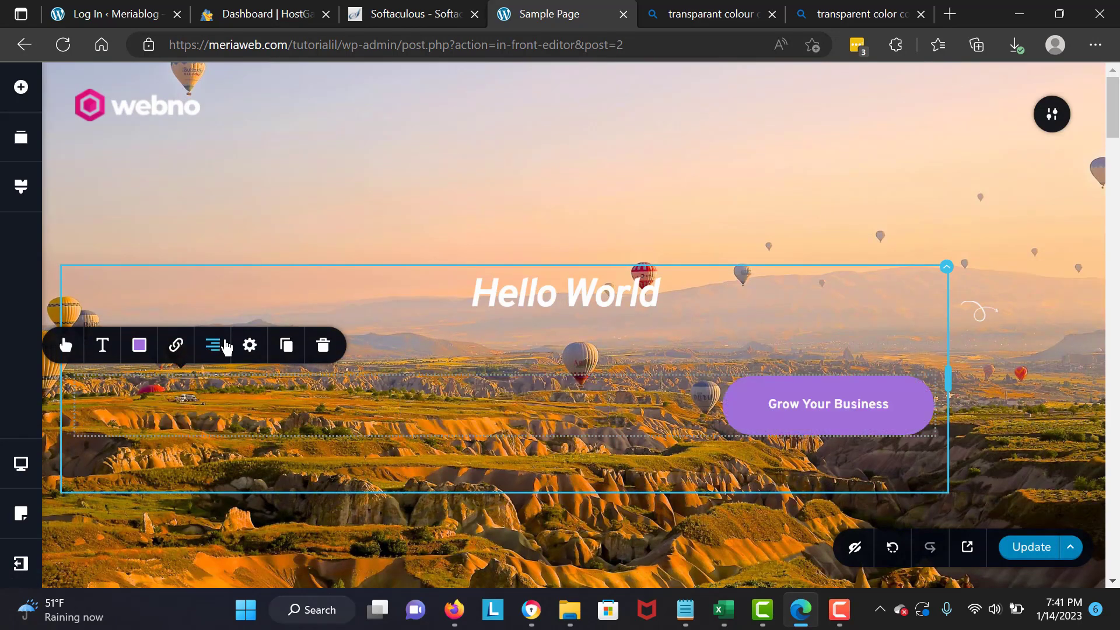
{"action": "left_click", "coordinate": [227, 348]}
{"action": "left_click", "coordinate": [226, 348]}
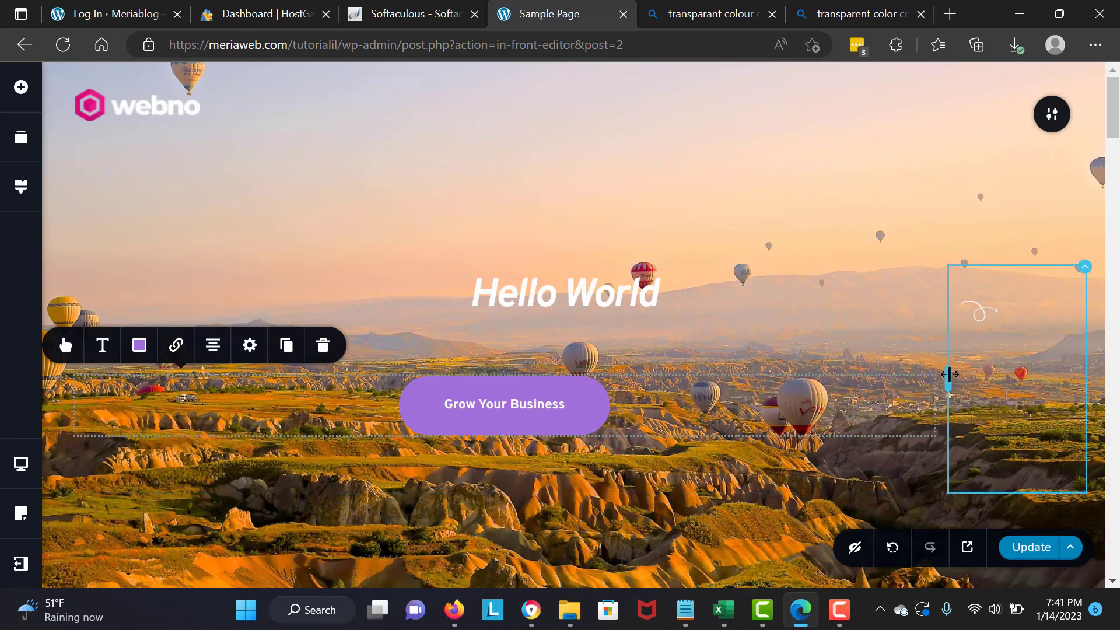
- Try to widen the heading's column to 94.9% and clear the heading text, and undo these changes
{"action": "left_click_drag", "start_coordinate": [950, 373], "coordinate": [945, 374]}
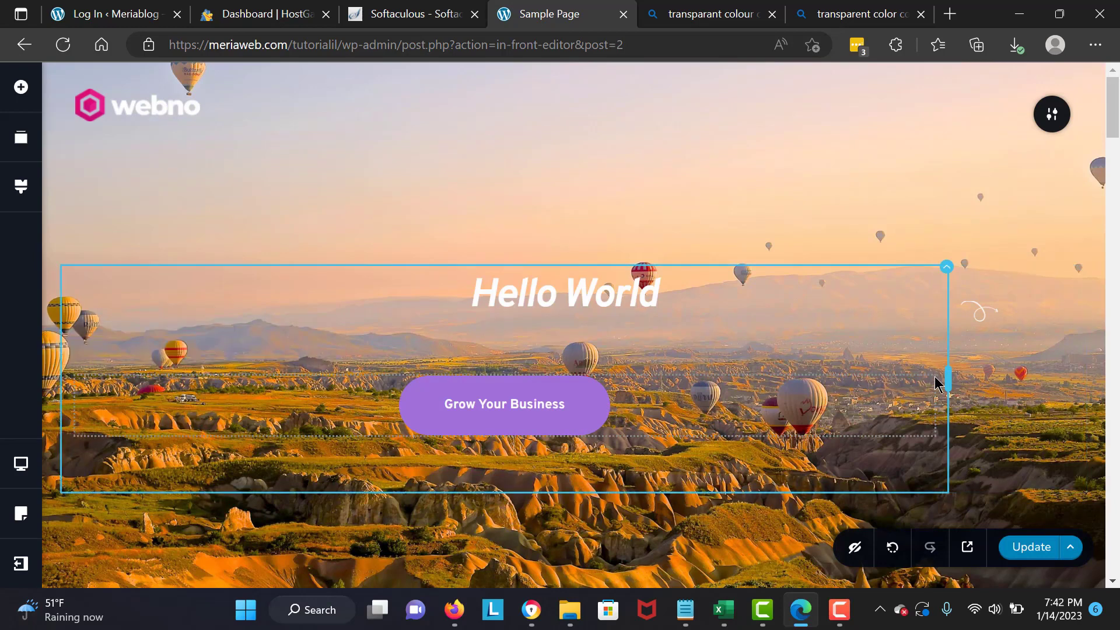
{"action": "left_click_drag", "start_coordinate": [940, 378], "coordinate": [1048, 407]}
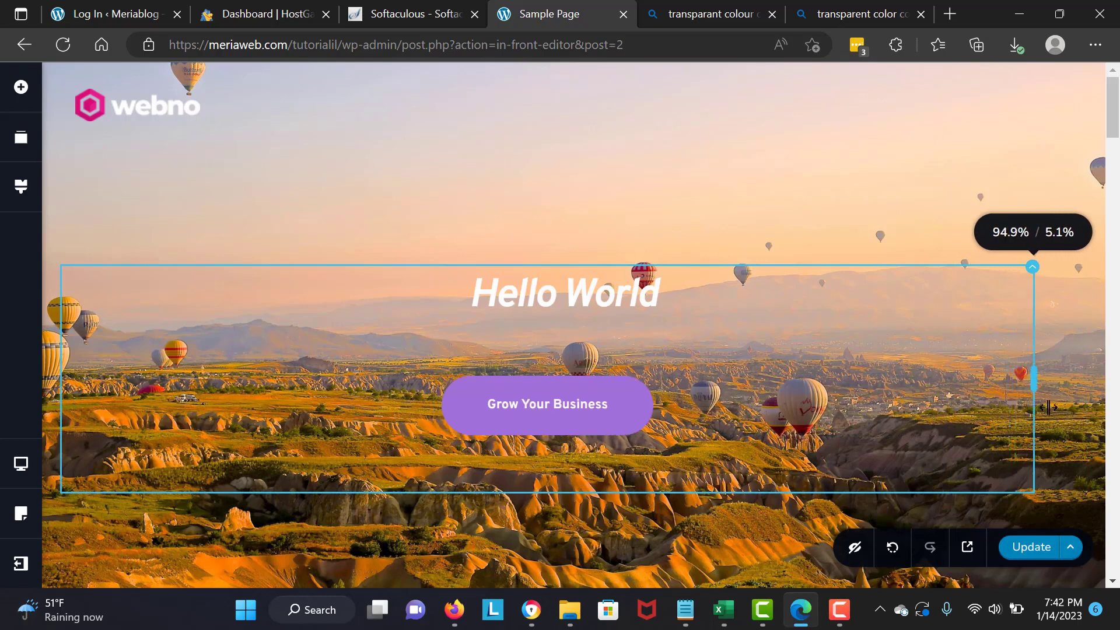
{"action": "left_click", "coordinate": [655, 294]}
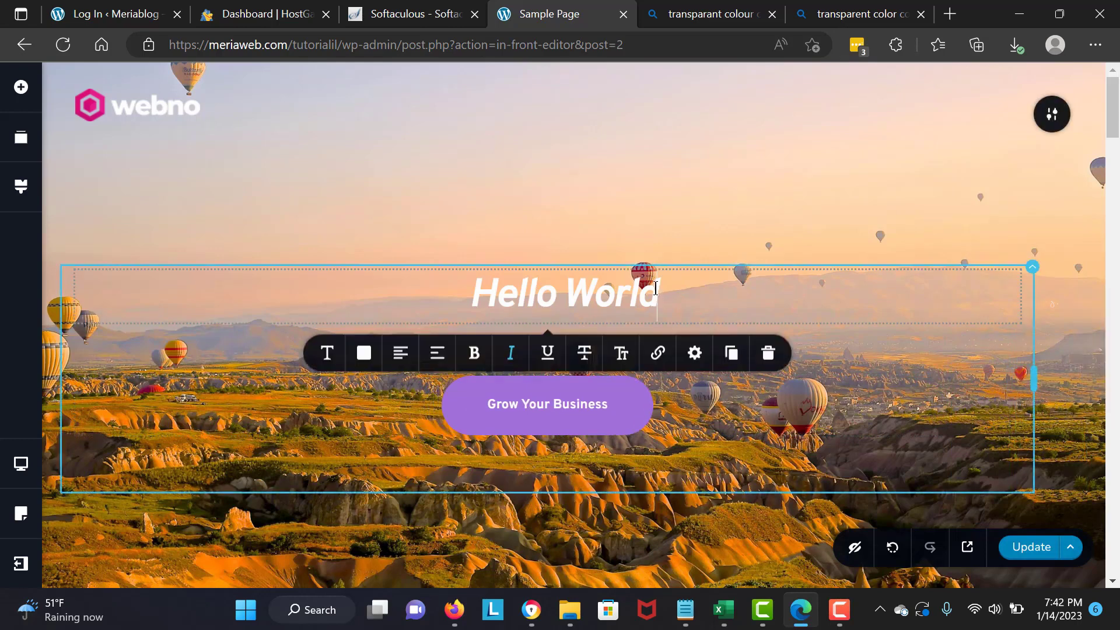
{"action": "triple_click", "coordinate": [655, 290]}
{"action": "key", "text": "BackSpace"}
{"action": "key", "text": "ctrl+z"}
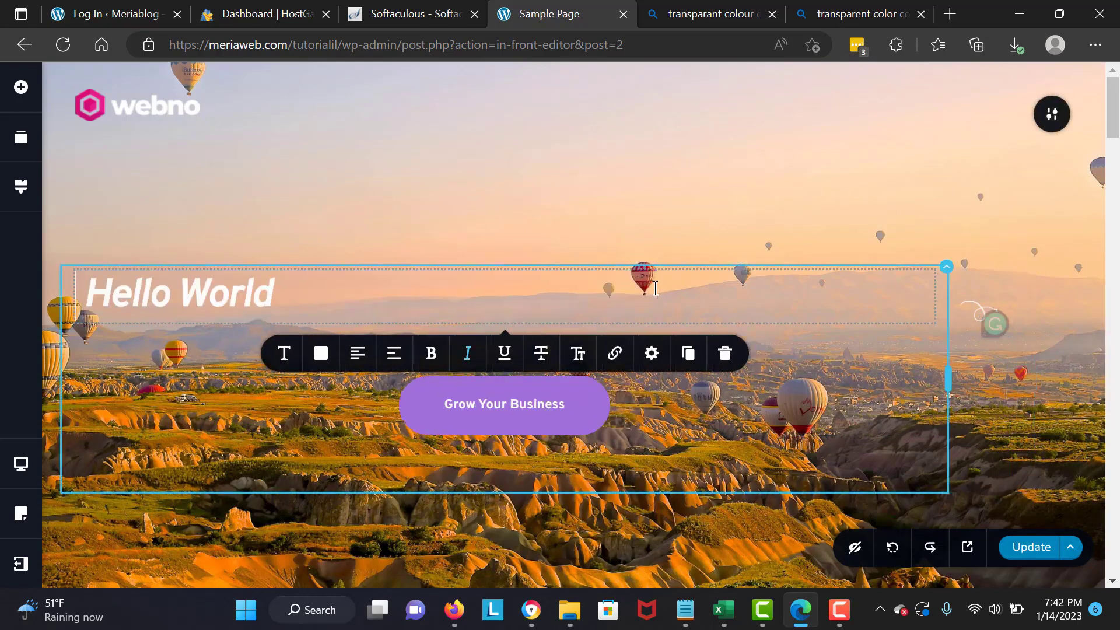
- Centre-align the hero heading and change its text to "Welcome to my Landscape"
{"action": "double_click", "coordinate": [85, 308]}
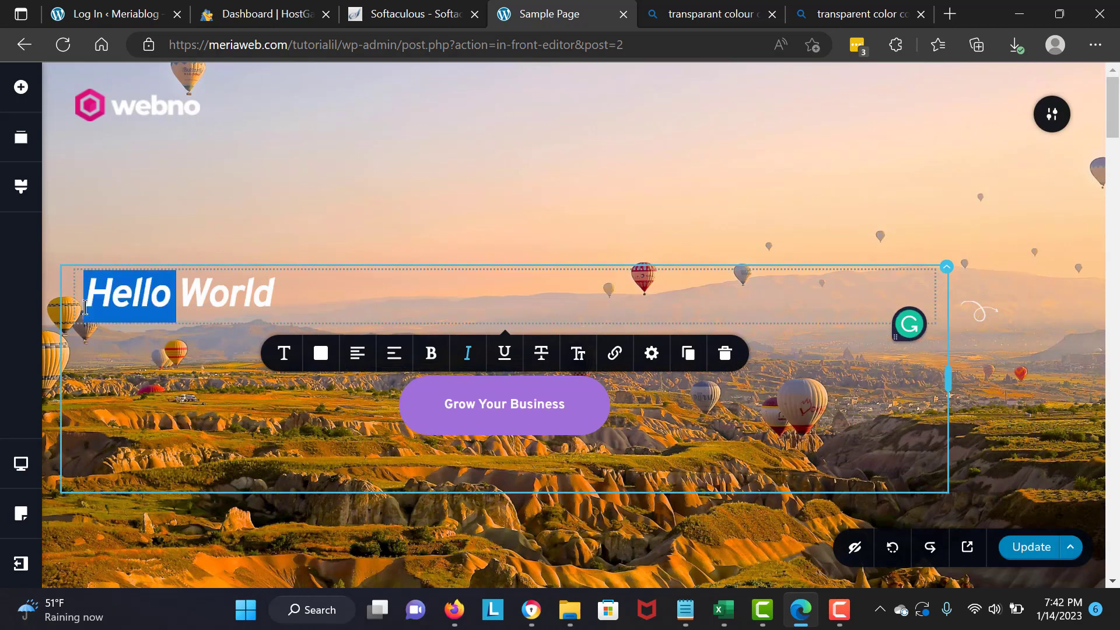
{"action": "left_click", "coordinate": [354, 357]}
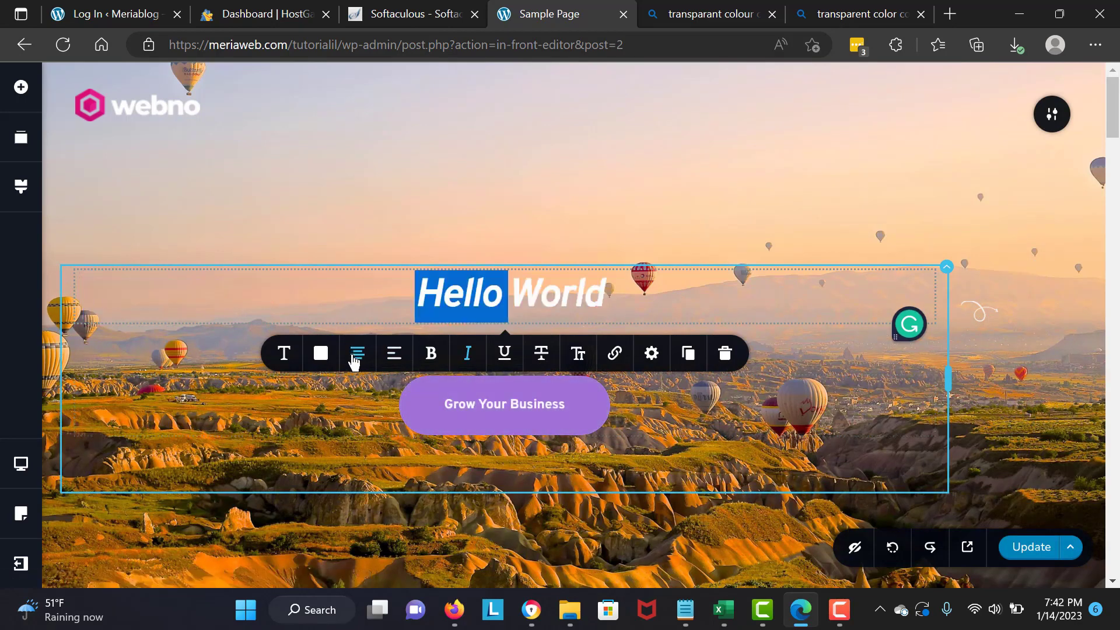
{"action": "type", "text": "Welcome to "}
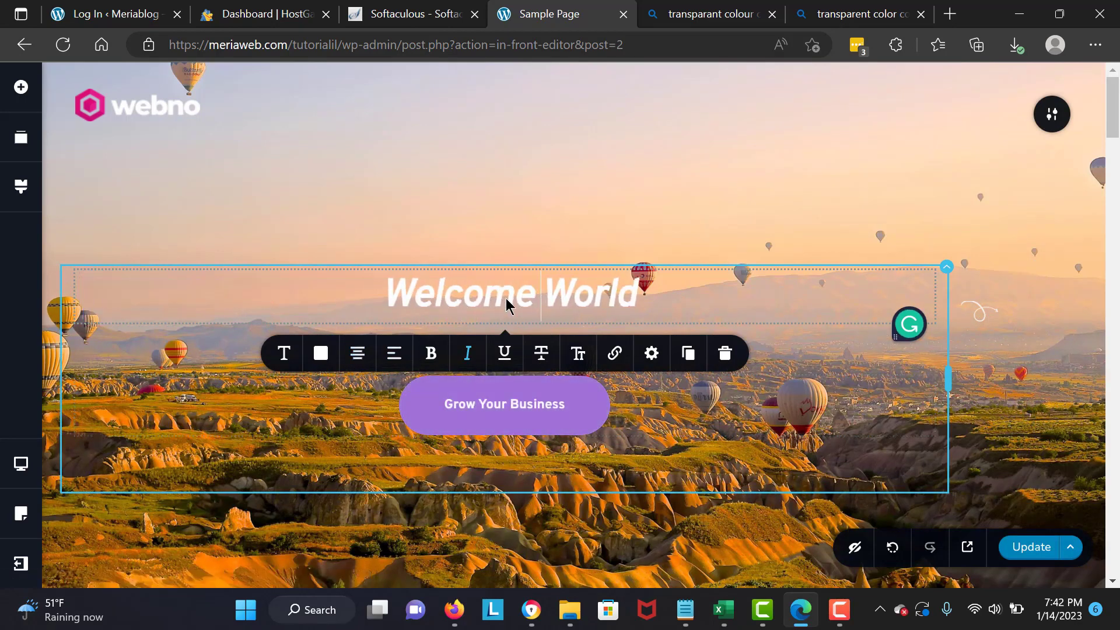
{"action": "type", "text": "my landscape"}
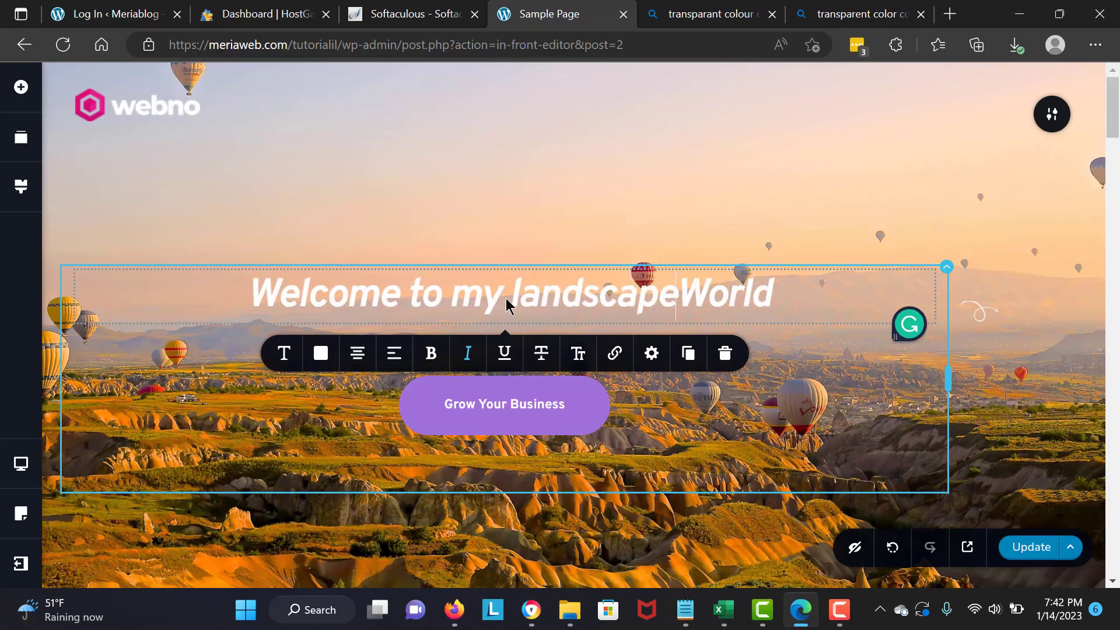
{"action": "key", "text": "End"}
{"action": "key", "text": "BackSpace"}
{"action": "key", "text": "BackSpace"}
{"action": "key", "text": "BackSpace"}
{"action": "key", "text": "BackSpace"}
{"action": "key", "text": "BackSpace"}
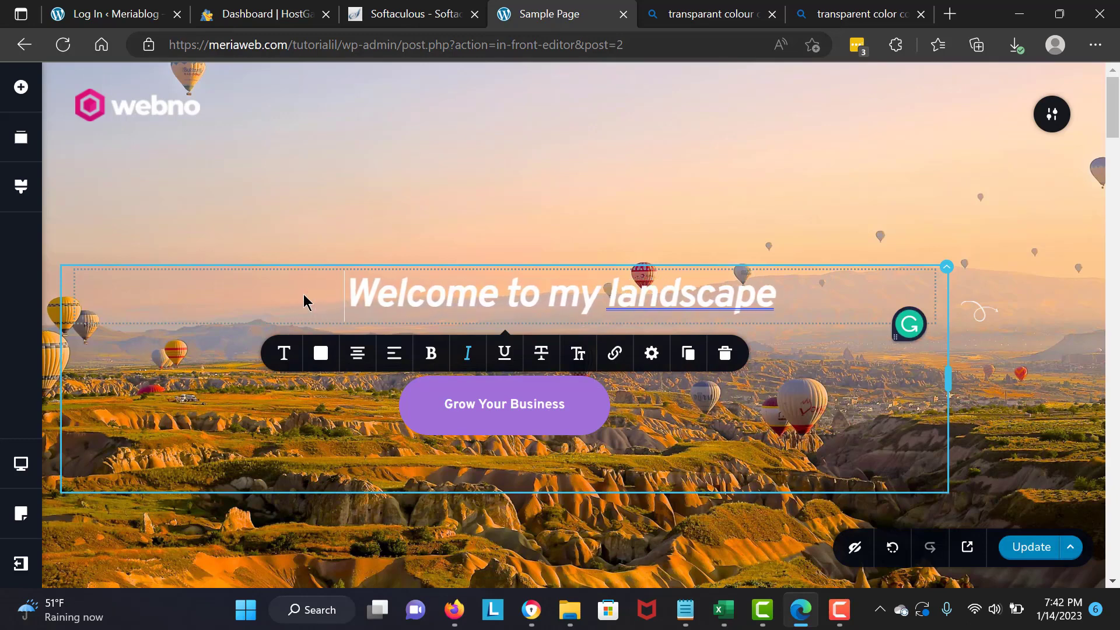
{"action": "left_click", "coordinate": [624, 296]}
{"action": "key", "text": "BackSpace"}
{"action": "type", "text": "L"}
- Delete the "Grow Your Business" button and the pink countdown section below the hero
{"action": "left_click", "coordinate": [553, 383]}
{"action": "key", "text": "Delete"}
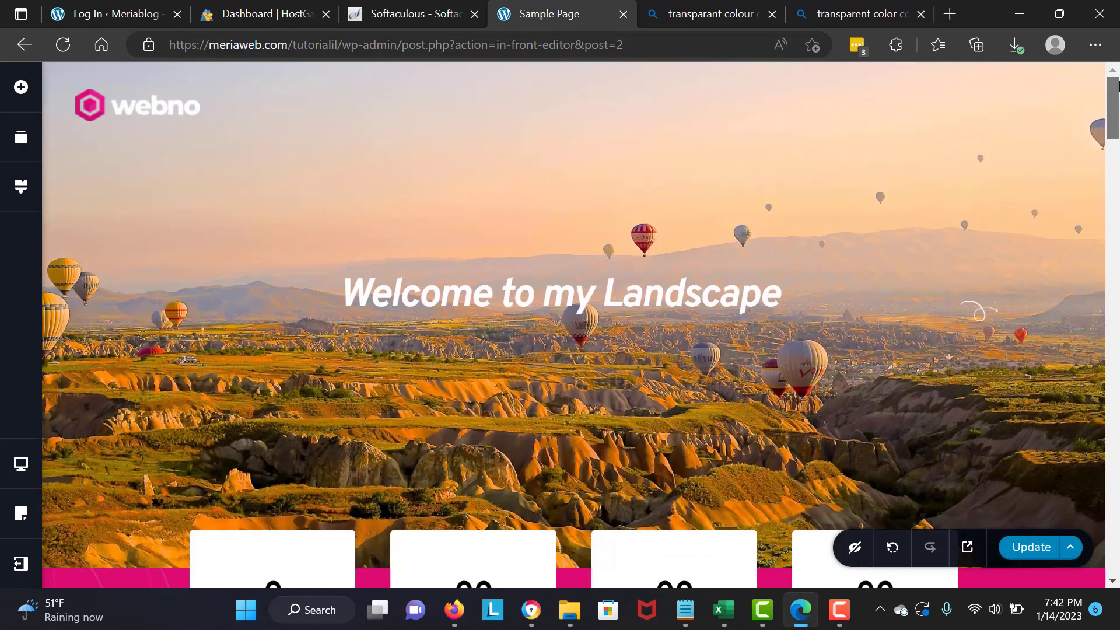
{"action": "scroll", "coordinate": [1116, 84], "scroll_direction": "down", "scroll_amount": 8}
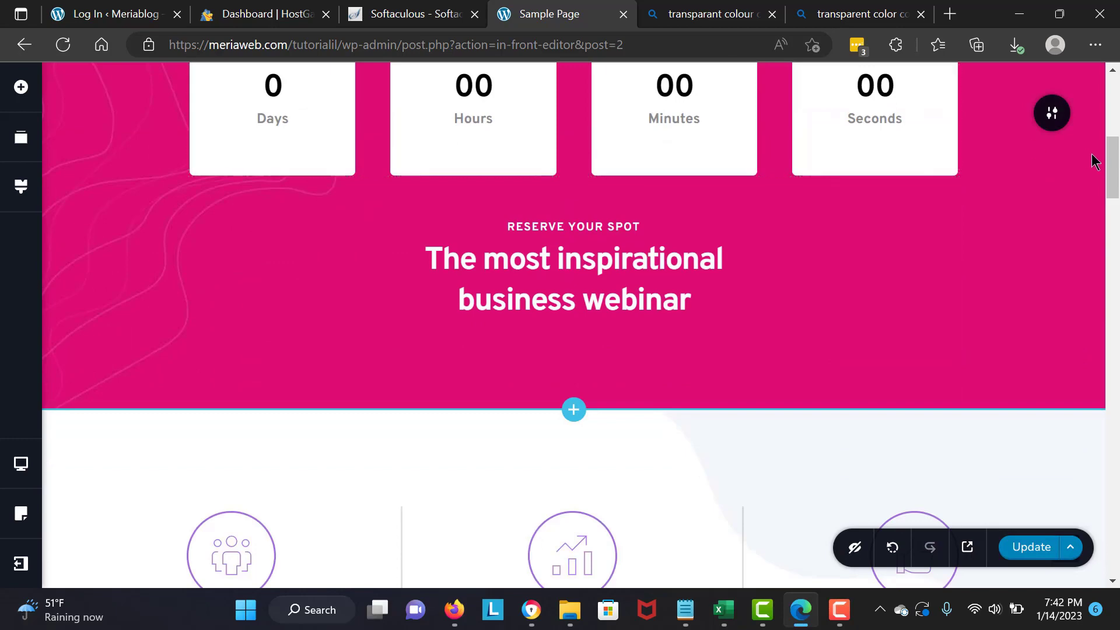
{"action": "scroll", "coordinate": [1115, 153], "scroll_direction": "up", "scroll_amount": 3}
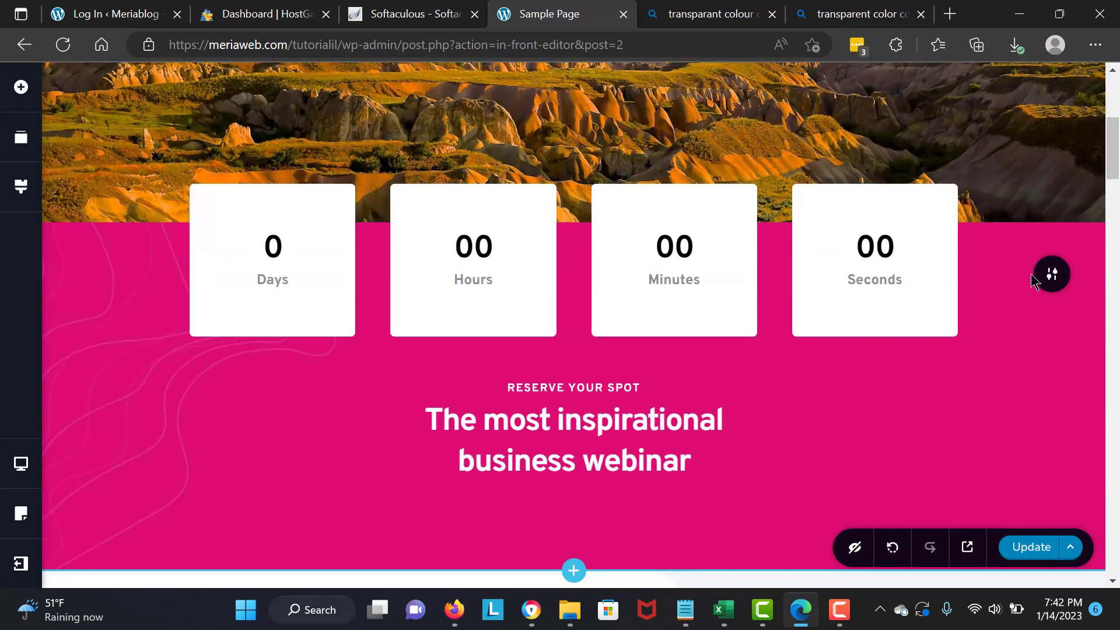
{"action": "key", "text": "Delete"}
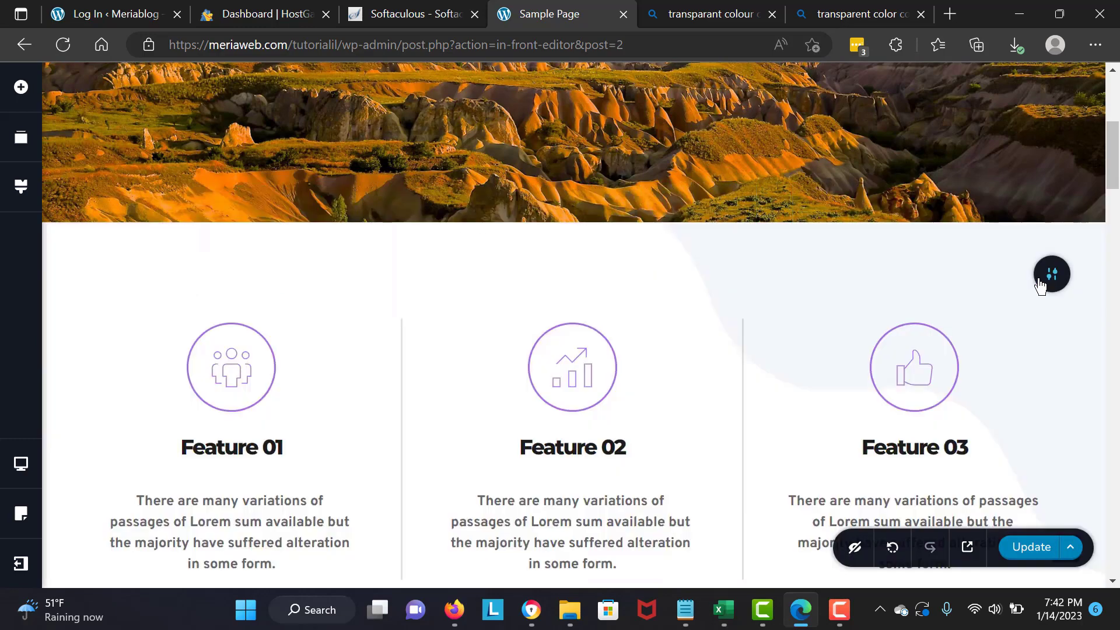
- Remove the "More Features" block with the meeting photo from the page's block list
{"action": "left_click_drag", "start_coordinate": [1114, 186], "coordinate": [1102, 249]}
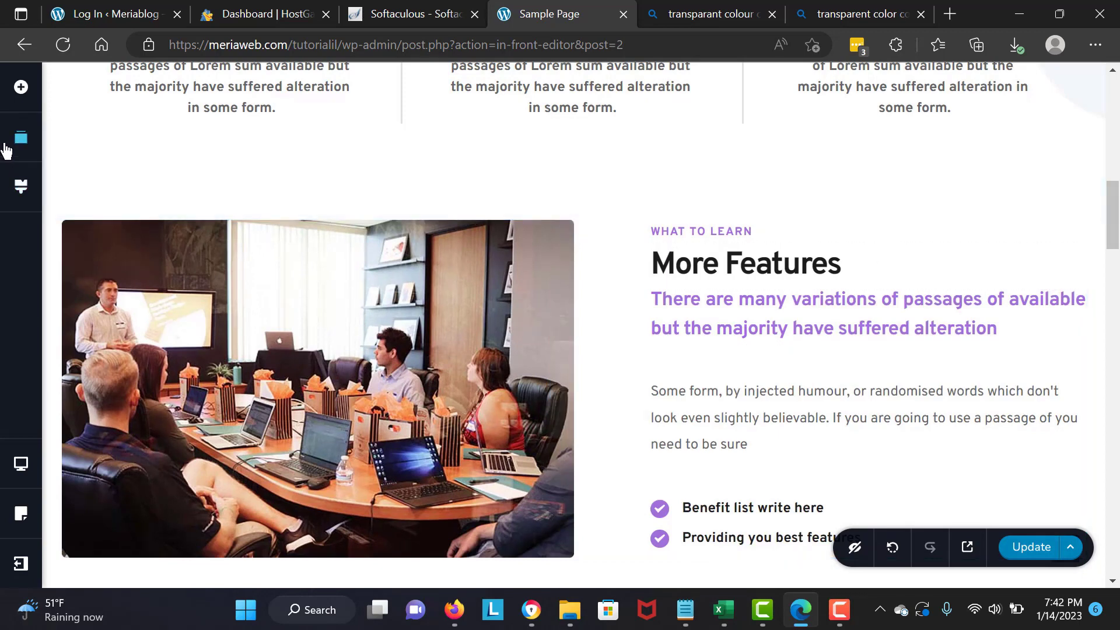
{"action": "left_click", "coordinate": [6, 150]}
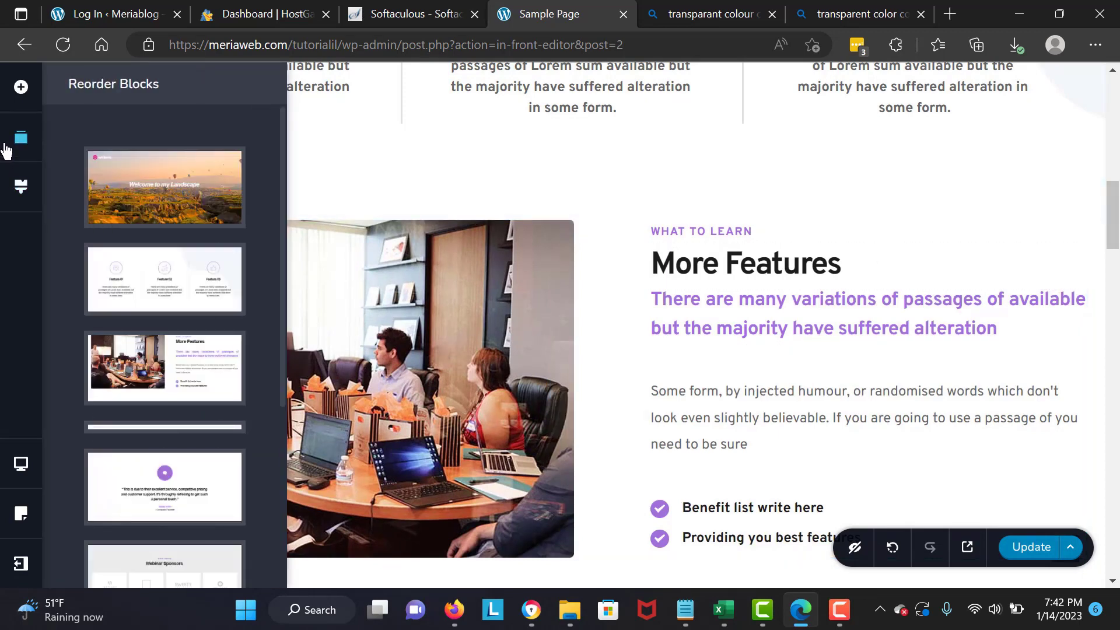
{"action": "left_click", "coordinate": [266, 372]}
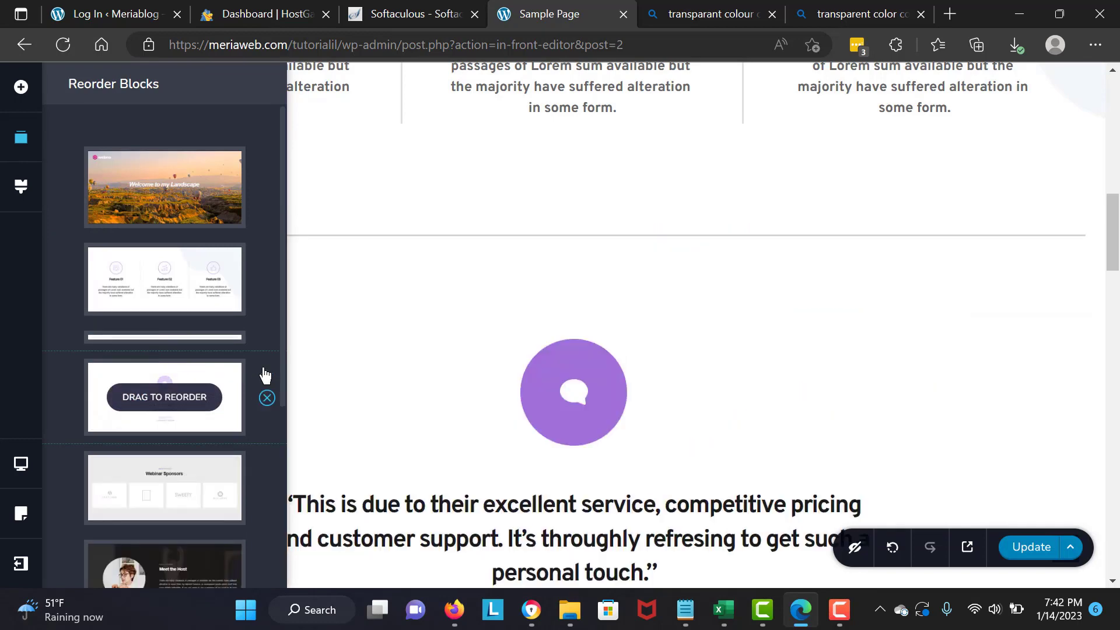
- Move the Webinar Sponsors block directly below the three-feature block in the page's block list
{"action": "mouse_move", "coordinate": [187, 568]}
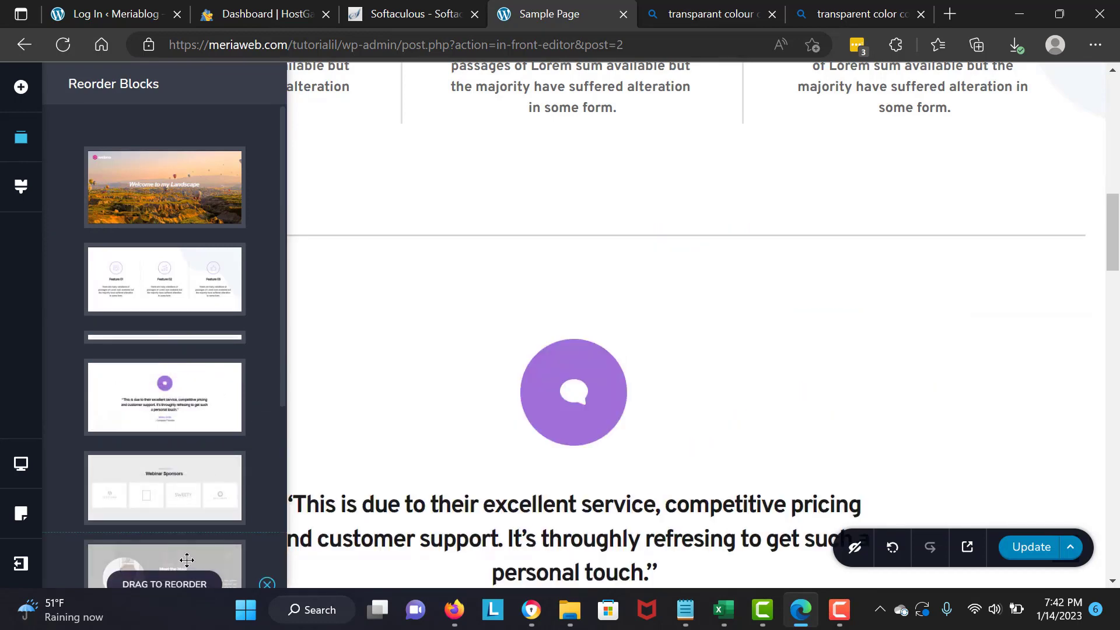
{"action": "mouse_move", "coordinate": [200, 389]}
{"action": "mouse_move", "coordinate": [181, 465]}
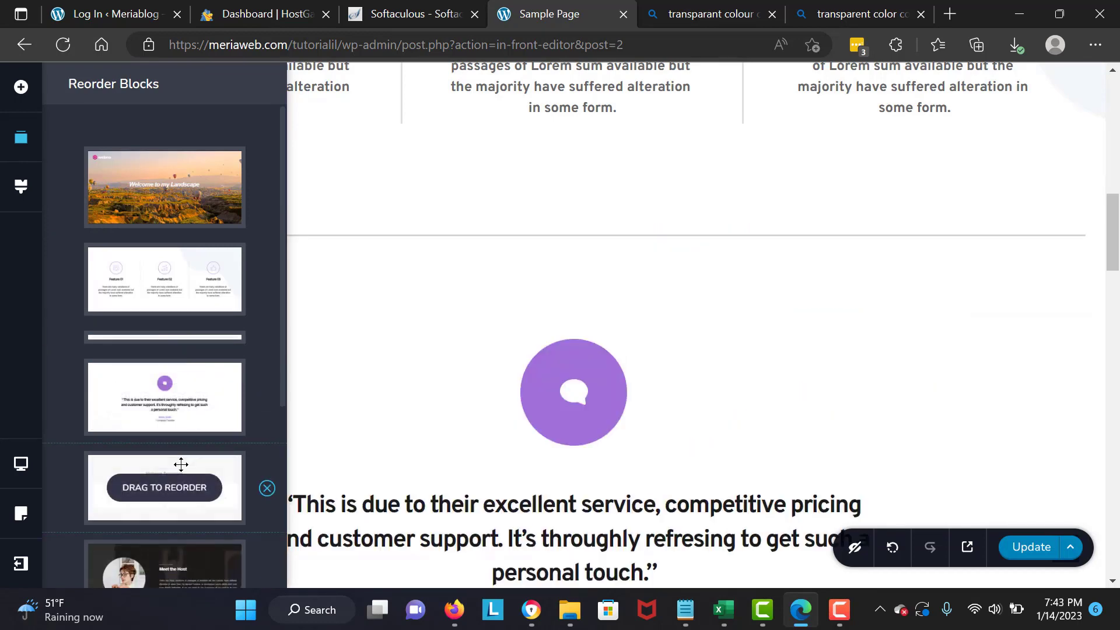
{"action": "left_click_drag", "start_coordinate": [181, 465], "coordinate": [178, 349]}
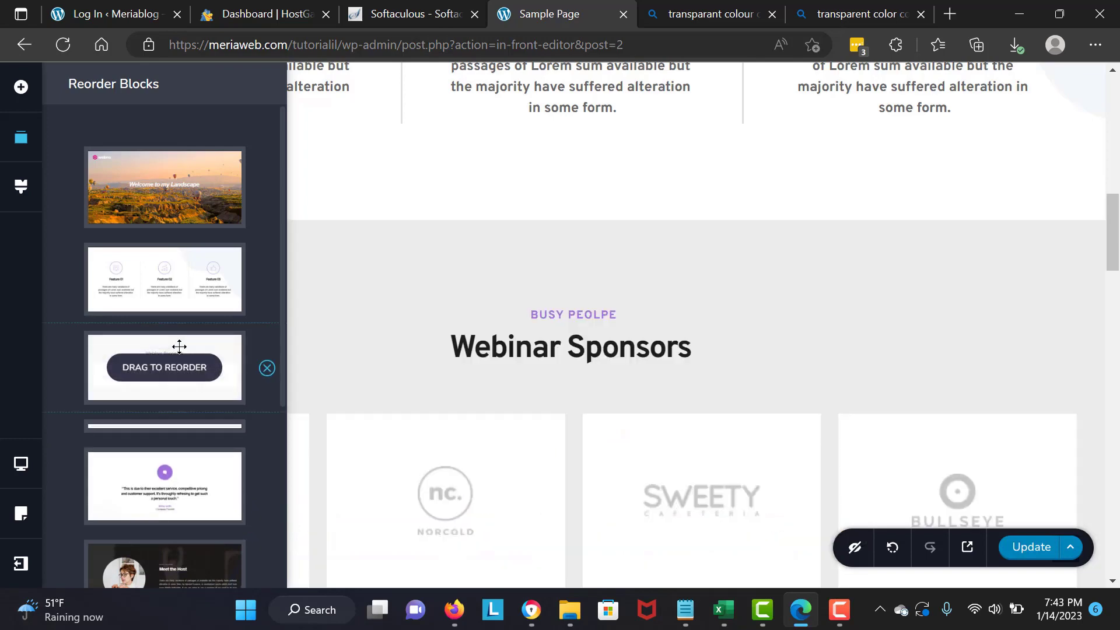
- Remove the Meet the Host, Reserve Your Spot and testimonial quote blocks from the page's block list
{"action": "scroll", "coordinate": [282, 450], "scroll_direction": "down", "scroll_amount": 4}
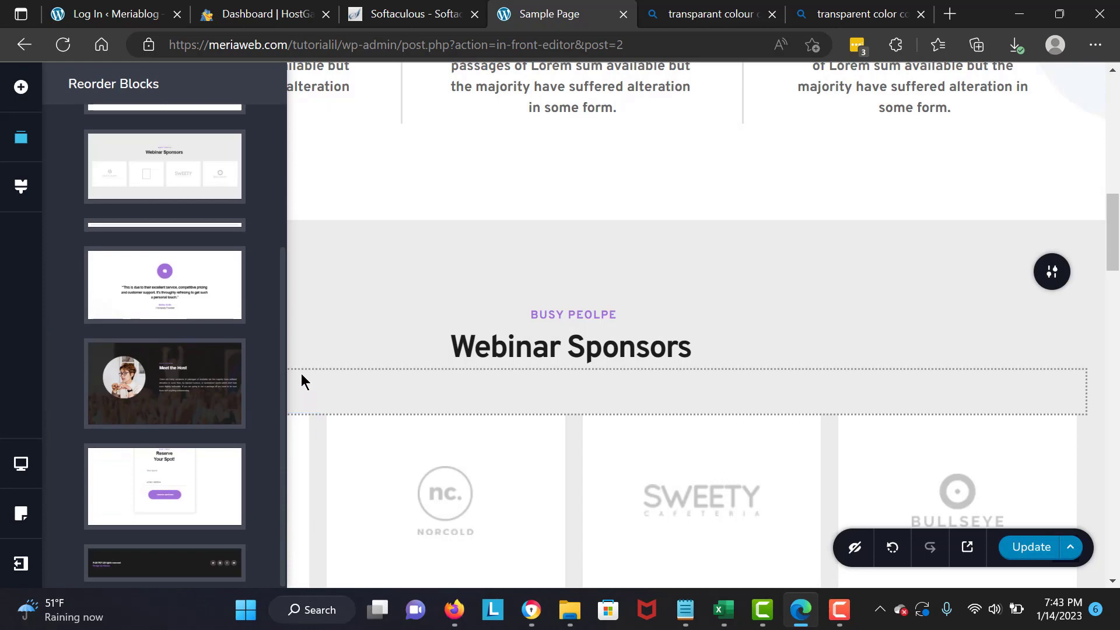
{"action": "scroll", "coordinate": [280, 392], "scroll_direction": "up", "scroll_amount": 3}
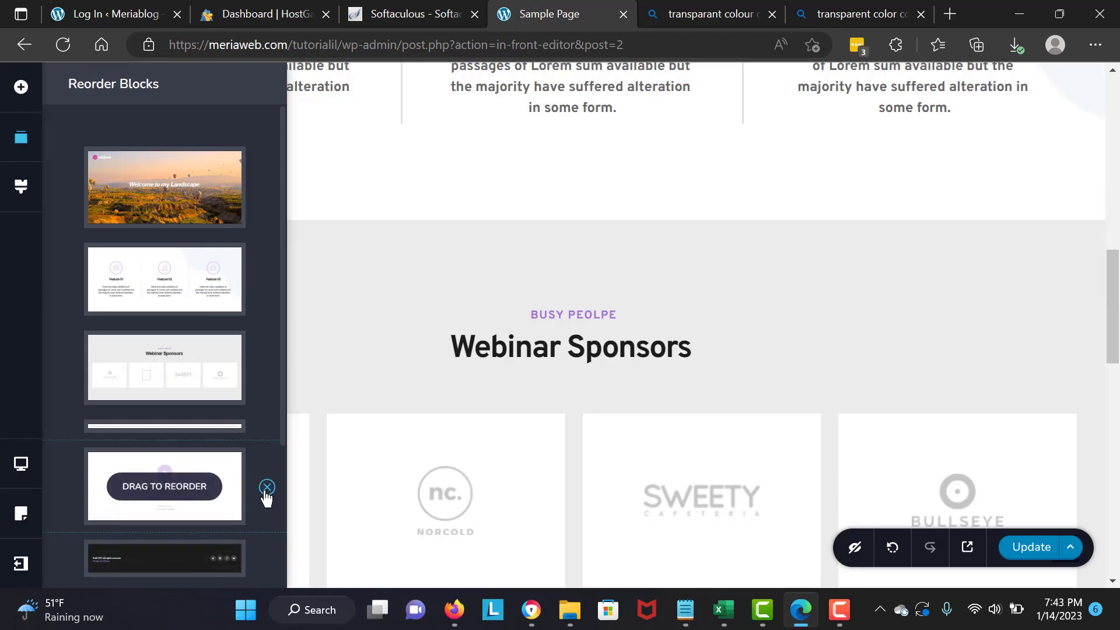
{"action": "left_click", "coordinate": [266, 488]}
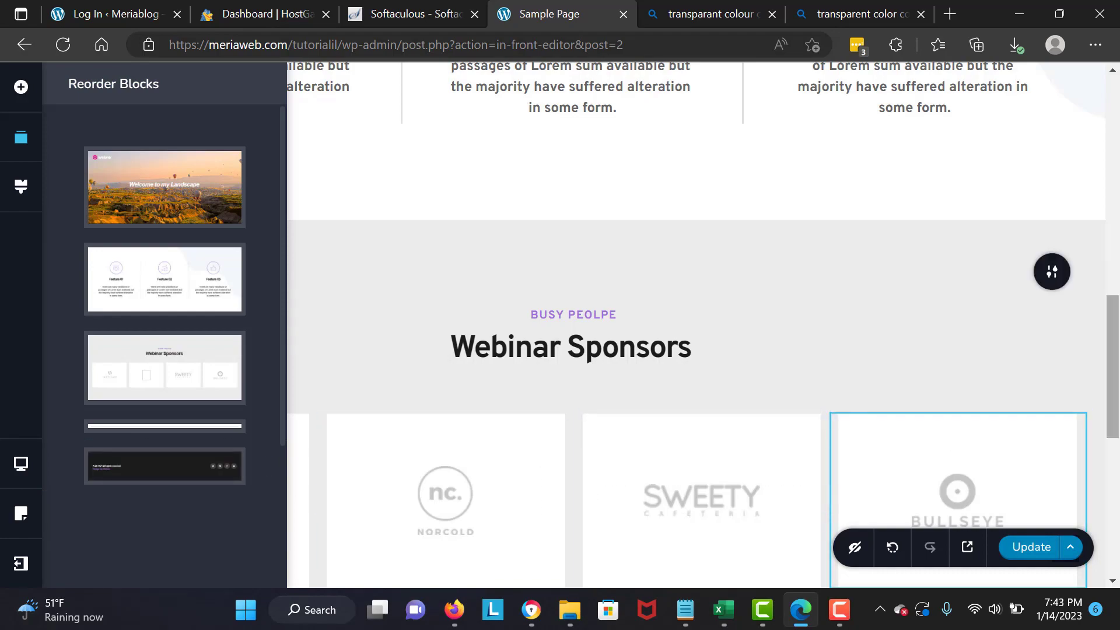
{"action": "key", "text": "Escape"}
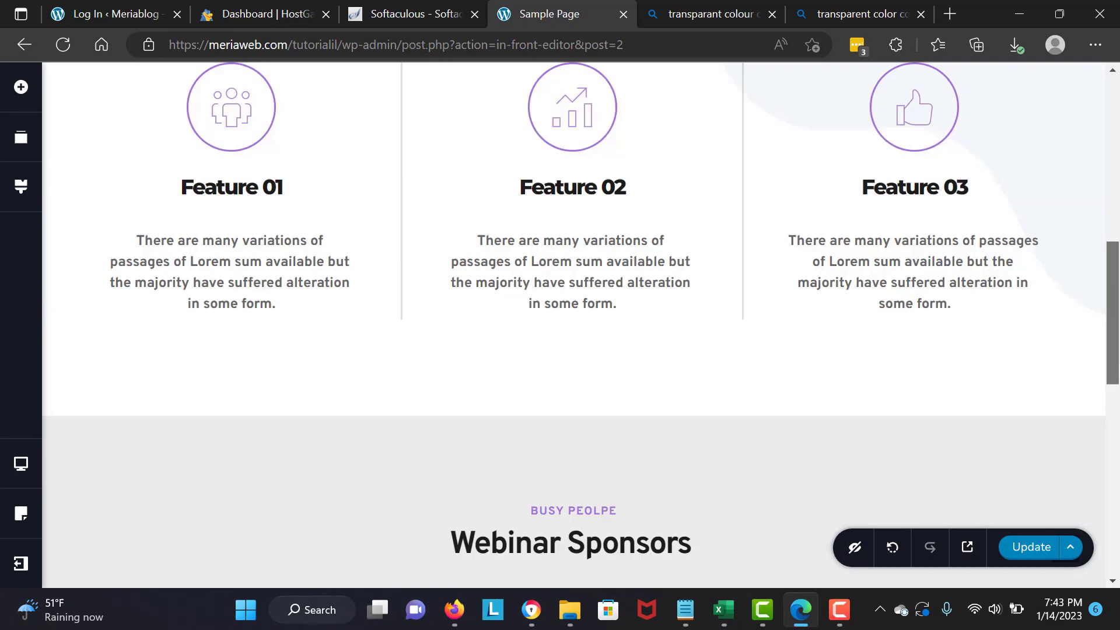
{"action": "left_click_drag", "start_coordinate": [1118, 299], "coordinate": [1119, 433]}
{"action": "mouse_move", "coordinate": [617, 355]}
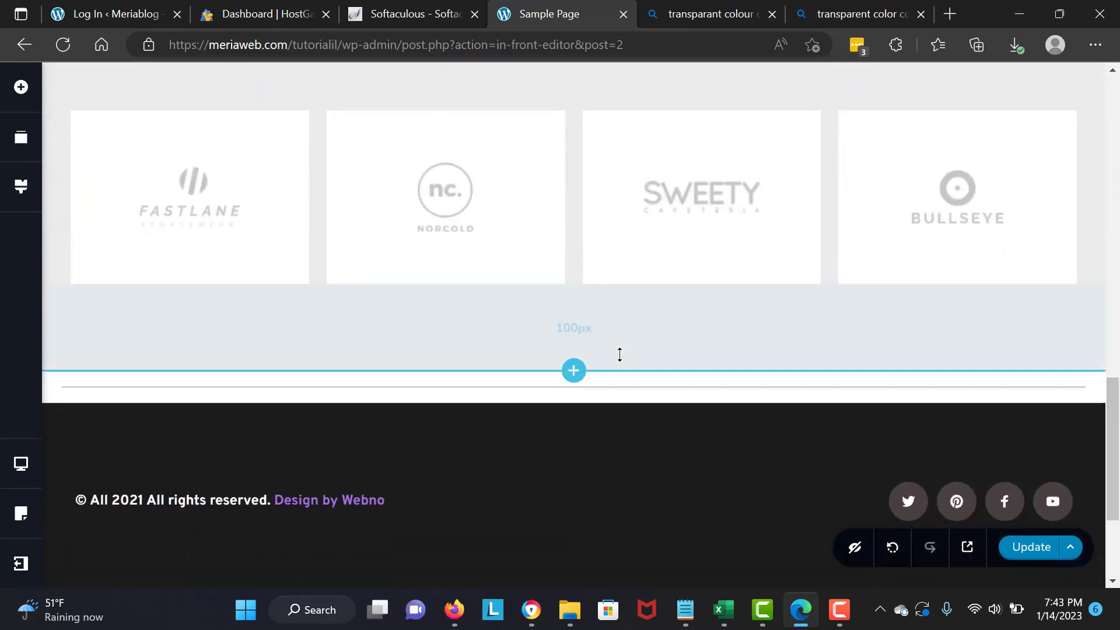
{"action": "left_click", "coordinate": [574, 371]}
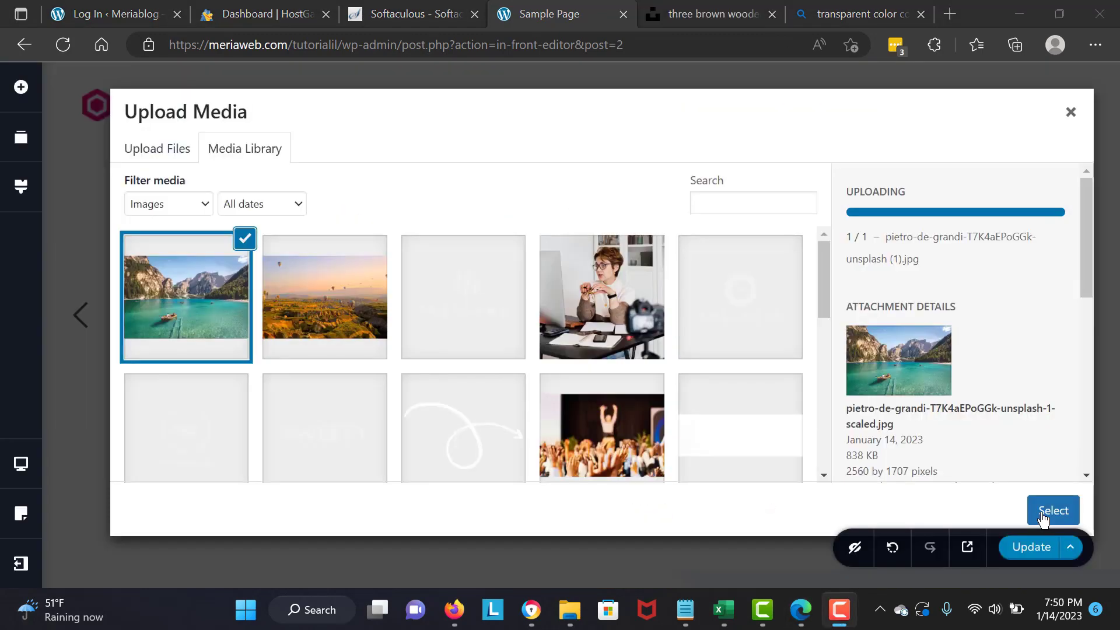
- Set the turquoise lake and mountains photo from the media library as the background image of the hero slide
{"action": "left_click", "coordinate": [1045, 515]}
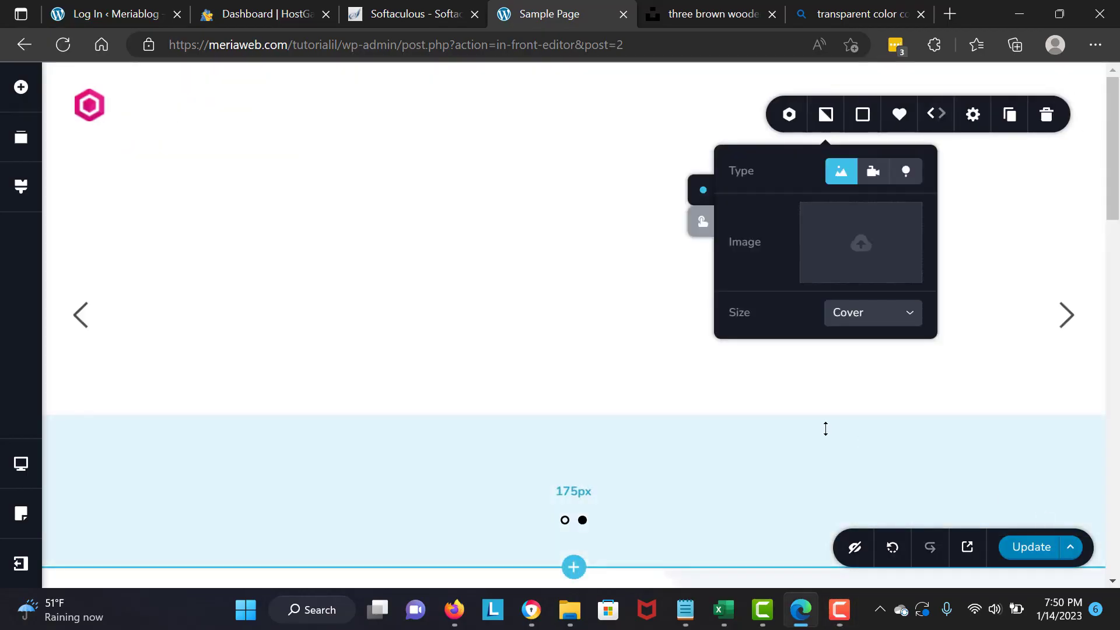
{"action": "left_click", "coordinate": [827, 280]}
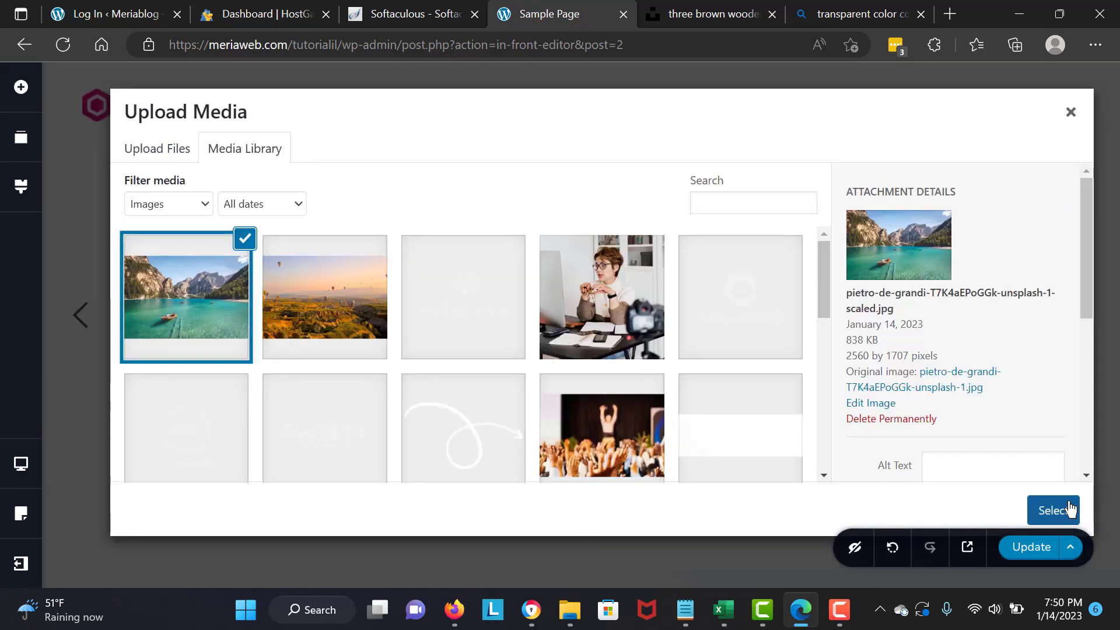
{"action": "left_click", "coordinate": [1060, 509]}
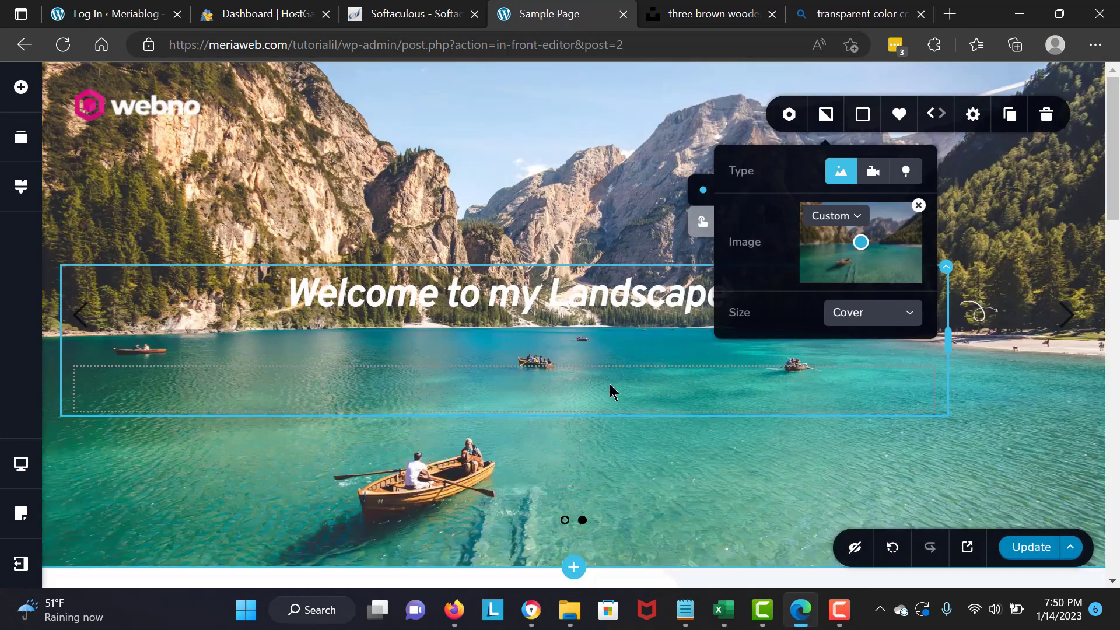
{"action": "left_click", "coordinate": [861, 446]}
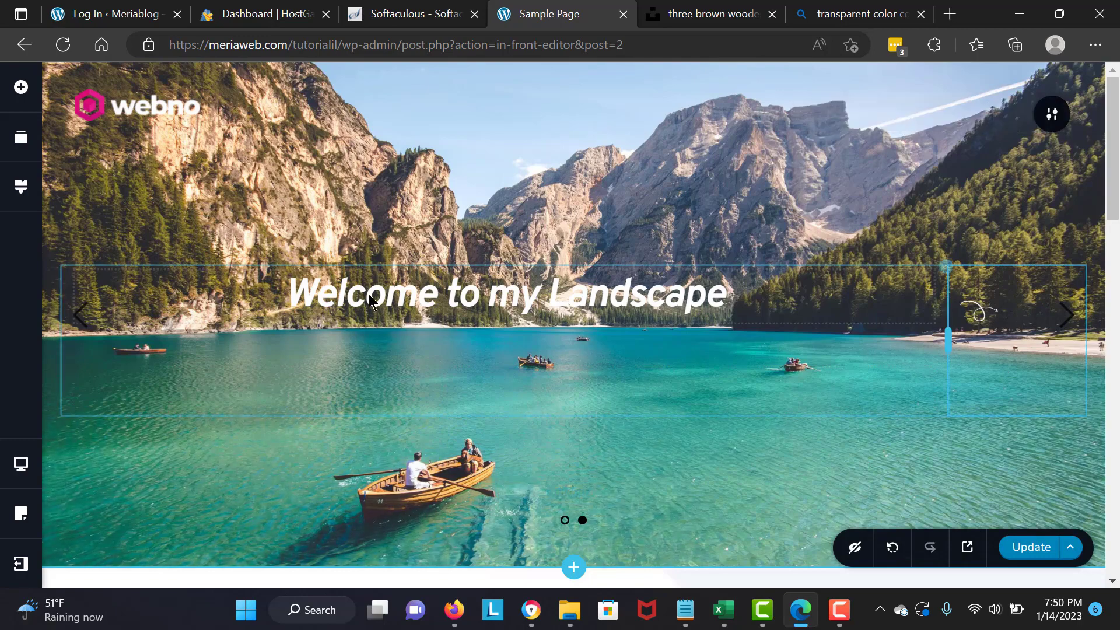
- Shift the "Welcome to my Landscape" heading toward the centre of the slide with leading spaces and update the page
{"action": "left_click", "coordinate": [286, 313]}
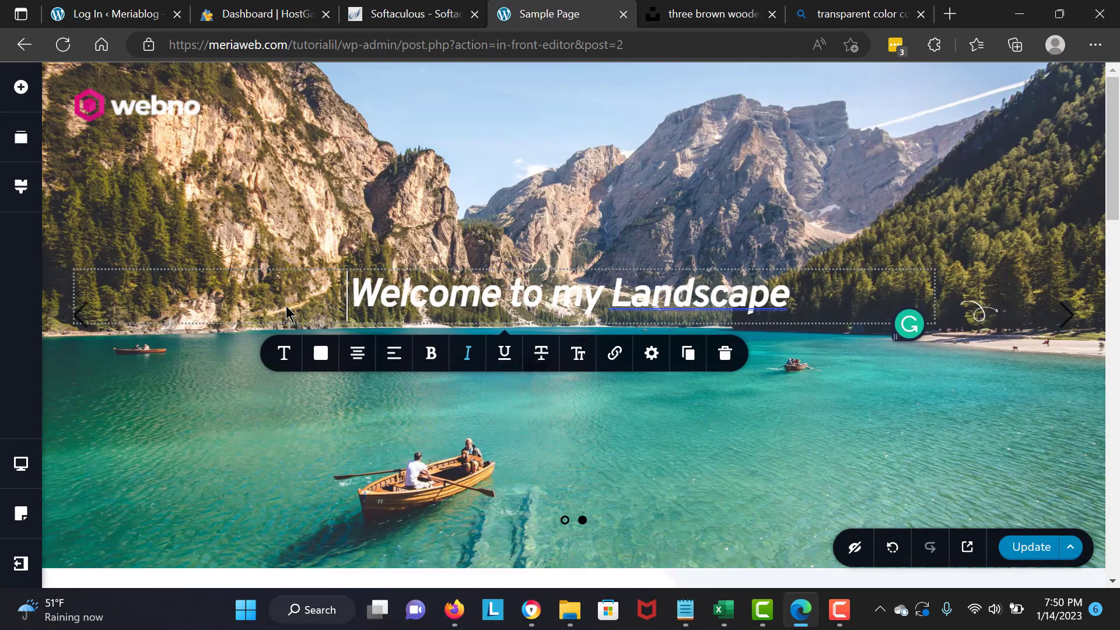
{"action": "left_click", "coordinate": [250, 382]}
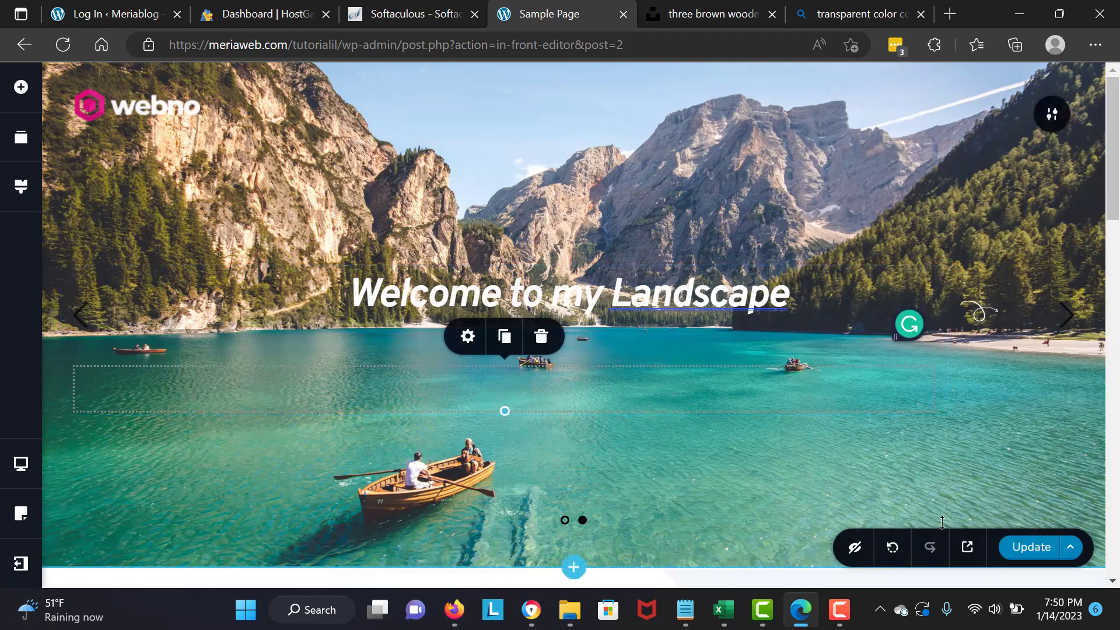
{"action": "left_click", "coordinate": [1037, 550]}
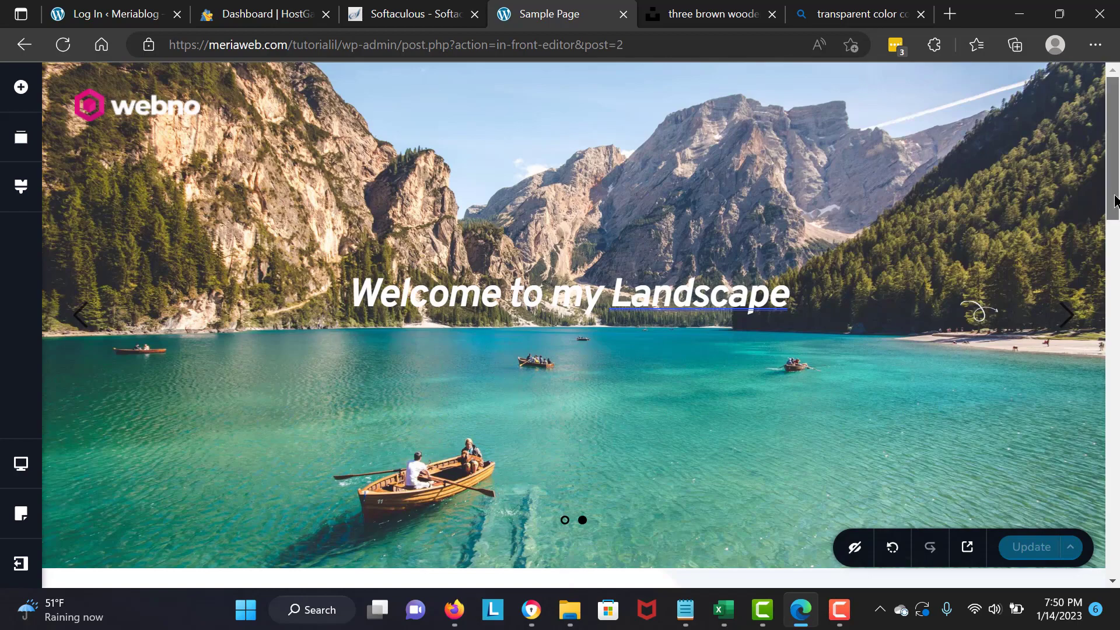
- Delete the Webinar Sponsors section and increase the footer's top padding to about 238 px
{"action": "left_click_drag", "start_coordinate": [1114, 201], "coordinate": [1118, 407]}
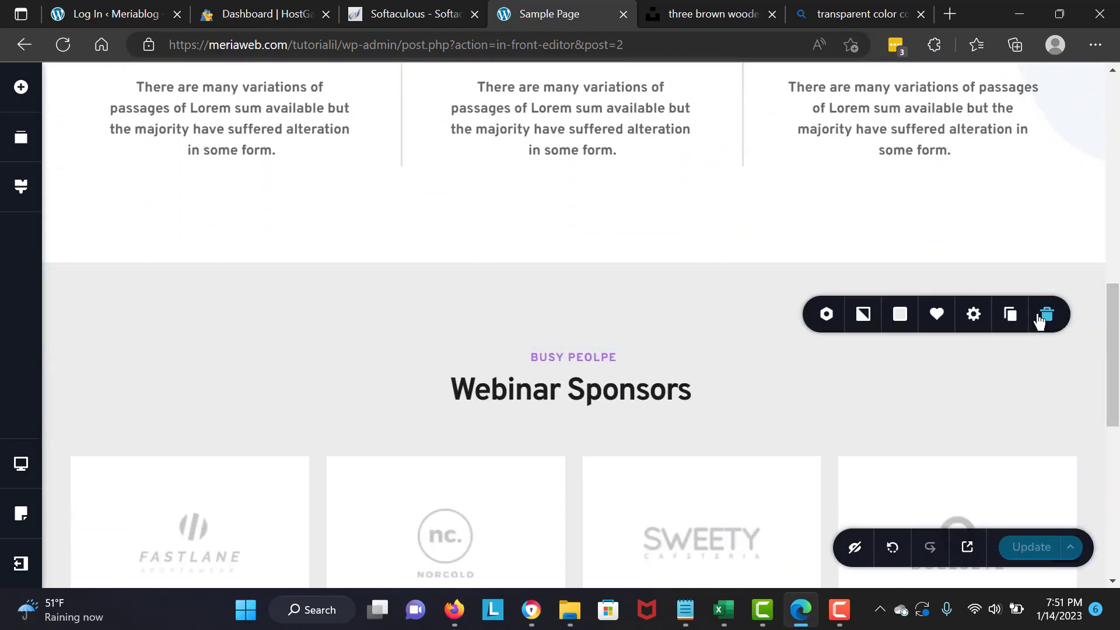
{"action": "left_click", "coordinate": [1037, 313]}
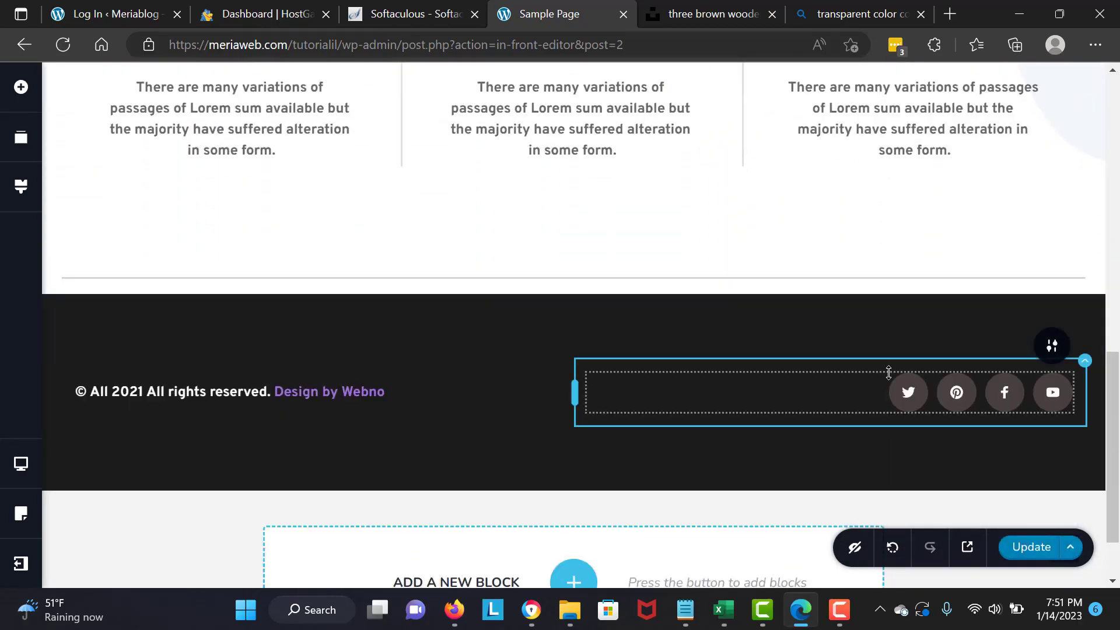
{"action": "left_click_drag", "start_coordinate": [717, 331], "coordinate": [730, 483]}
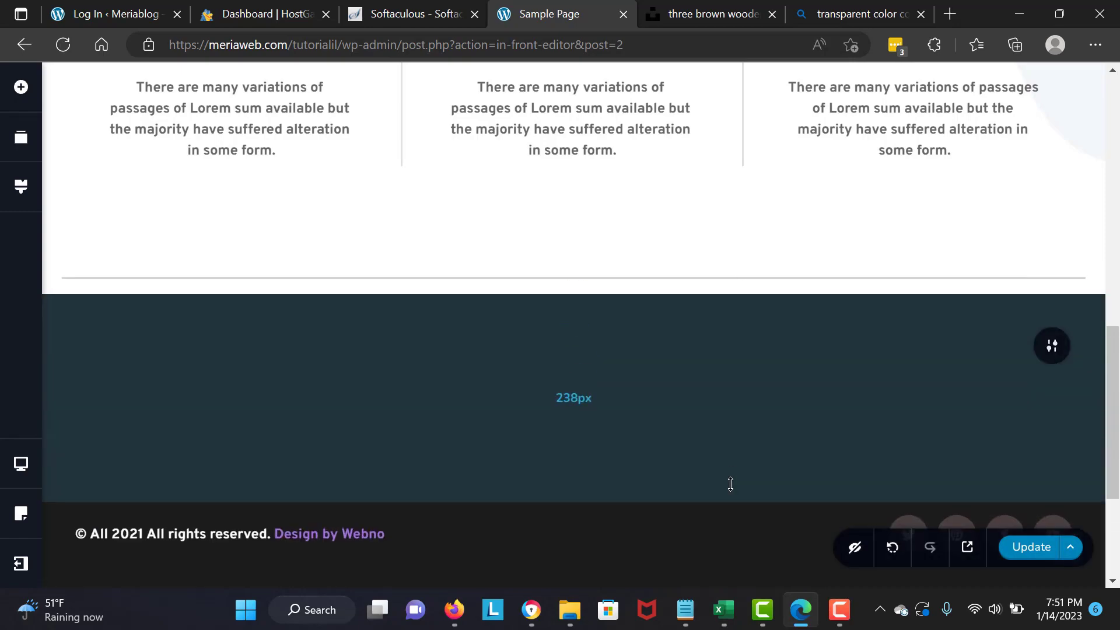
- Insert the "Morph impactful interfaces" three-image block from the Gallery category between the features section and the divider line
{"action": "scroll", "coordinate": [1011, 309], "scroll_direction": "up", "scroll_amount": 15}
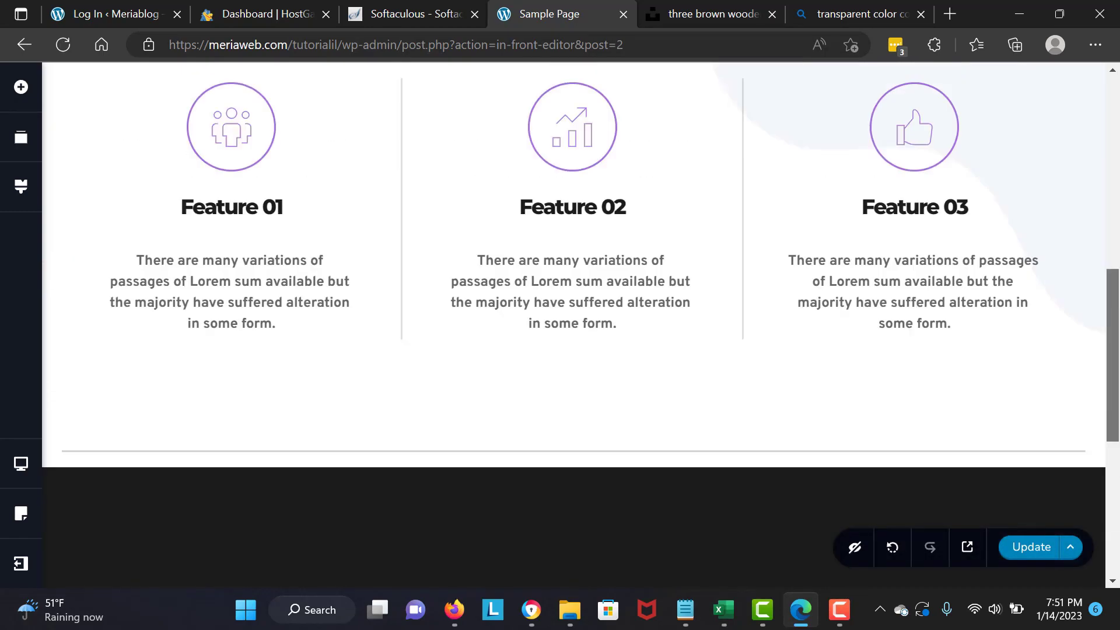
{"action": "scroll", "coordinate": [979, 313], "scroll_direction": "down", "scroll_amount": 15}
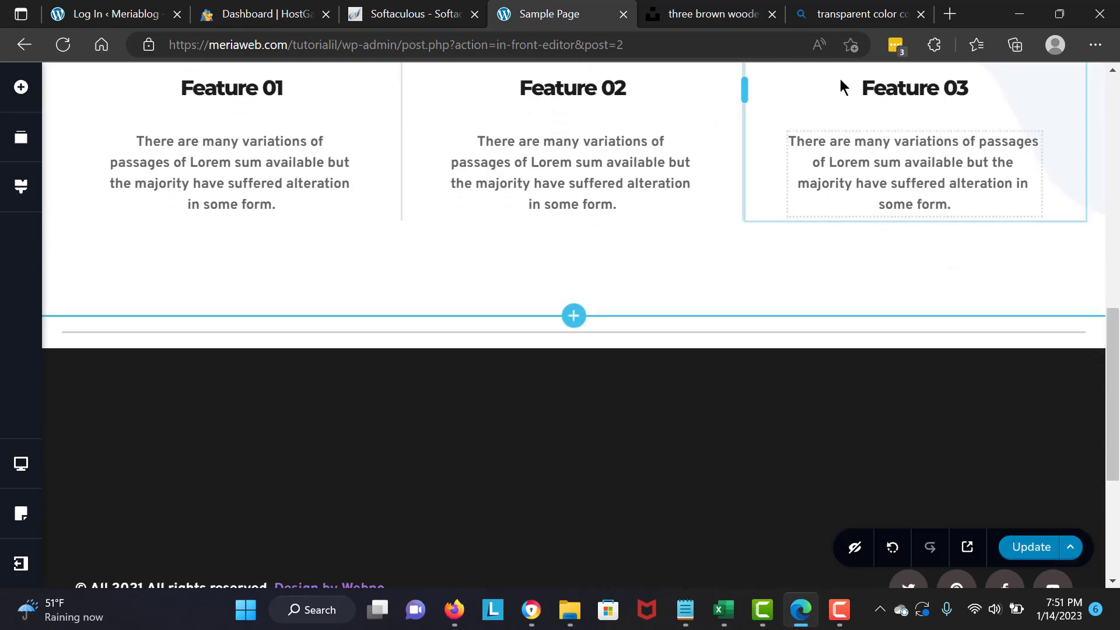
{"action": "scroll", "coordinate": [590, 230], "scroll_direction": "up", "scroll_amount": 8}
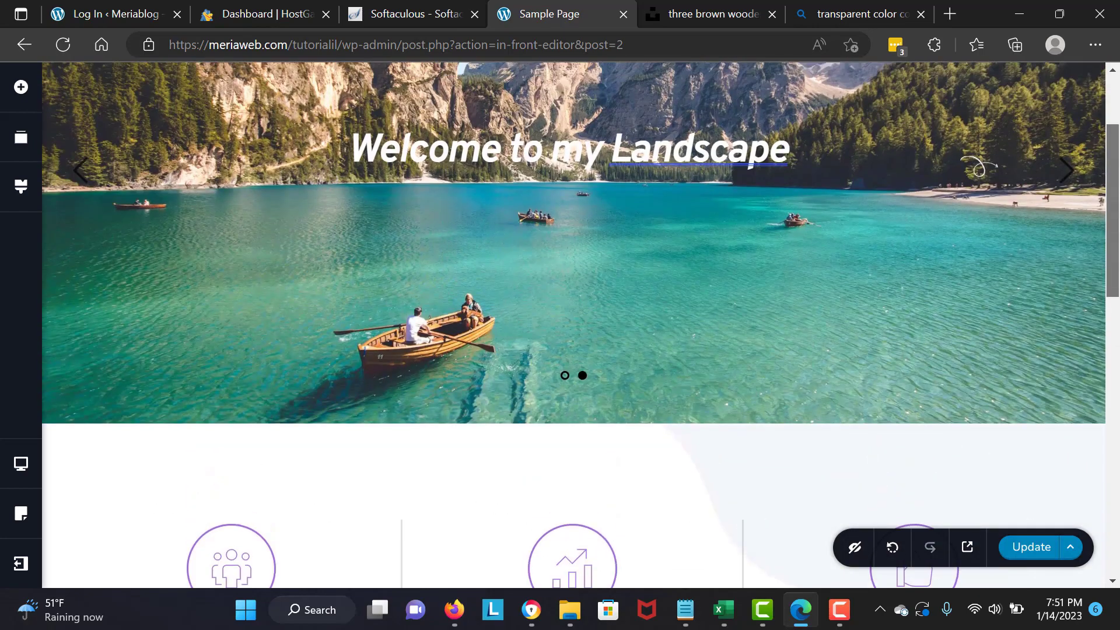
{"action": "scroll", "coordinate": [590, 230], "scroll_direction": "down", "scroll_amount": 8}
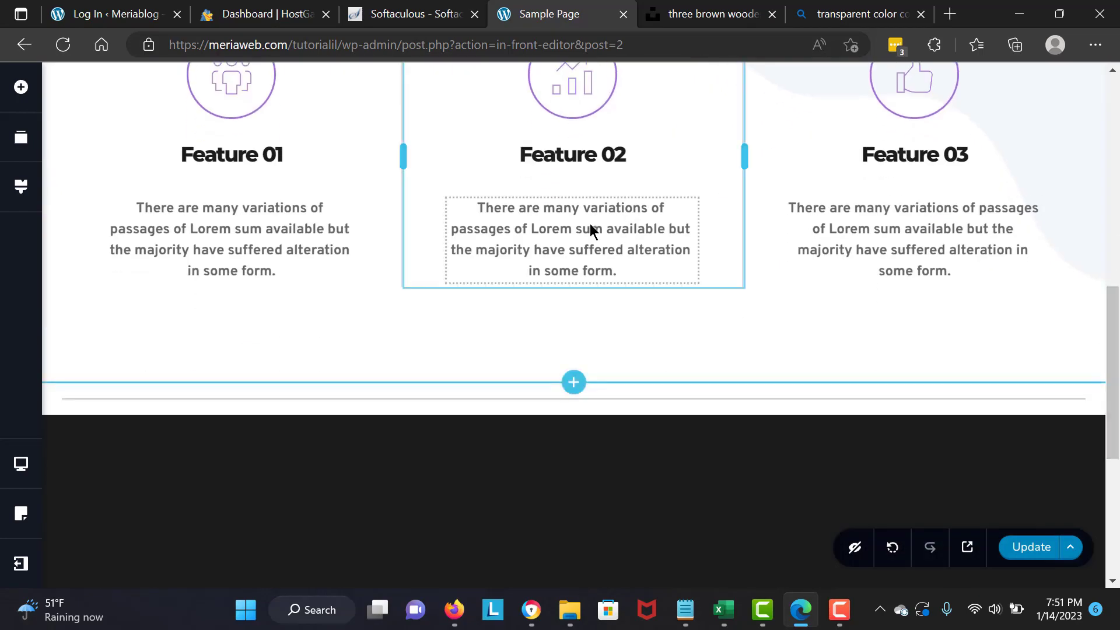
{"action": "left_click", "coordinate": [574, 382]}
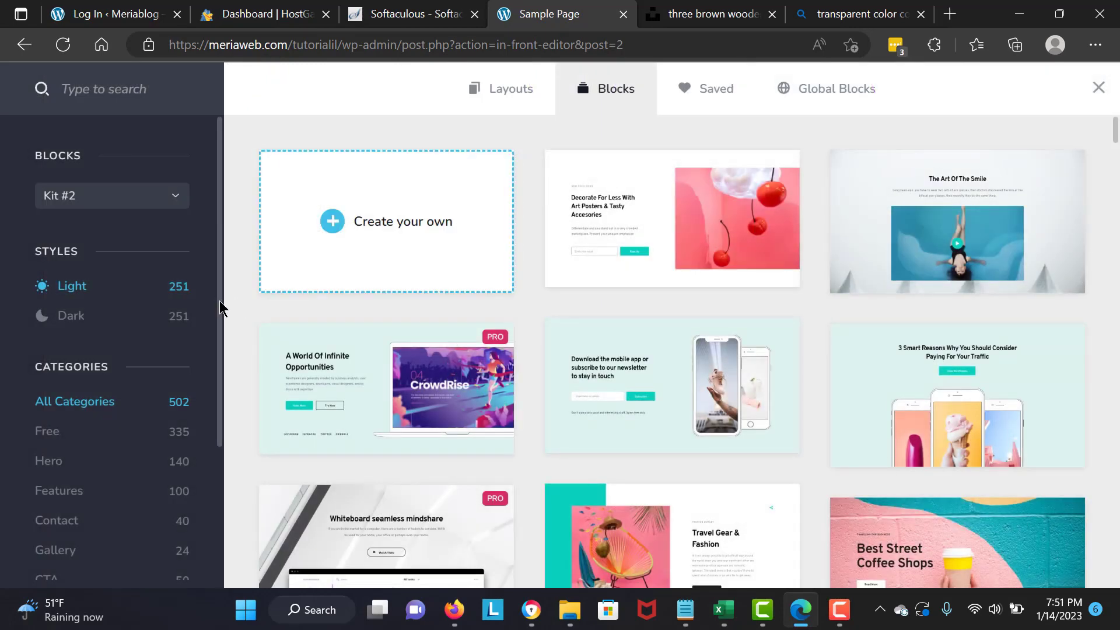
{"action": "left_click_drag", "start_coordinate": [221, 308], "coordinate": [231, 488]}
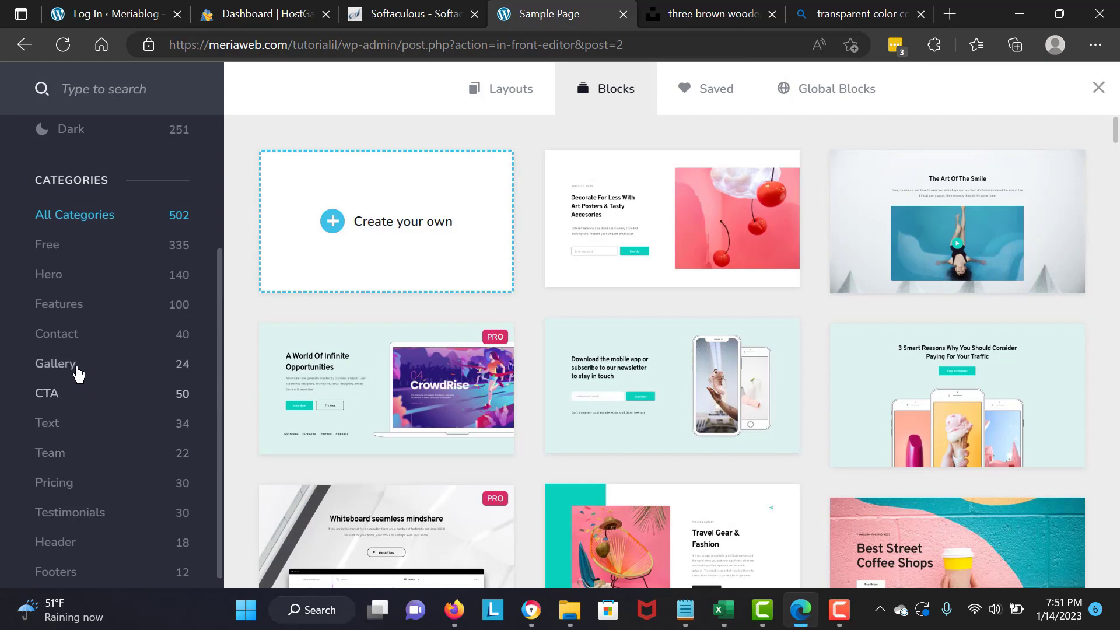
{"action": "left_click", "coordinate": [55, 363]}
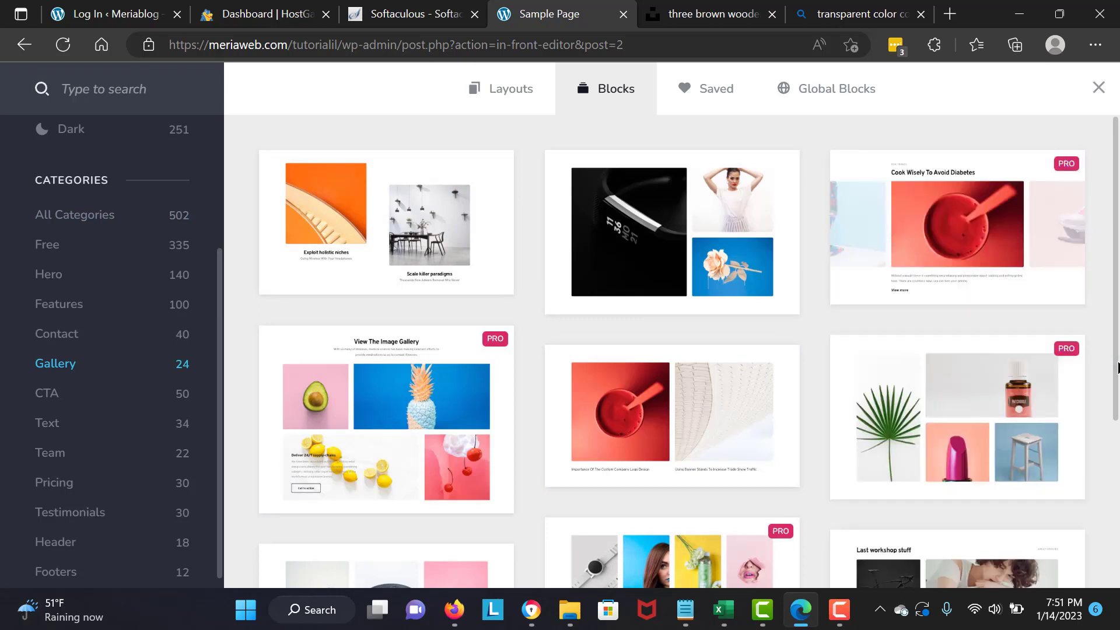
{"action": "scroll", "coordinate": [799, 411], "scroll_direction": "down", "scroll_amount": 5}
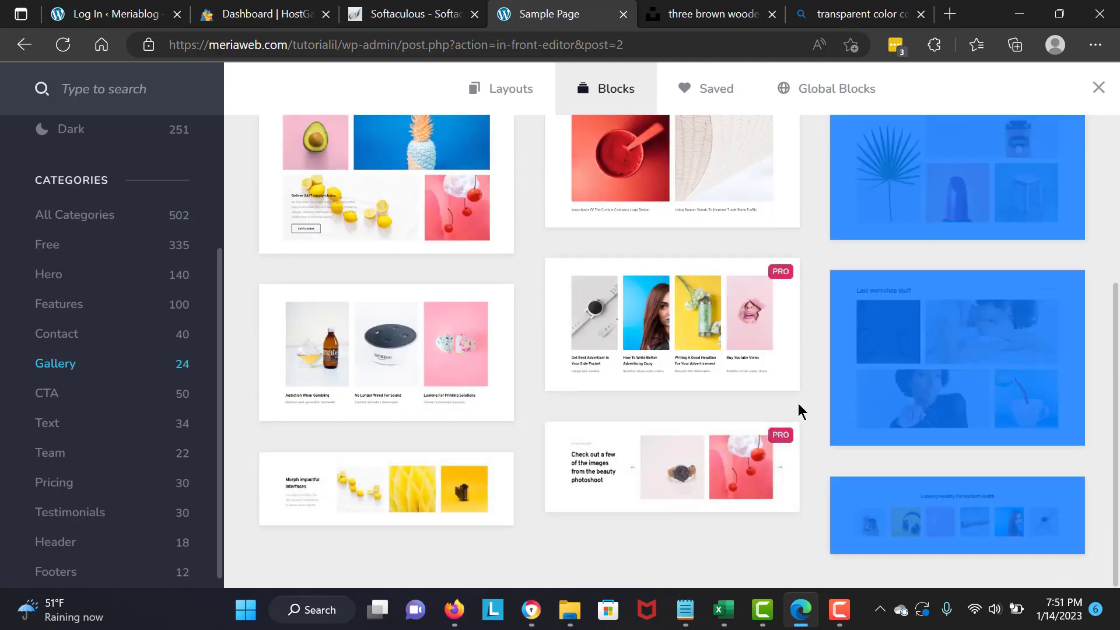
{"action": "left_click", "coordinate": [403, 474]}
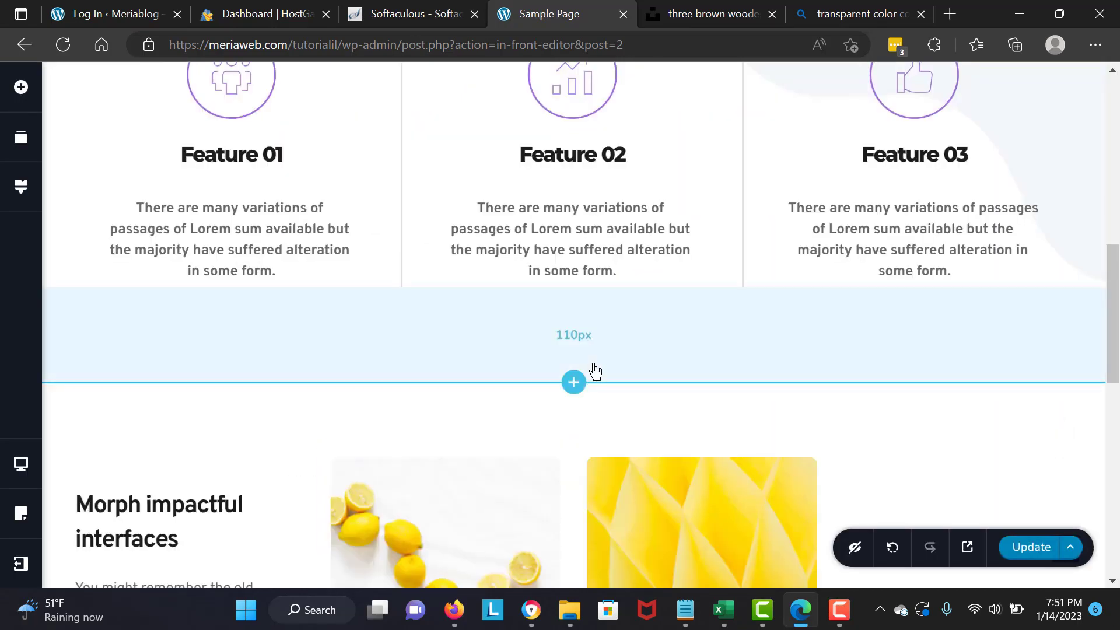
- Replace the middle yellow paper image of the gallery block with the turquoise lake and mountains photo from the media library
{"action": "left_click_drag", "start_coordinate": [1107, 349], "coordinate": [1113, 406]}
{"action": "left_click", "coordinate": [748, 379]}
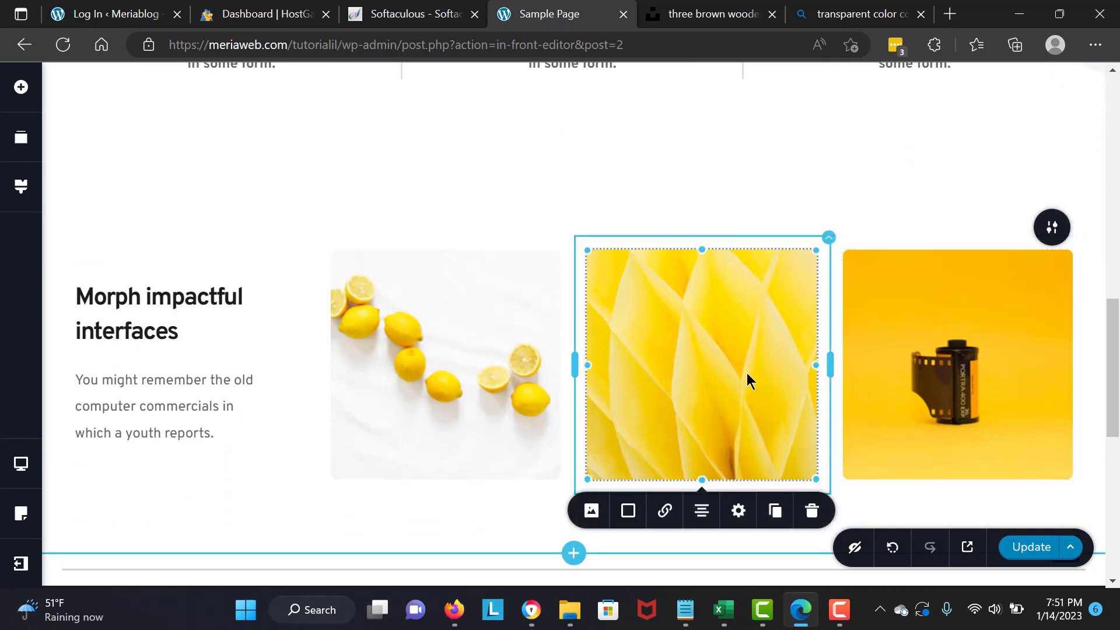
{"action": "left_click", "coordinate": [592, 510]}
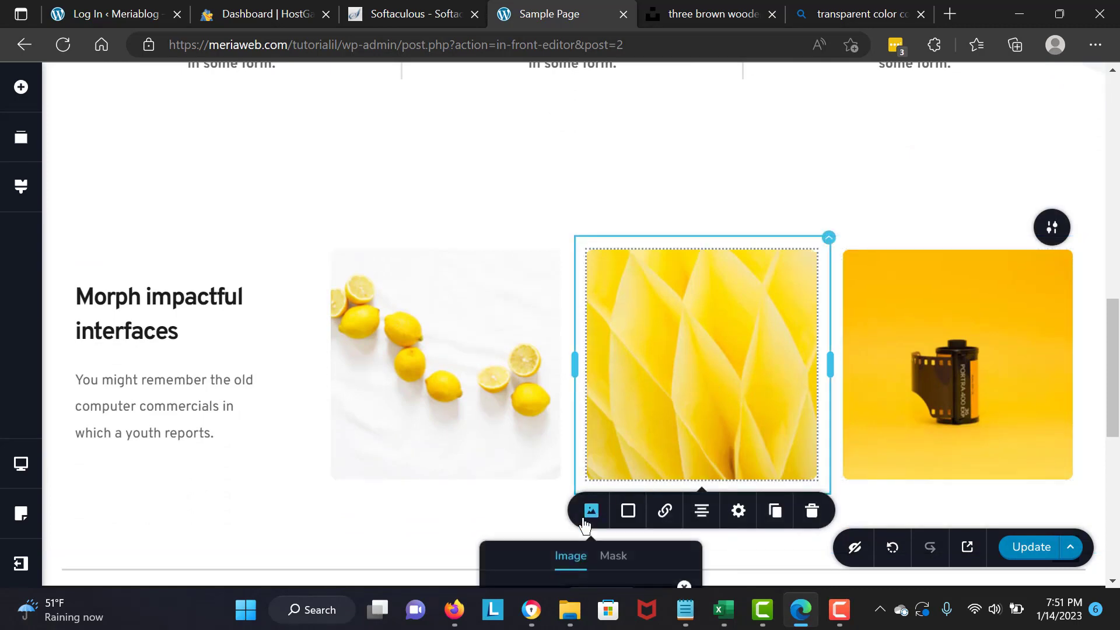
{"action": "left_click_drag", "start_coordinate": [1112, 366], "coordinate": [1113, 395]}
{"action": "left_click", "coordinate": [716, 224]}
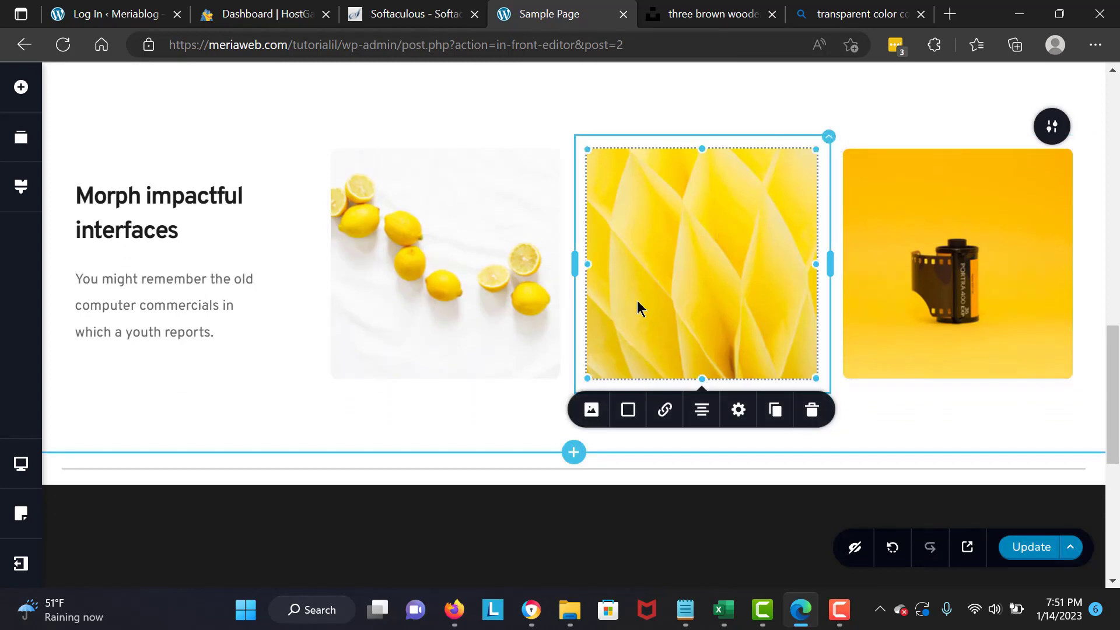
{"action": "left_click", "coordinate": [591, 409]}
{"action": "left_click", "coordinate": [682, 488]}
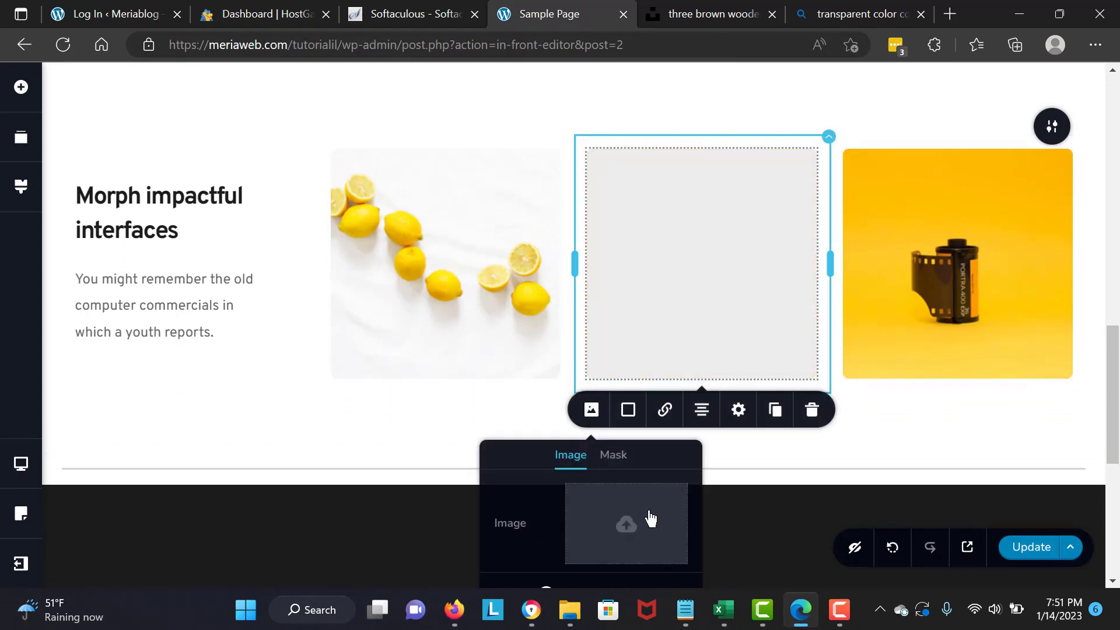
{"action": "left_click", "coordinate": [644, 523]}
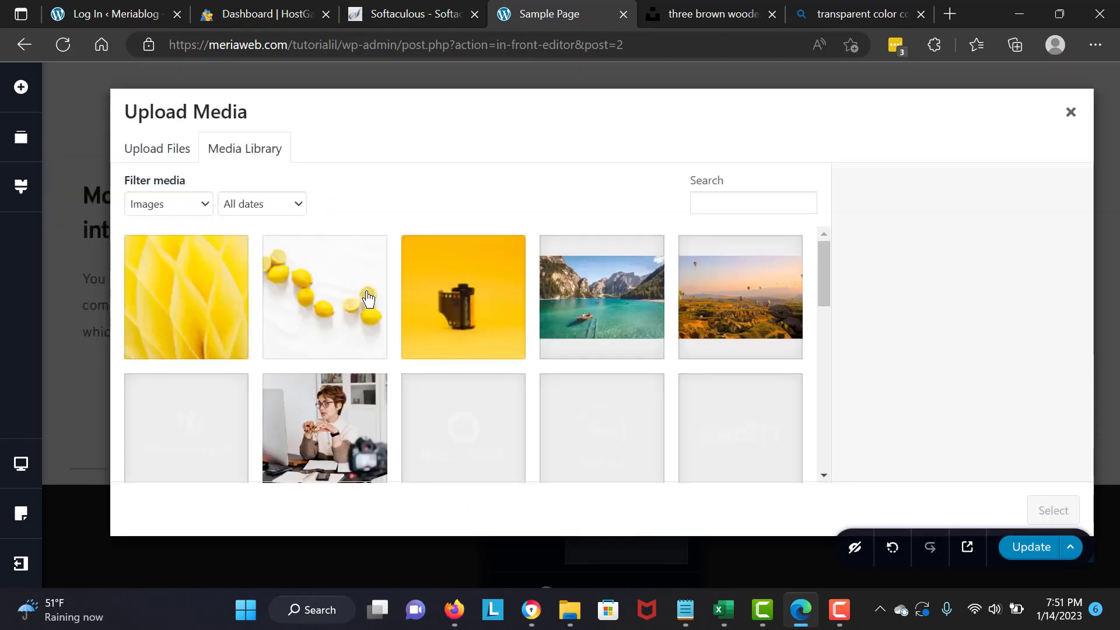
{"action": "left_click", "coordinate": [614, 312]}
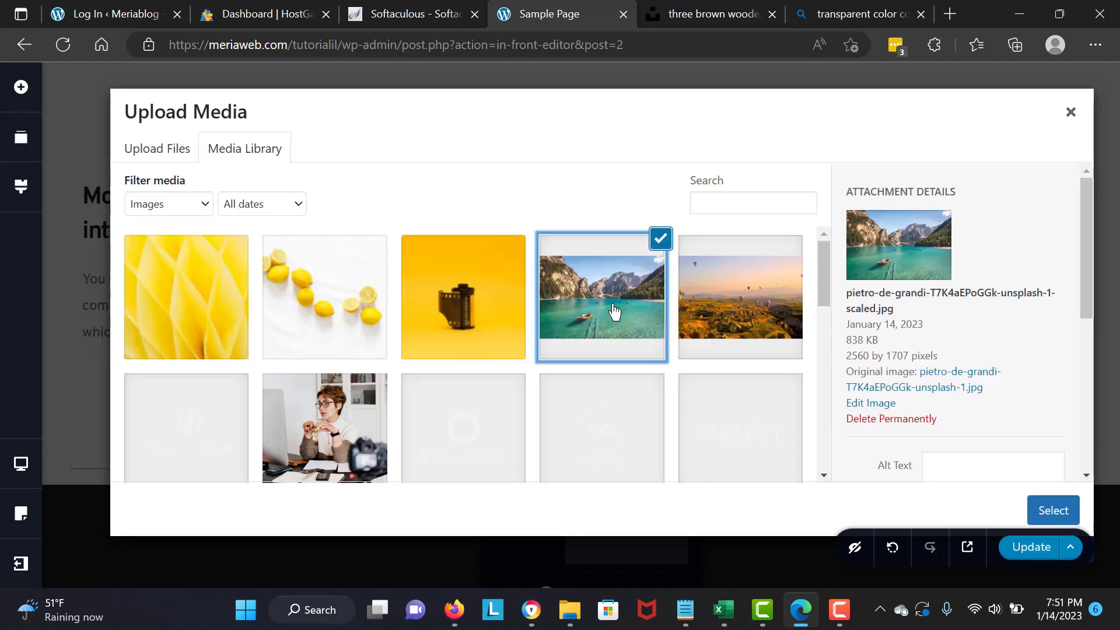
{"action": "left_click", "coordinate": [1049, 511]}
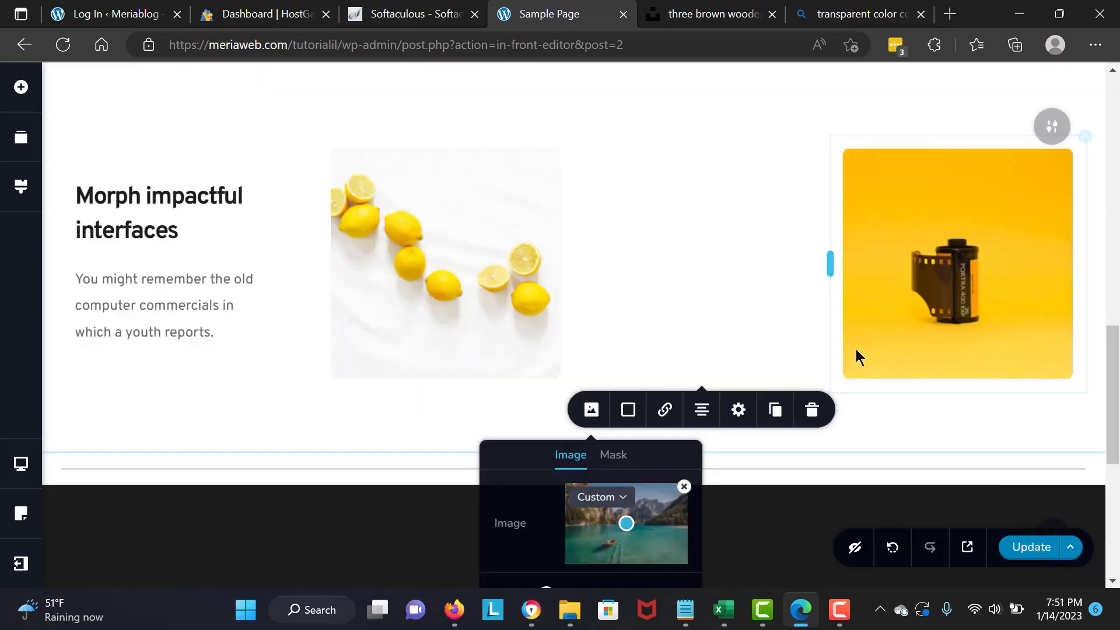
- Replace the yellow film roll image of the gallery block with the hot-air balloon landscape photo from the media library
{"action": "left_click", "coordinate": [909, 335]}
{"action": "left_click", "coordinate": [847, 409]}
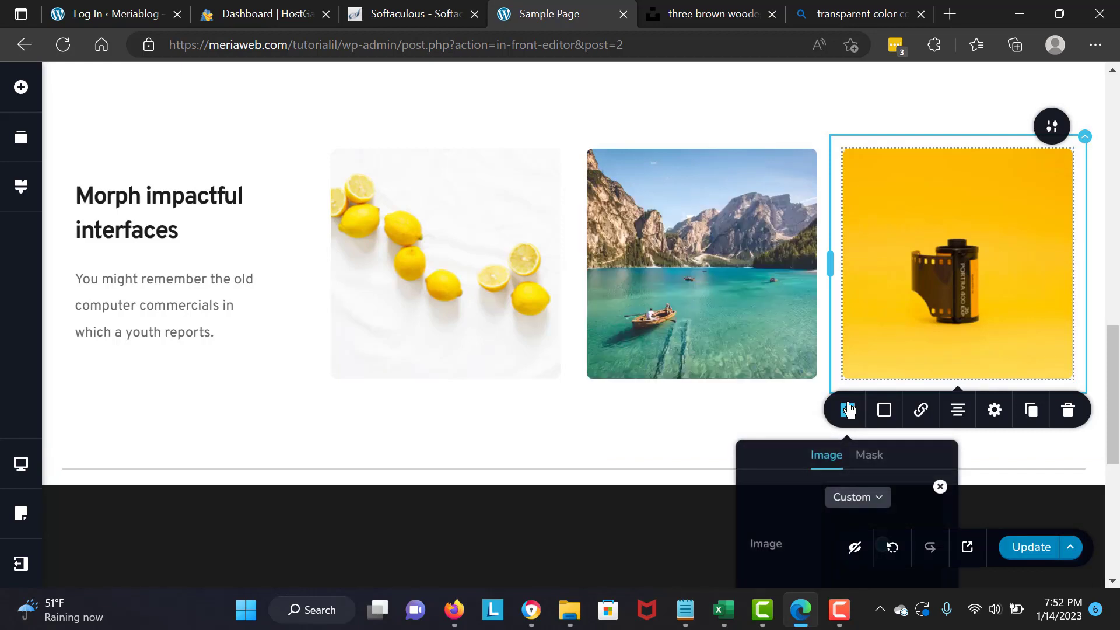
{"action": "left_click", "coordinate": [940, 486]}
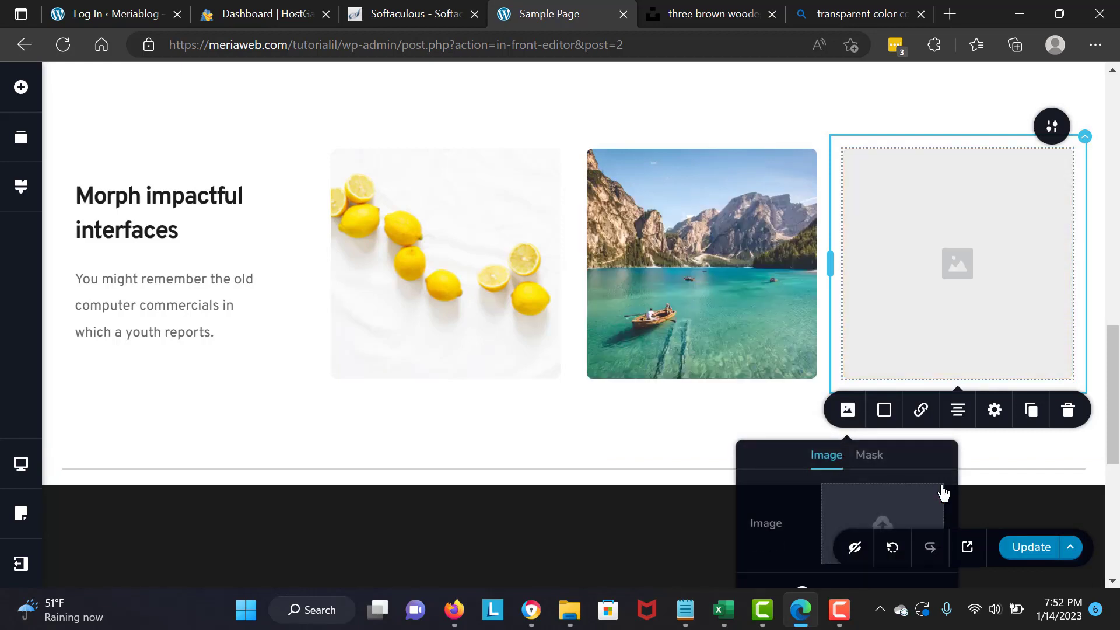
{"action": "left_click", "coordinate": [887, 519]}
{"action": "left_click", "coordinate": [782, 327]}
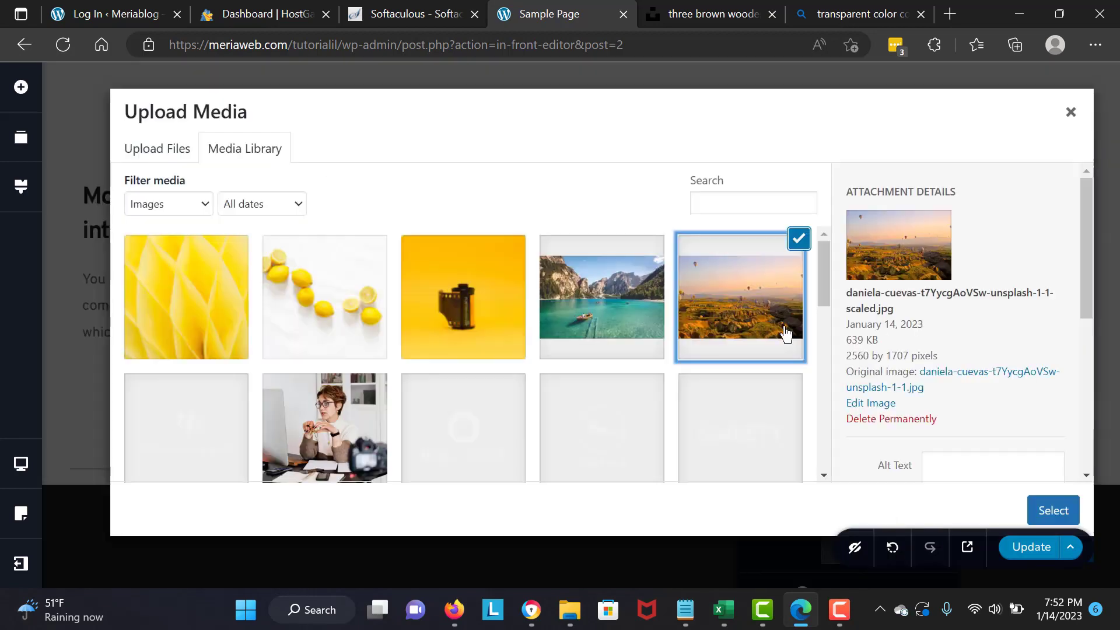
{"action": "left_click", "coordinate": [1049, 510]}
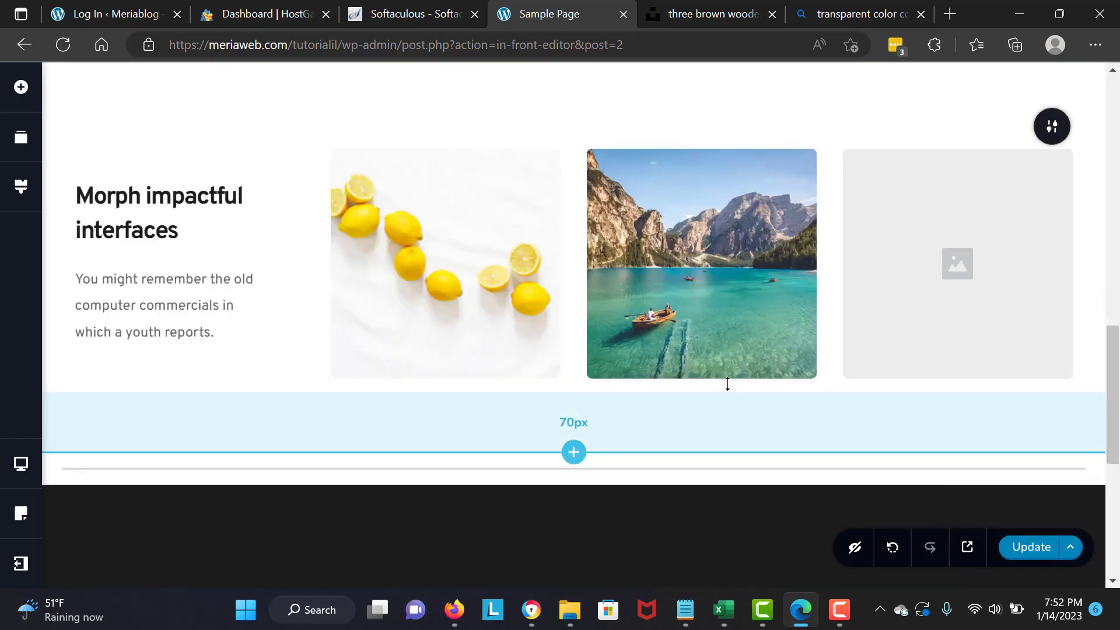
- Replace the lemons image of the gallery block with the hot-air balloon landscape photo from the media library
{"action": "left_click", "coordinate": [511, 278]}
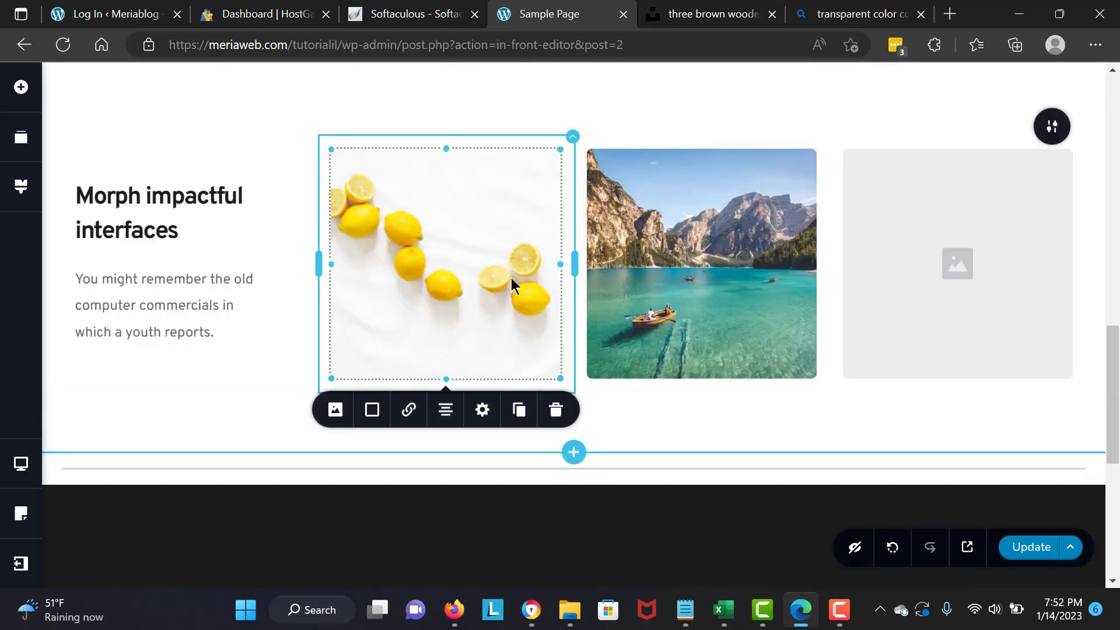
{"action": "left_click", "coordinate": [336, 409]}
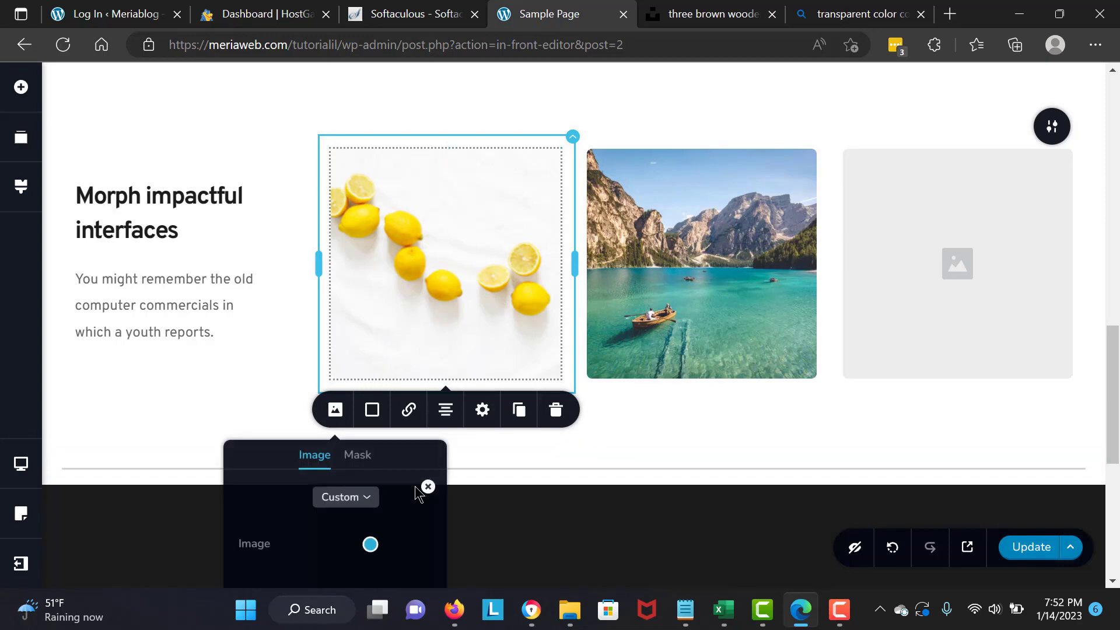
{"action": "left_click", "coordinate": [427, 487]}
{"action": "left_click", "coordinate": [391, 534]}
{"action": "left_click_drag", "start_coordinate": [829, 282], "coordinate": [841, 420]}
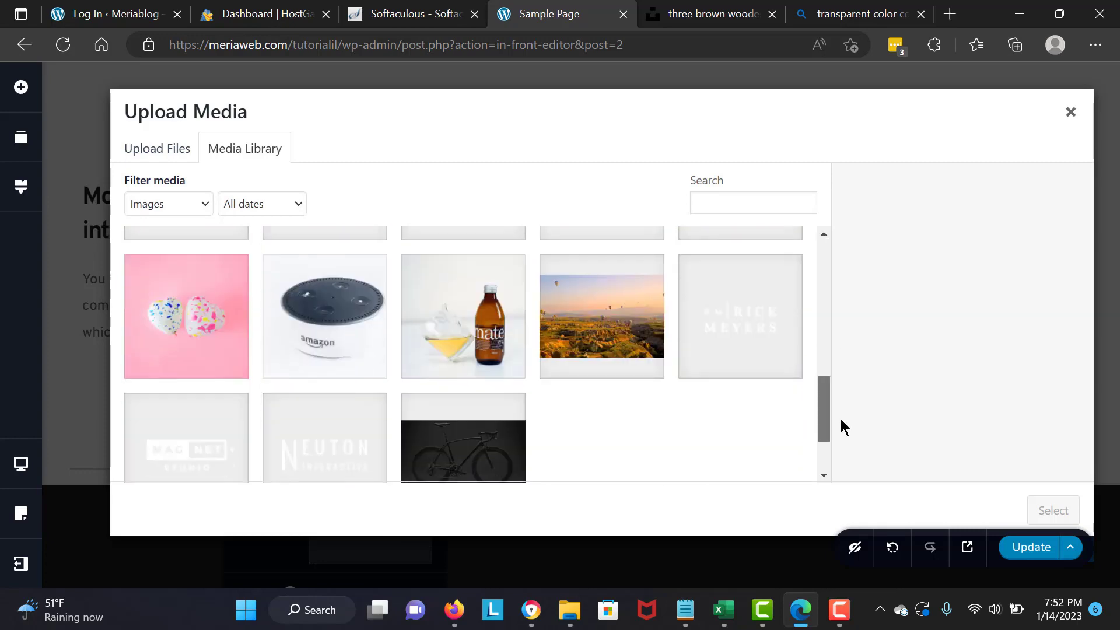
{"action": "left_click", "coordinate": [623, 316]}
{"action": "left_click", "coordinate": [1075, 505]}
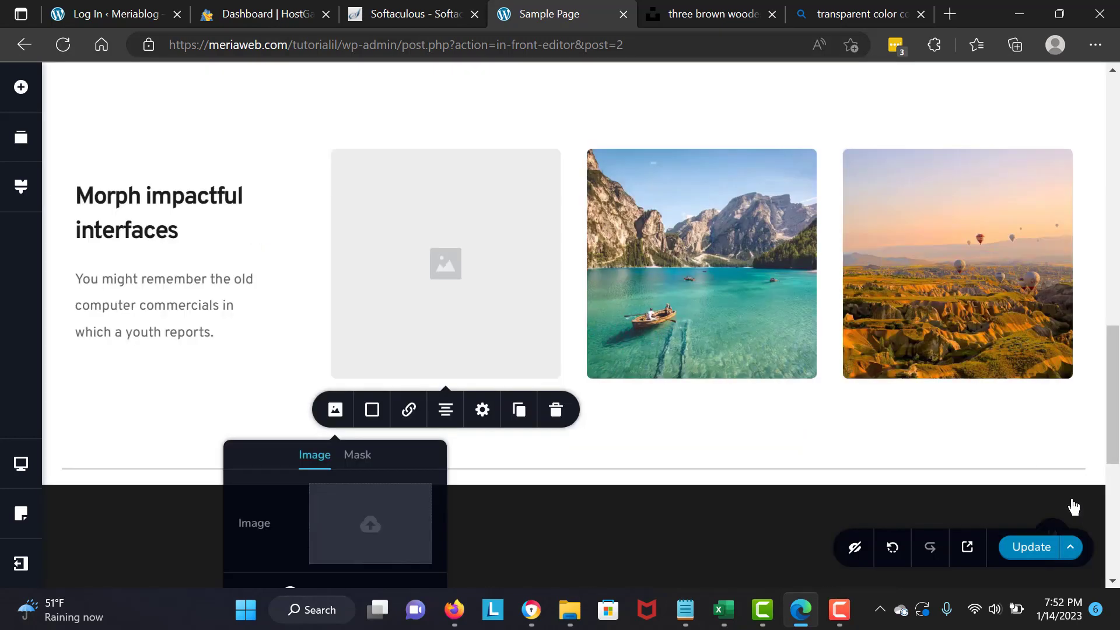
- Preview the page and check both slides, the gallery block and the features section
{"action": "left_click", "coordinate": [980, 554]}
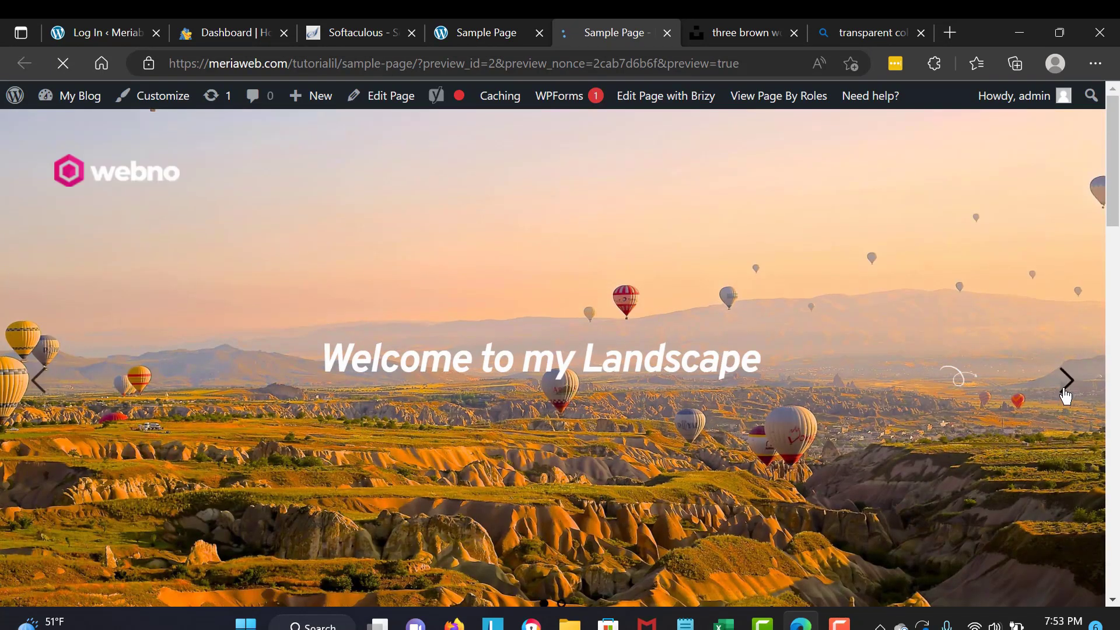
{"action": "left_click", "coordinate": [1064, 390]}
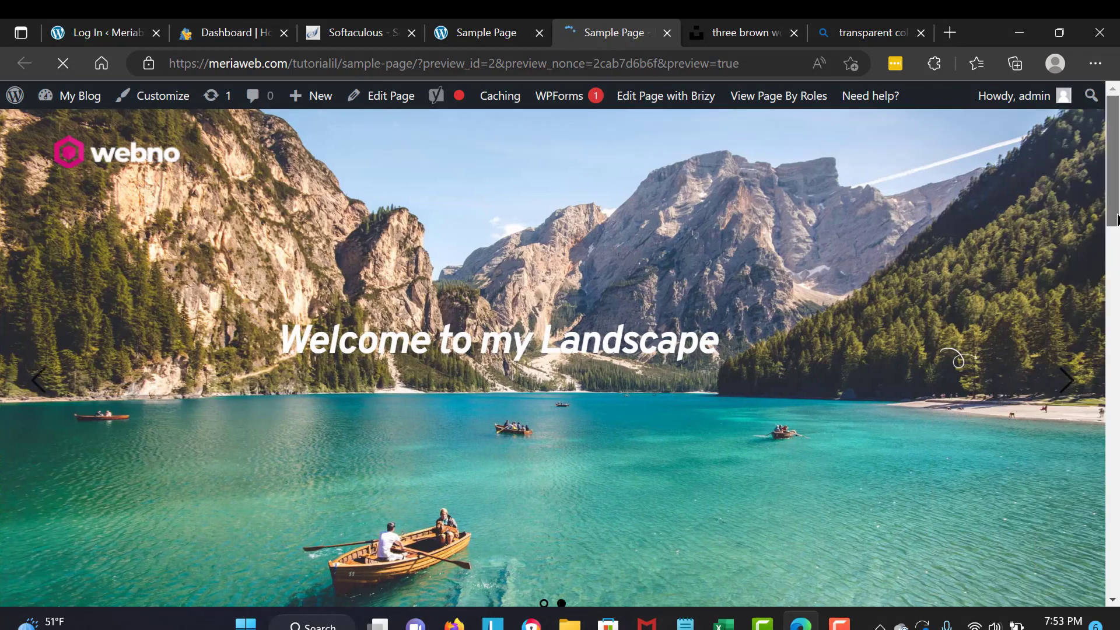
{"action": "left_click", "coordinate": [1111, 284]}
{"action": "scroll", "coordinate": [560, 350], "scroll_direction": "down", "scroll_amount": 15}
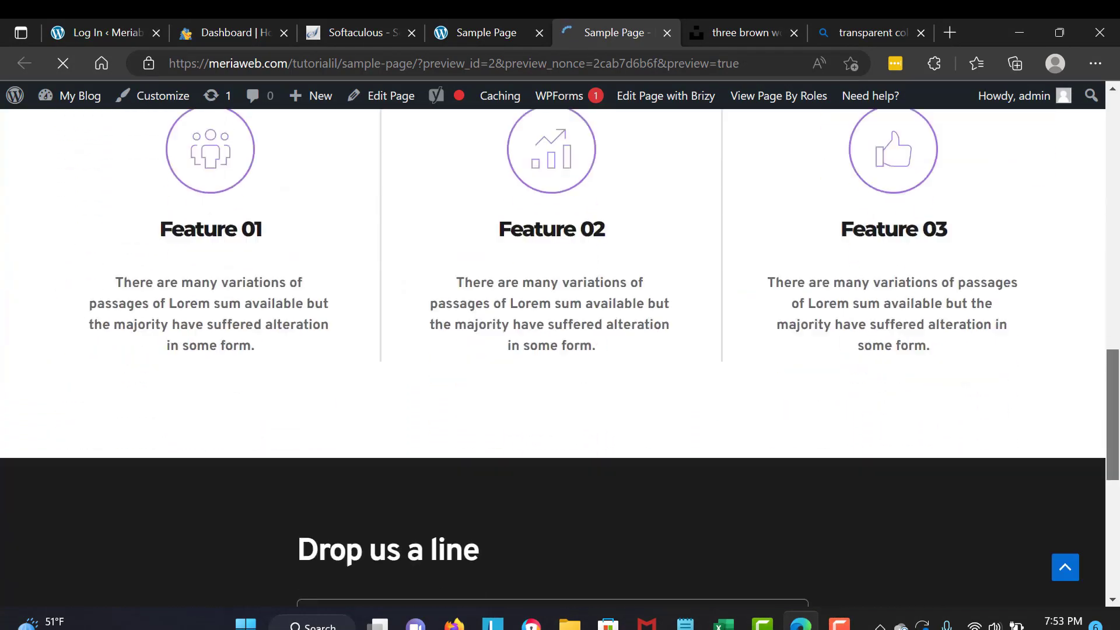
{"action": "scroll", "coordinate": [560, 350], "scroll_direction": "up", "scroll_amount": 15}
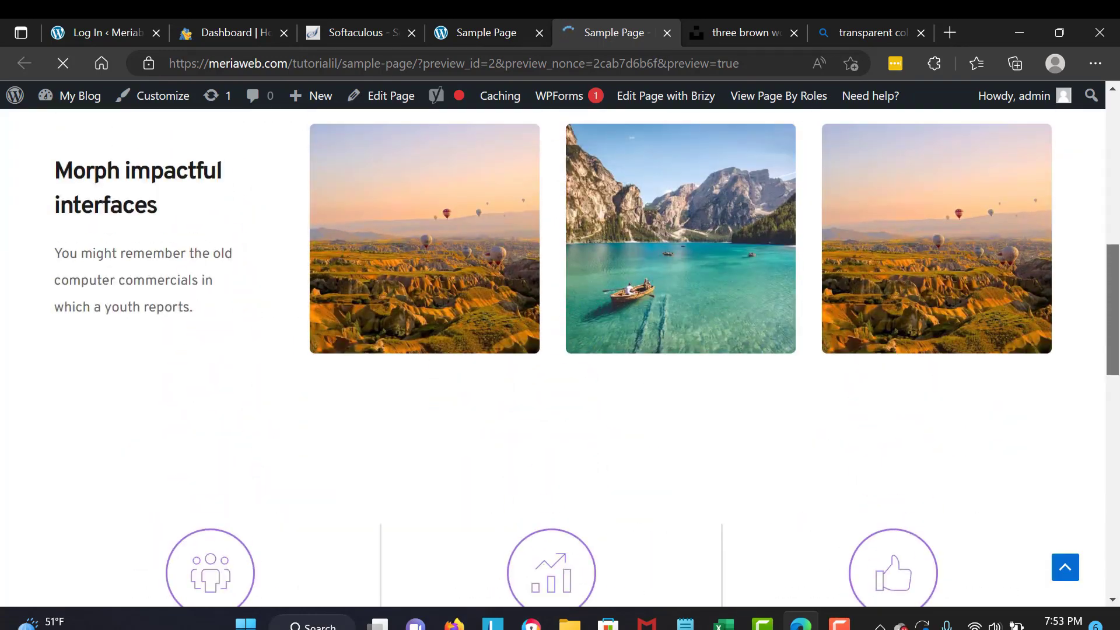
{"action": "scroll", "coordinate": [958, 360], "scroll_direction": "up", "scroll_amount": 10}
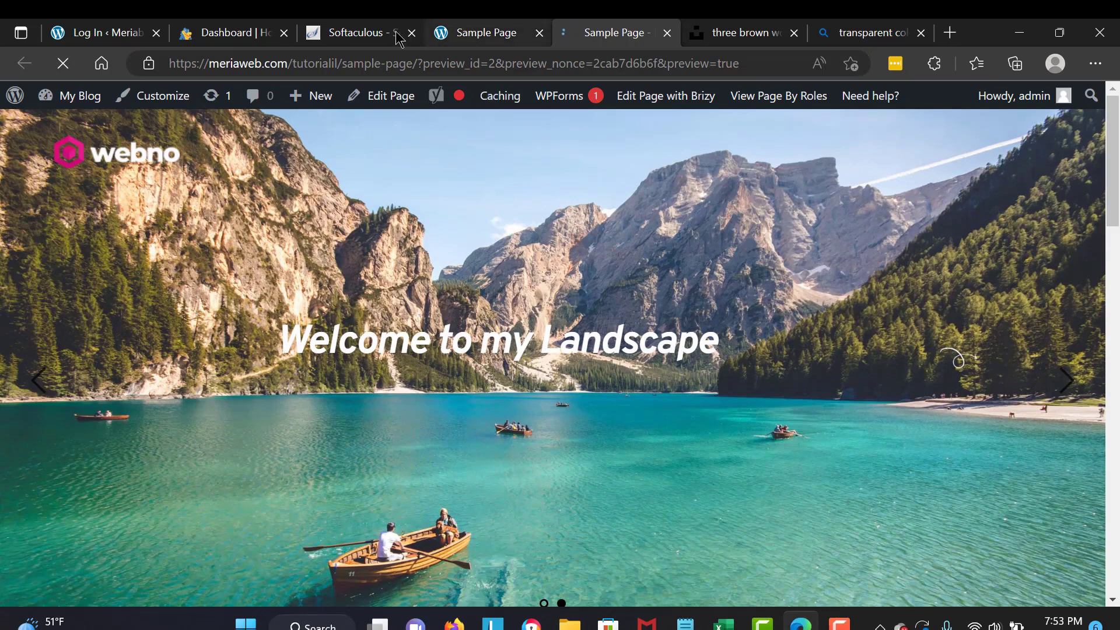
- Back in the page editor, indent the lake slide's "Welcome to my Landscape" heading further with leading spaces and update the page
{"action": "left_click_drag", "start_coordinate": [468, 33], "coordinate": [424, 38]}
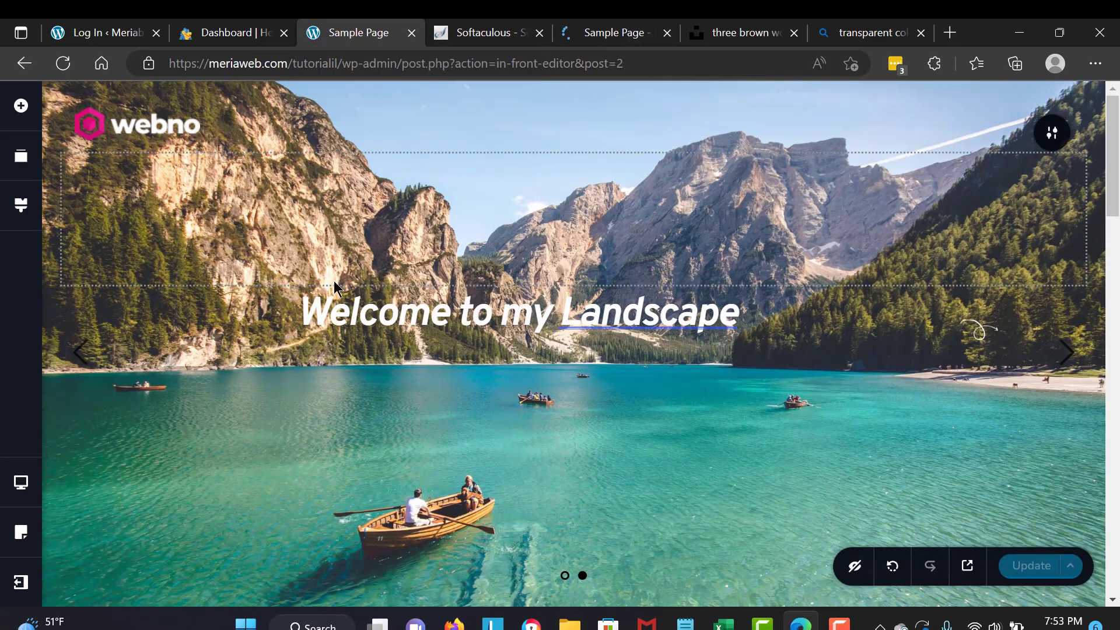
{"action": "left_click", "coordinate": [311, 303]}
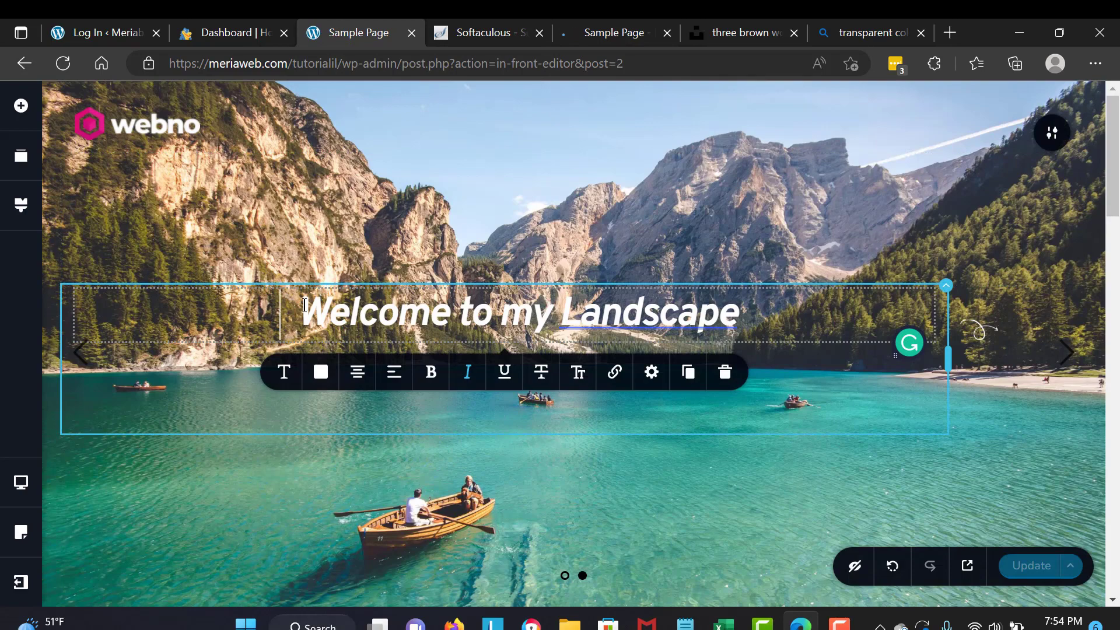
{"action": "key", "text": "alt+space"}
{"action": "key", "text": "Escape"}
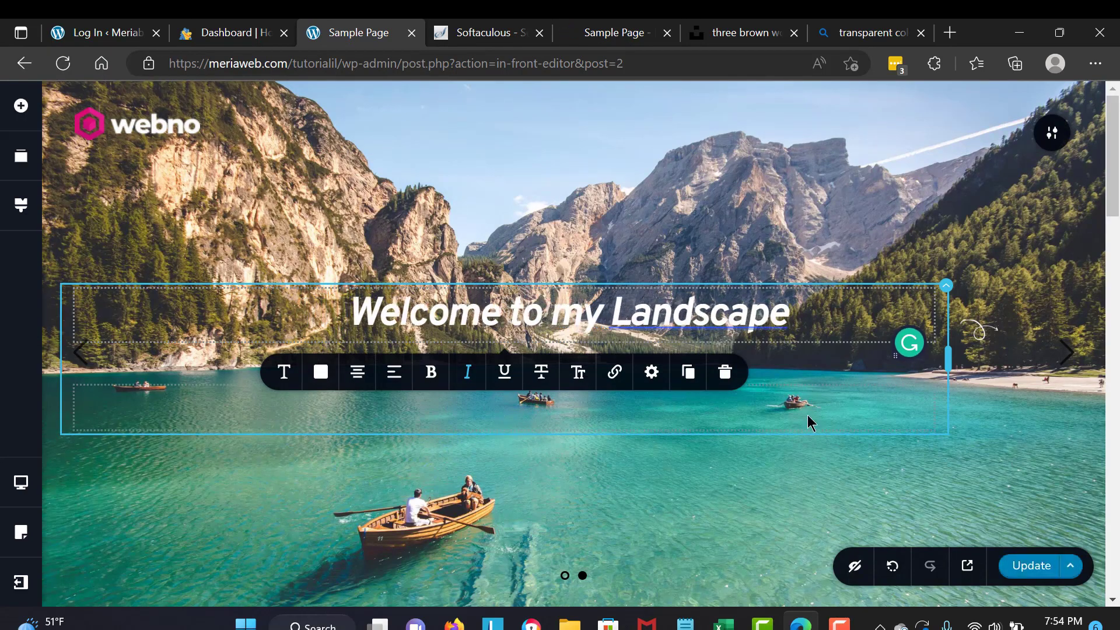
{"action": "left_click", "coordinate": [1027, 574]}
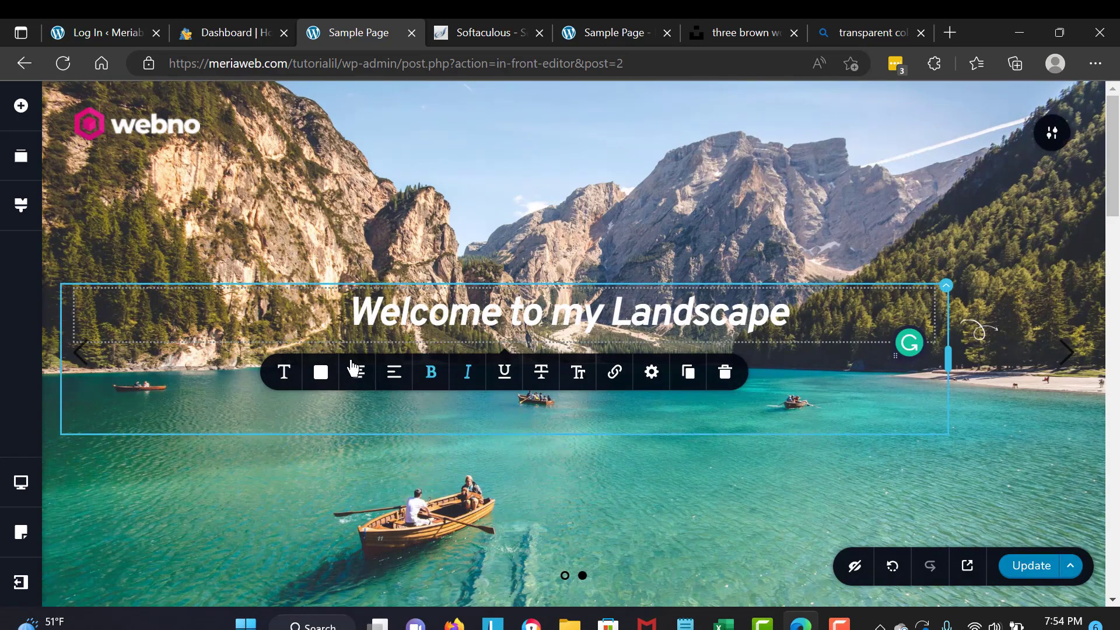
- Set the font size of the lake slide's "Welcome to my Landscape" heading to 53 px
{"action": "left_click", "coordinate": [283, 371]}
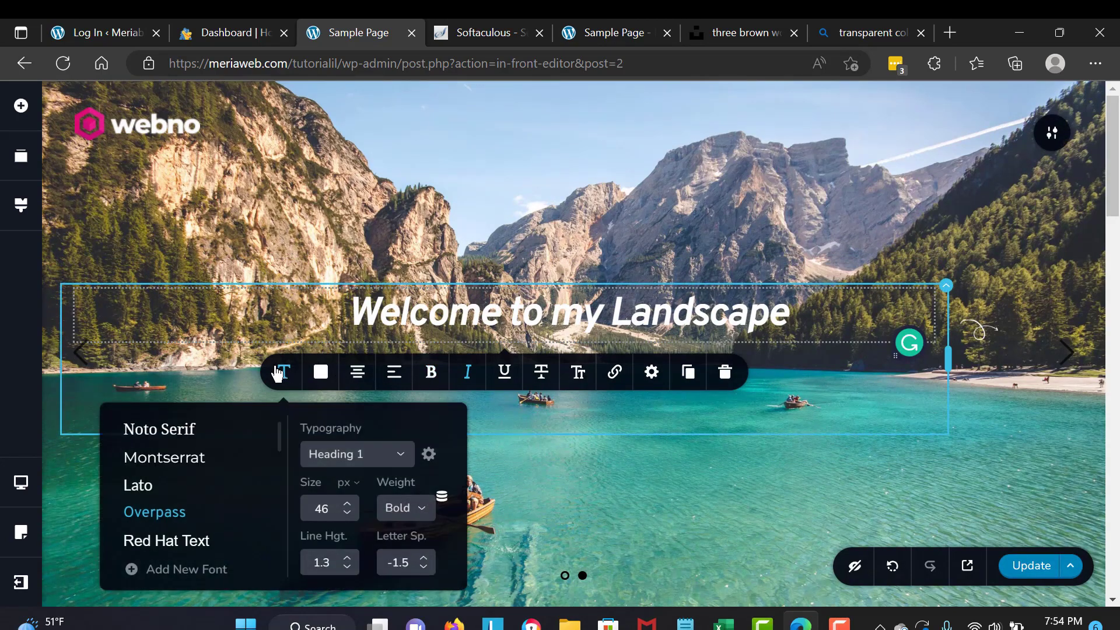
{"action": "left_click", "coordinate": [345, 504]}
{"action": "left_click", "coordinate": [345, 504]}
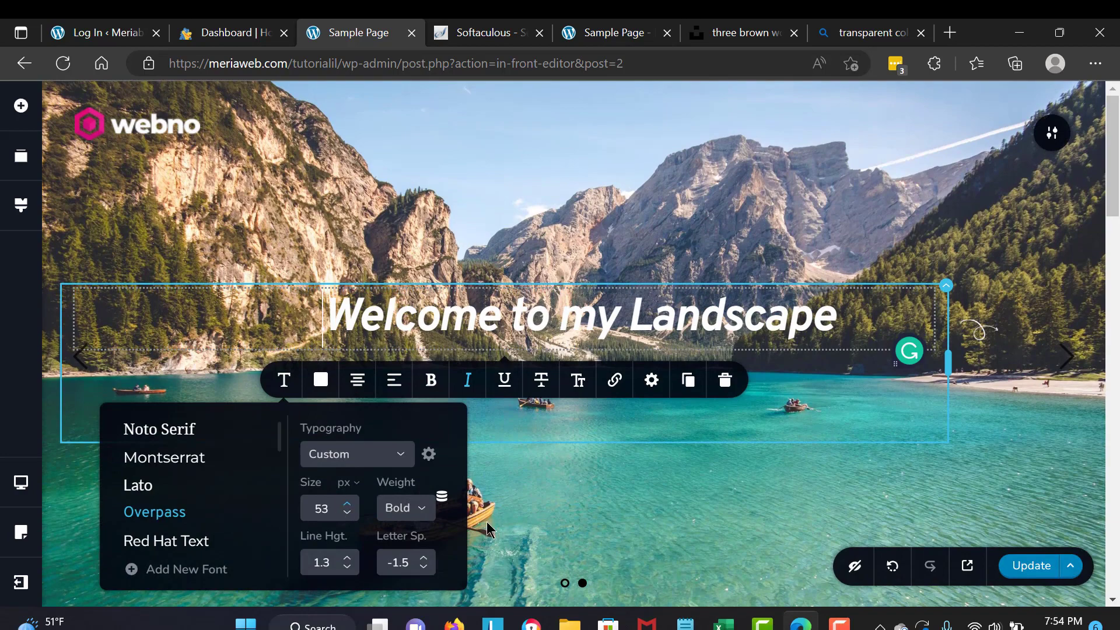
{"action": "left_click", "coordinate": [601, 536]}
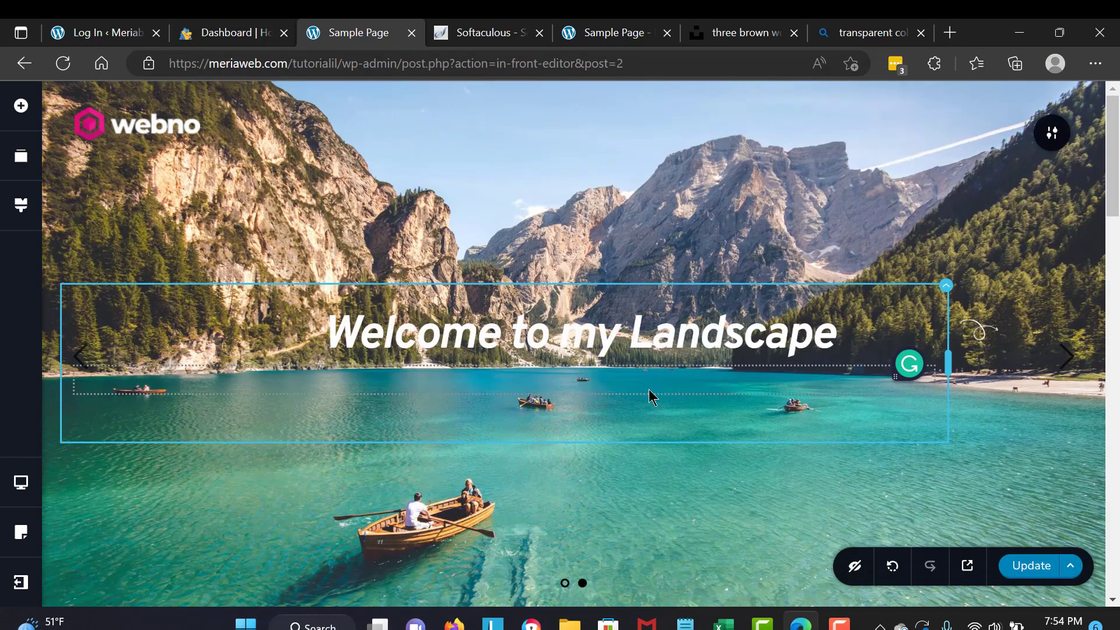
- Move the "Welcome to my Landscape" heading out of its column into its own row below, over the lake
{"action": "left_click_drag", "start_coordinate": [620, 334], "coordinate": [634, 455]}
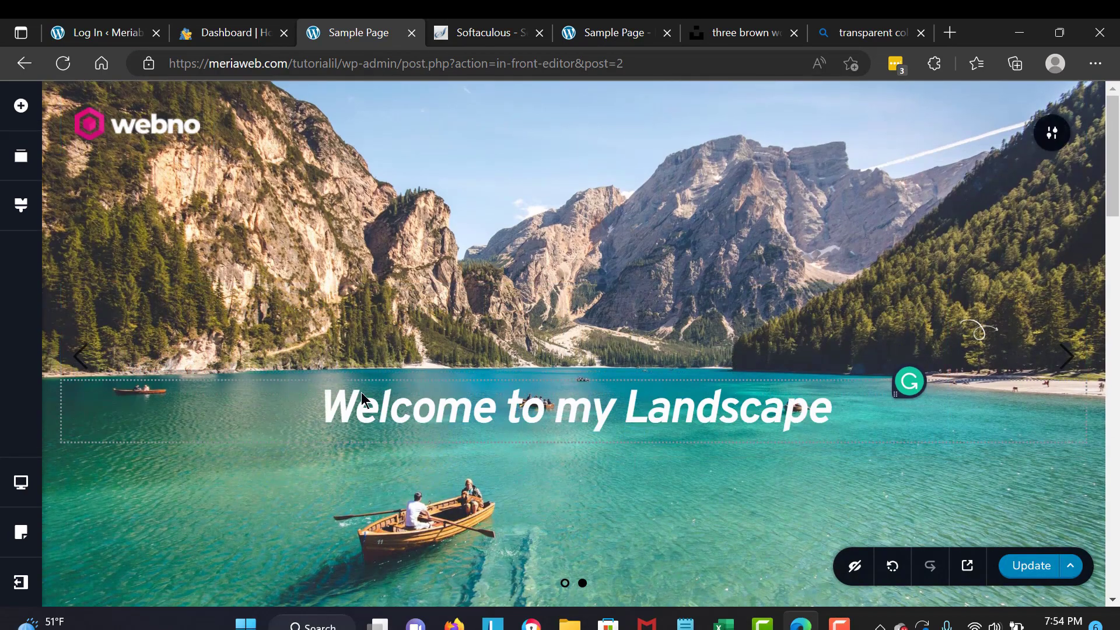
{"action": "scroll", "coordinate": [669, 274], "scroll_direction": "down", "scroll_amount": 2}
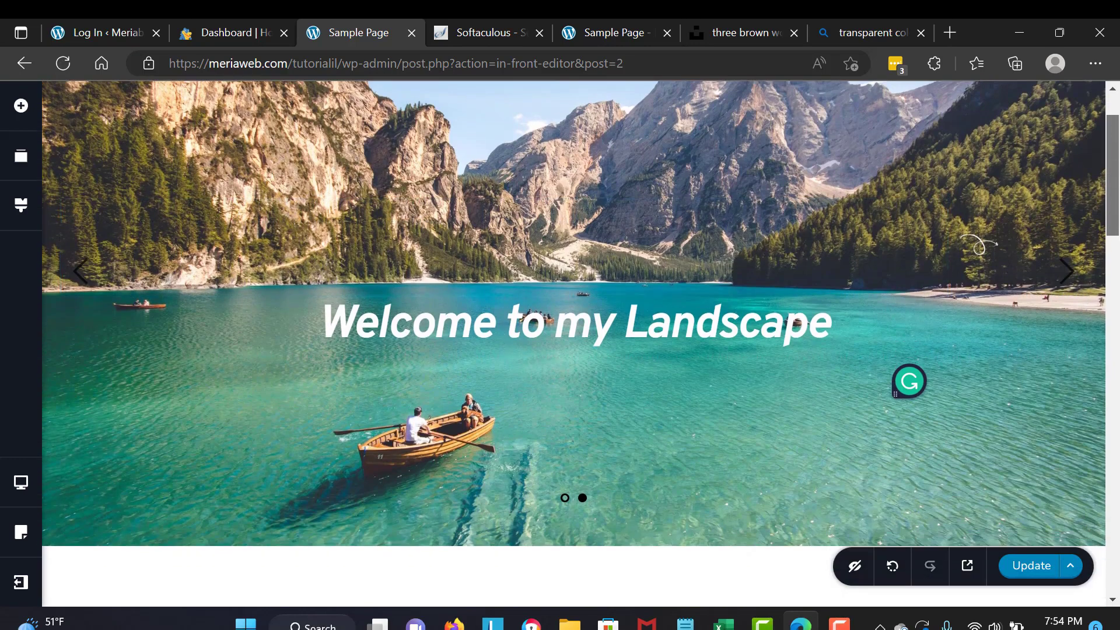
{"action": "scroll", "coordinate": [669, 274], "scroll_direction": "up", "scroll_amount": 2}
- Delete the leftover column and the curly arrow graphic above the heading on the lake slide
{"action": "left_click", "coordinate": [704, 315]}
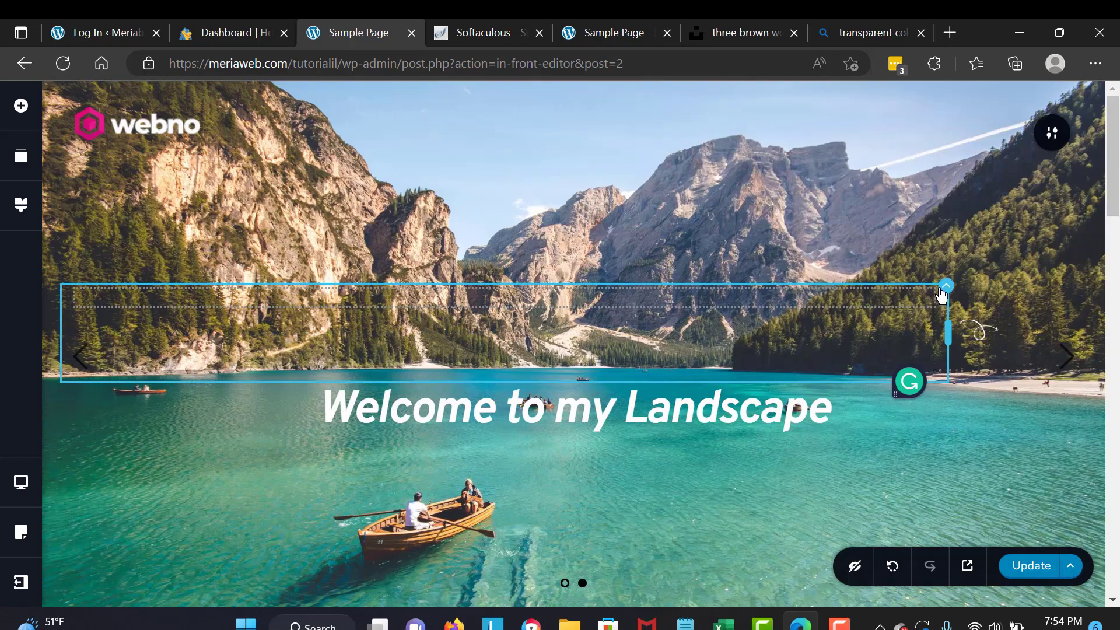
{"action": "left_click", "coordinate": [1074, 329]}
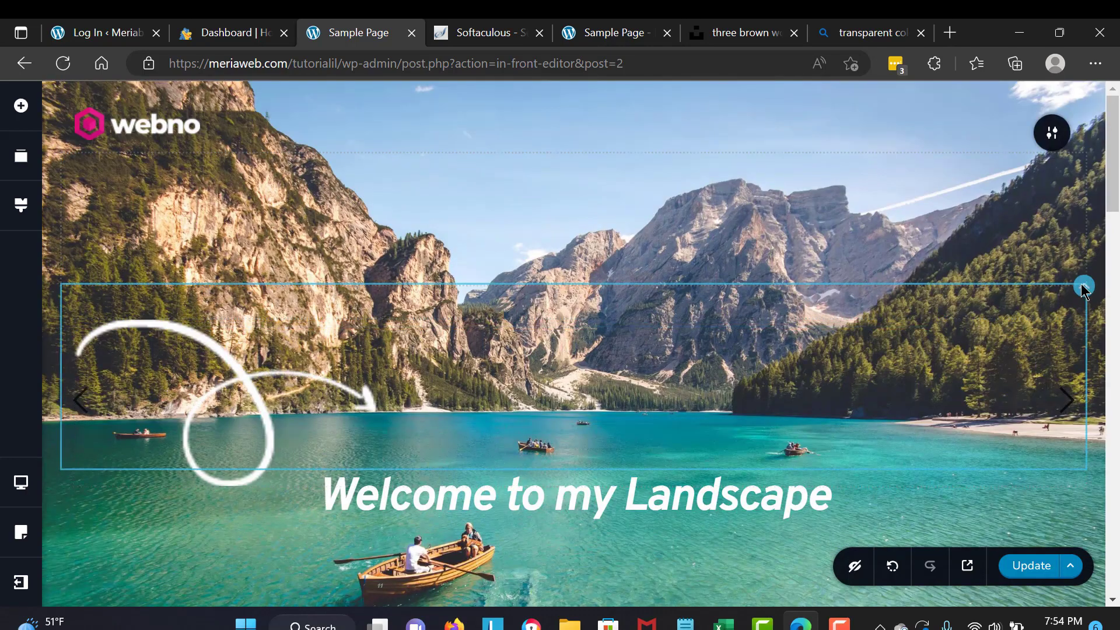
{"action": "left_click", "coordinate": [1080, 329]}
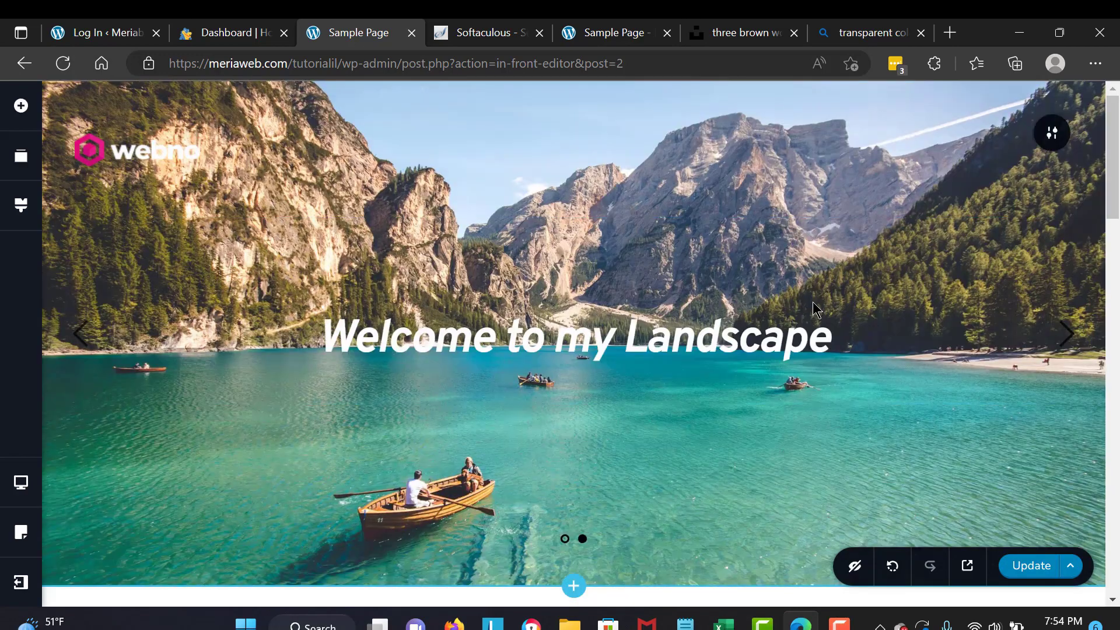
{"action": "left_click", "coordinate": [328, 339]}
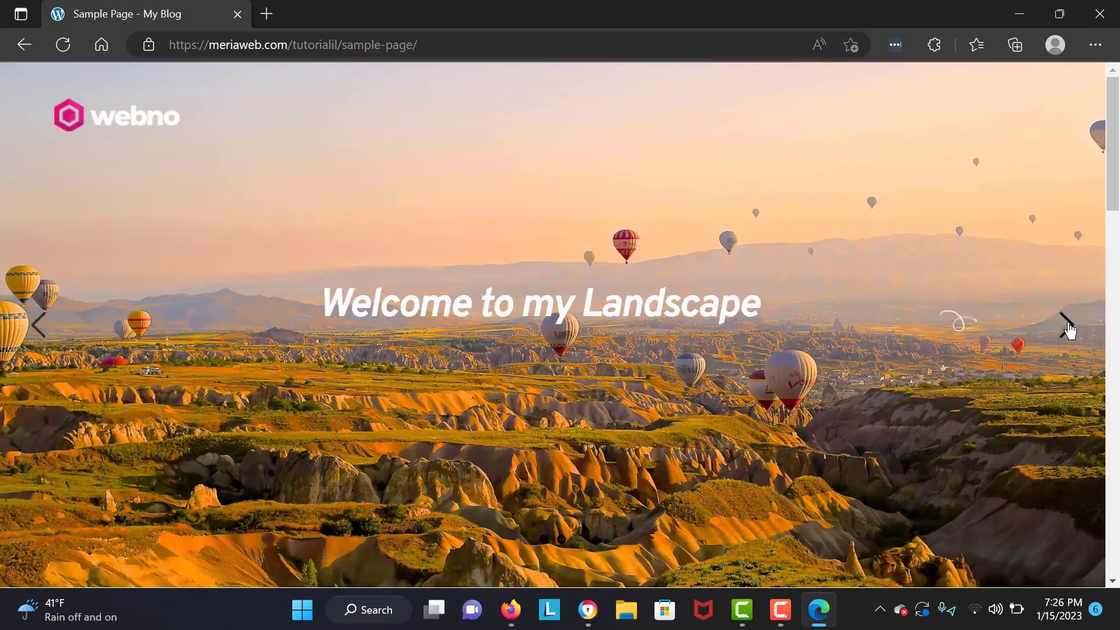
- Review the published sample page, checking both slides, the gallery block, the features section and the contact form
{"action": "left_click", "coordinate": [1067, 327]}
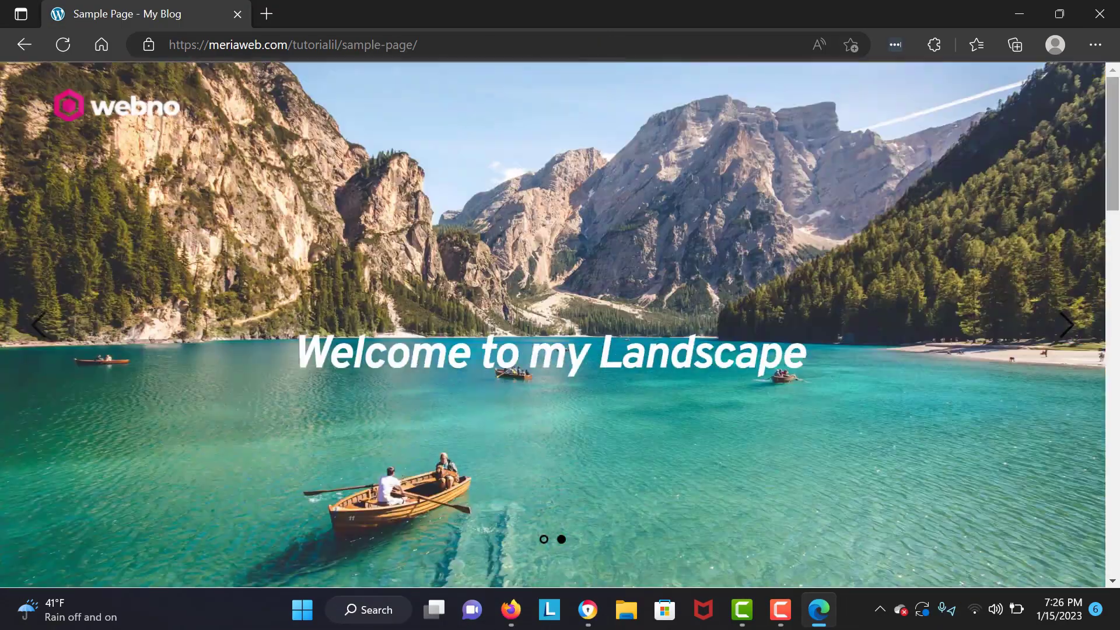
{"action": "scroll", "coordinate": [553, 324], "scroll_direction": "down", "scroll_amount": 15}
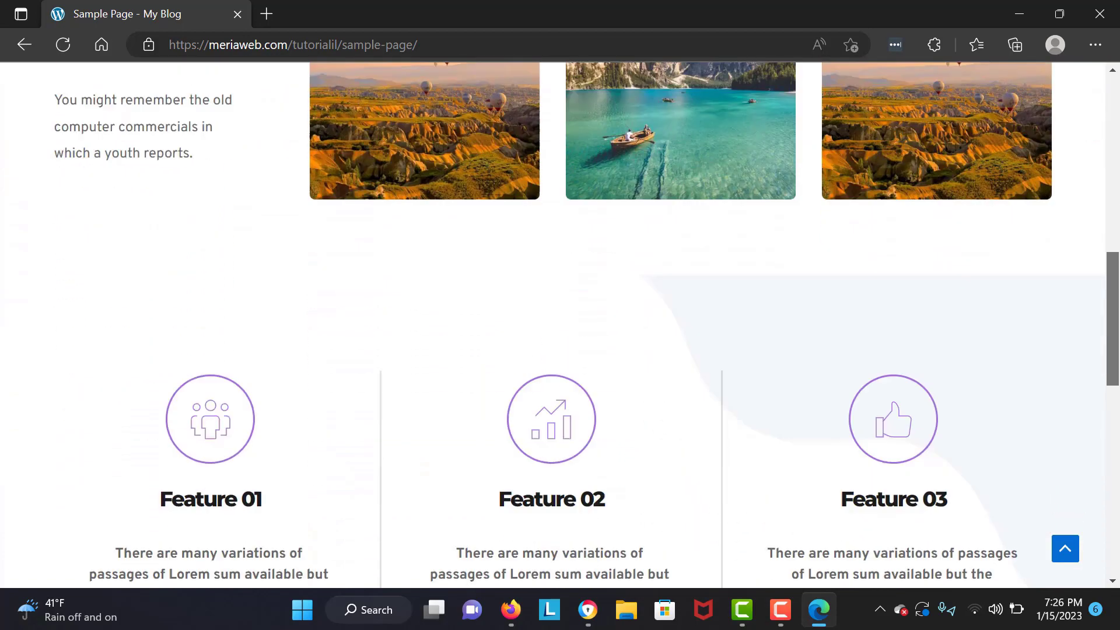
{"action": "scroll", "coordinate": [553, 324], "scroll_direction": "down", "scroll_amount": 9}
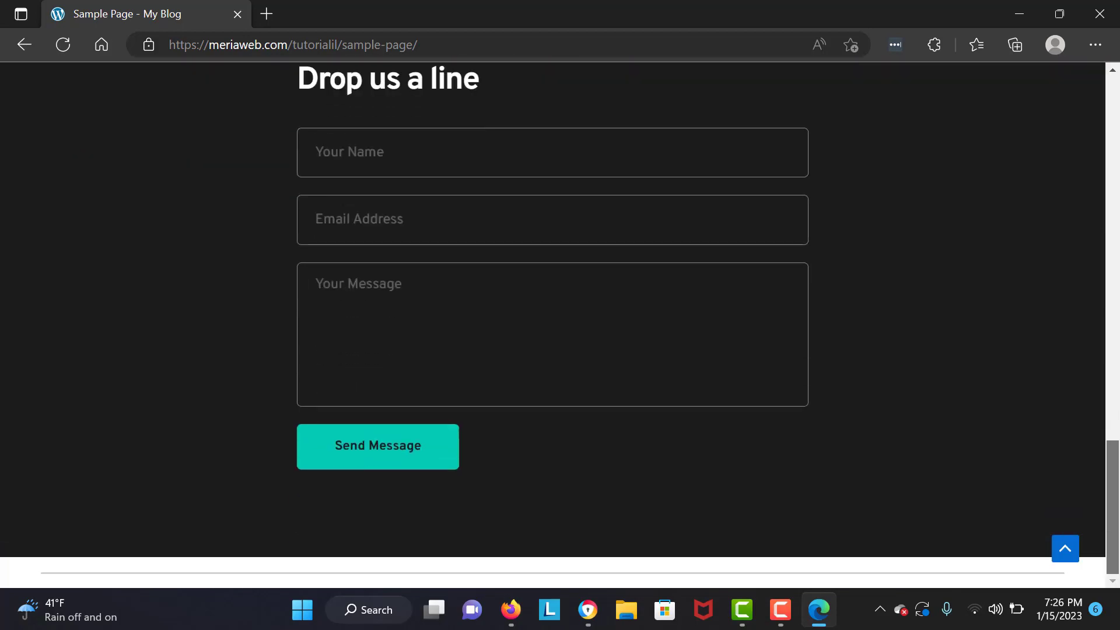
{"action": "scroll", "coordinate": [553, 325], "scroll_direction": "up", "scroll_amount": 4}
{"action": "left_click_drag", "start_coordinate": [1117, 434], "coordinate": [1117, 156]}
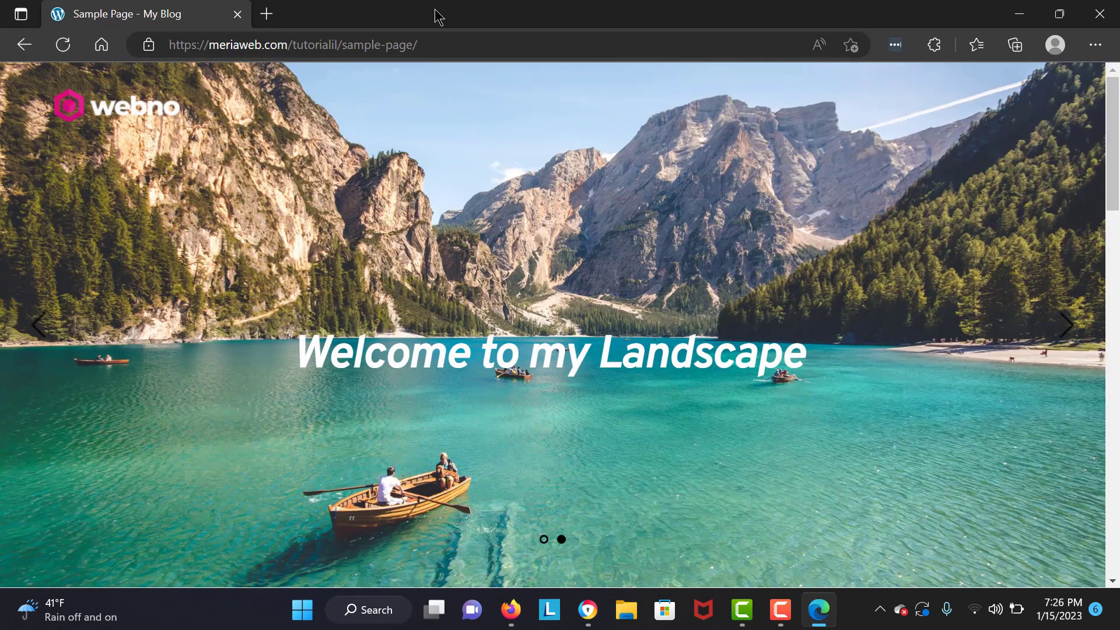
{"action": "left_click", "coordinate": [1065, 326]}
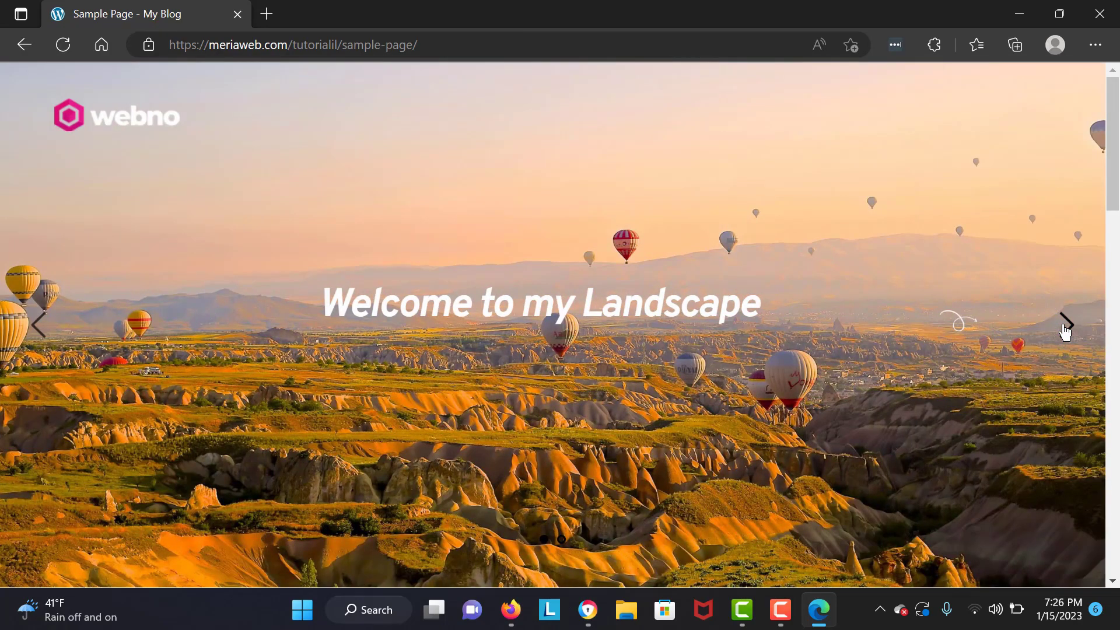
{"action": "left_click", "coordinate": [1065, 326]}
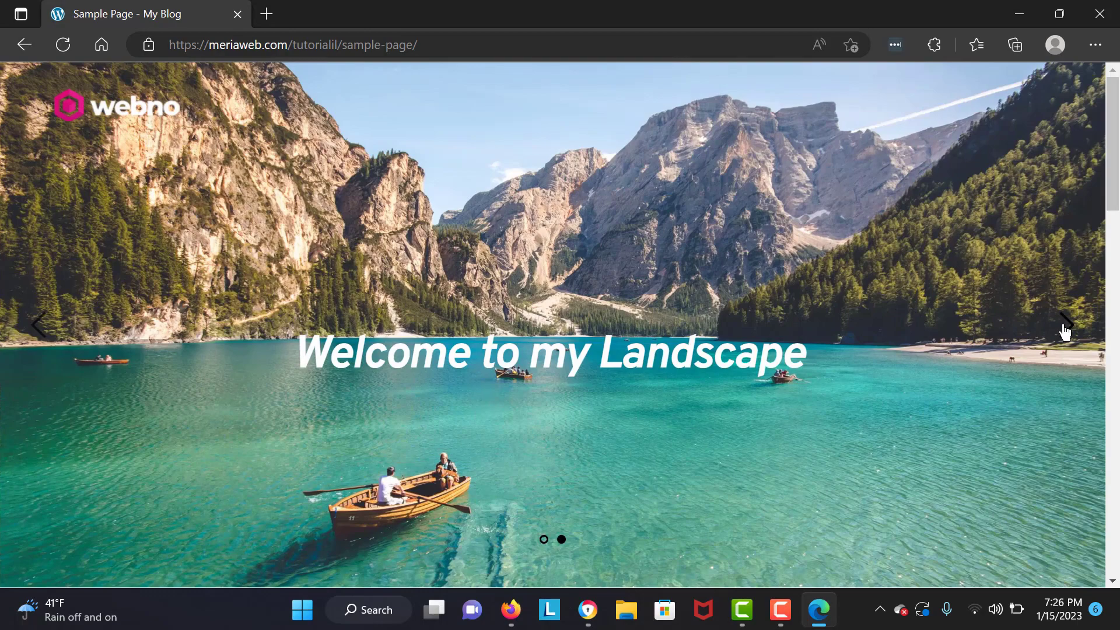